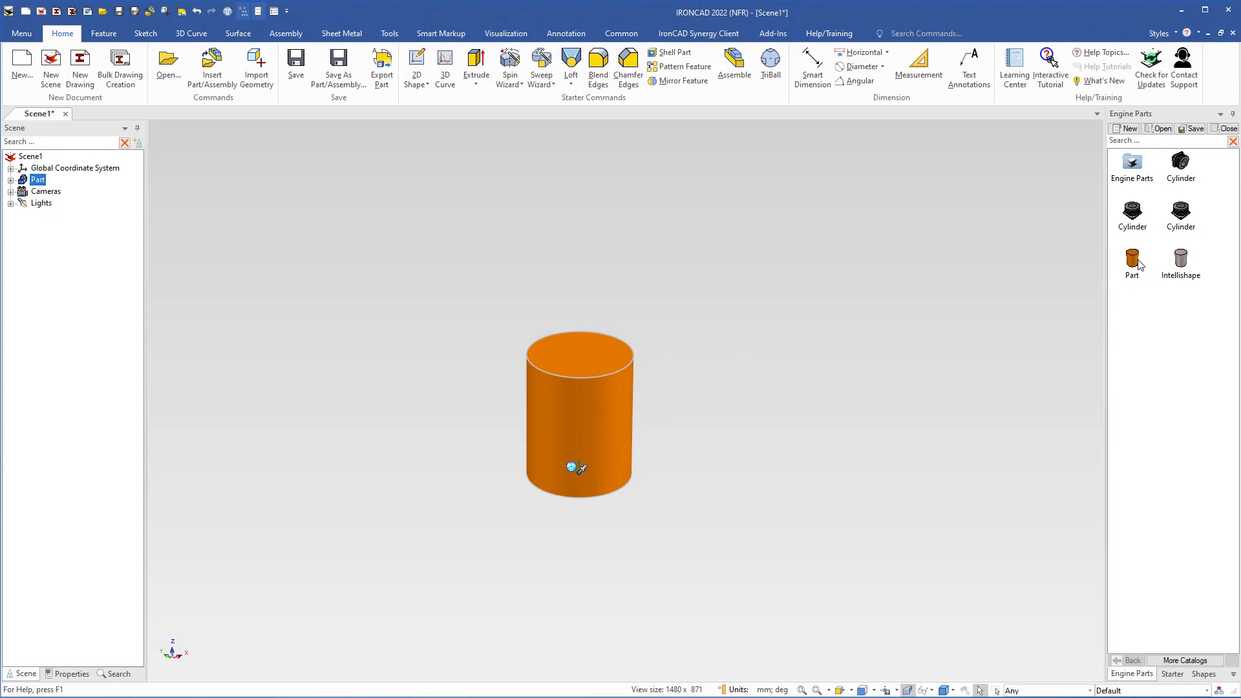
Step: Stack two more orange Part cylinders from the Engine Parts catalog, each centred on the top face of the one below
drag(1132, 258, 581, 352)
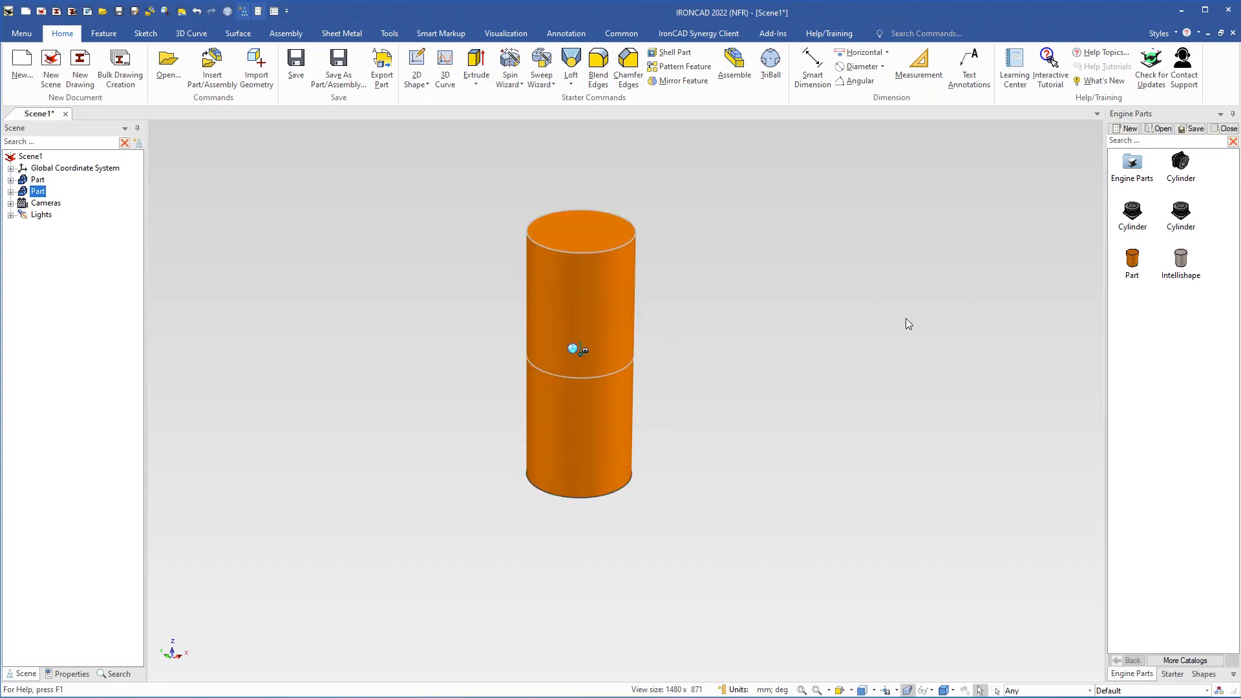
drag(716, 206, 579, 232)
shift+middle_drag(579, 231, 600, 296)
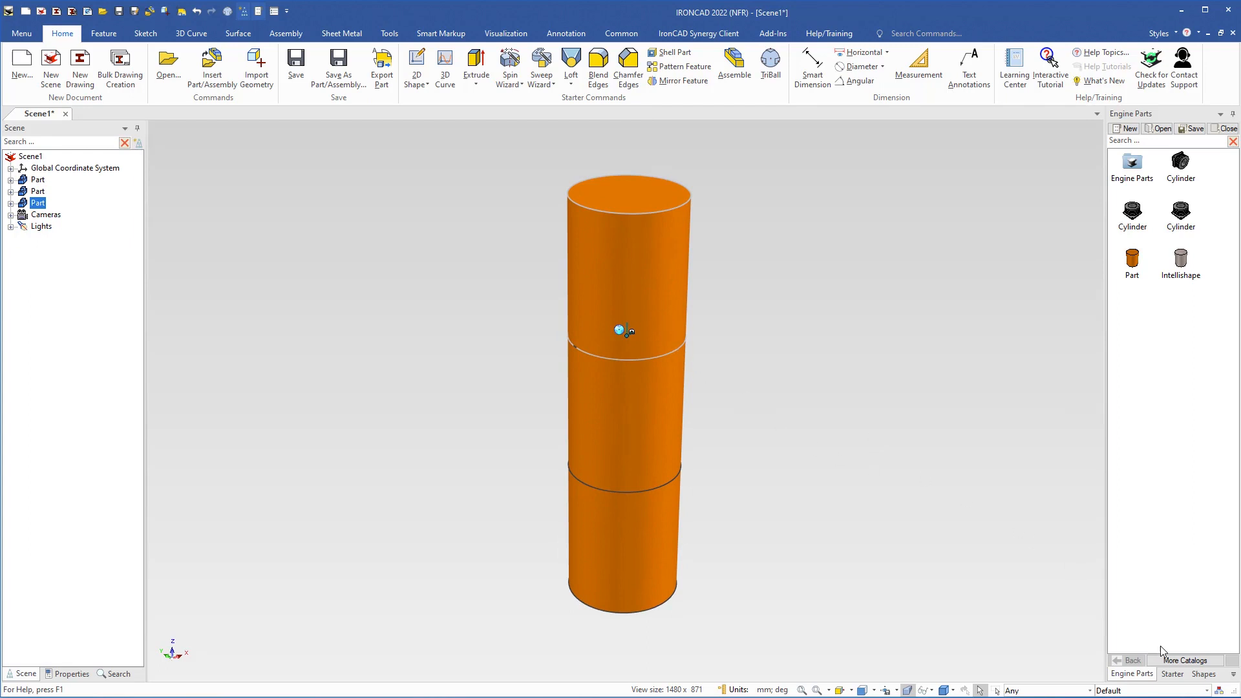
Step: Apply the Paint Yellow finish from the Starter catalog's Materials to the bottom cylinder
click(1173, 674)
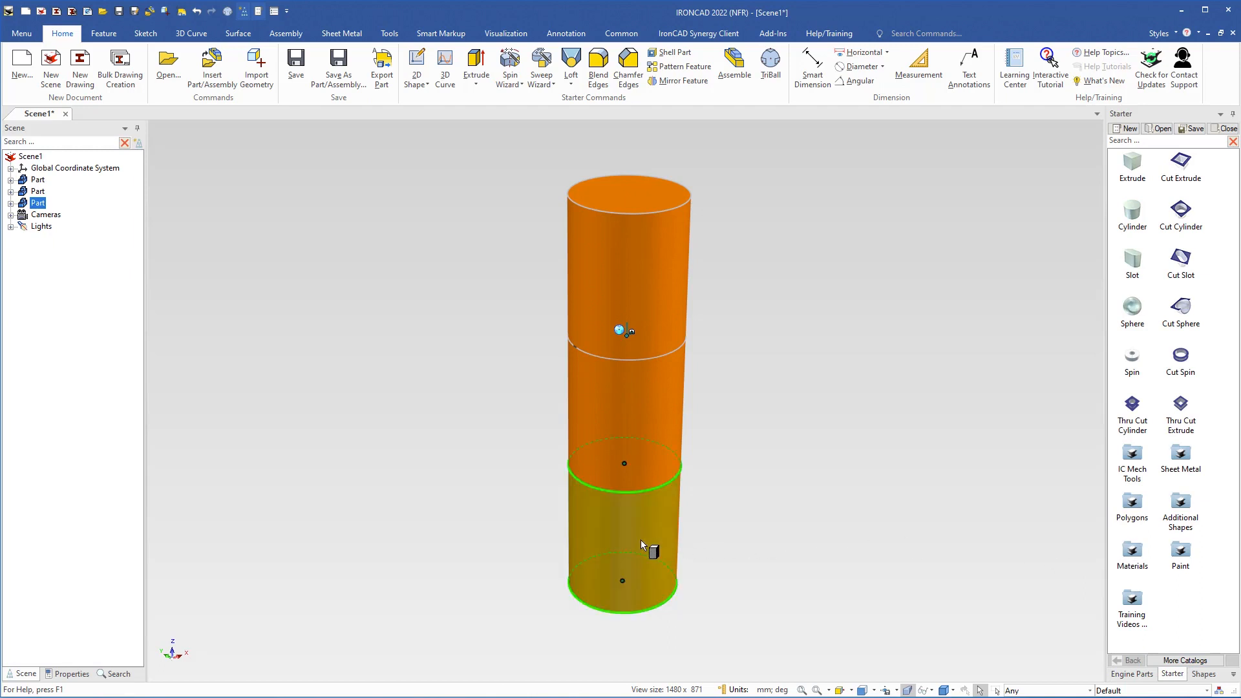
drag(642, 540, 641, 540)
drag(939, 347, 937, 406)
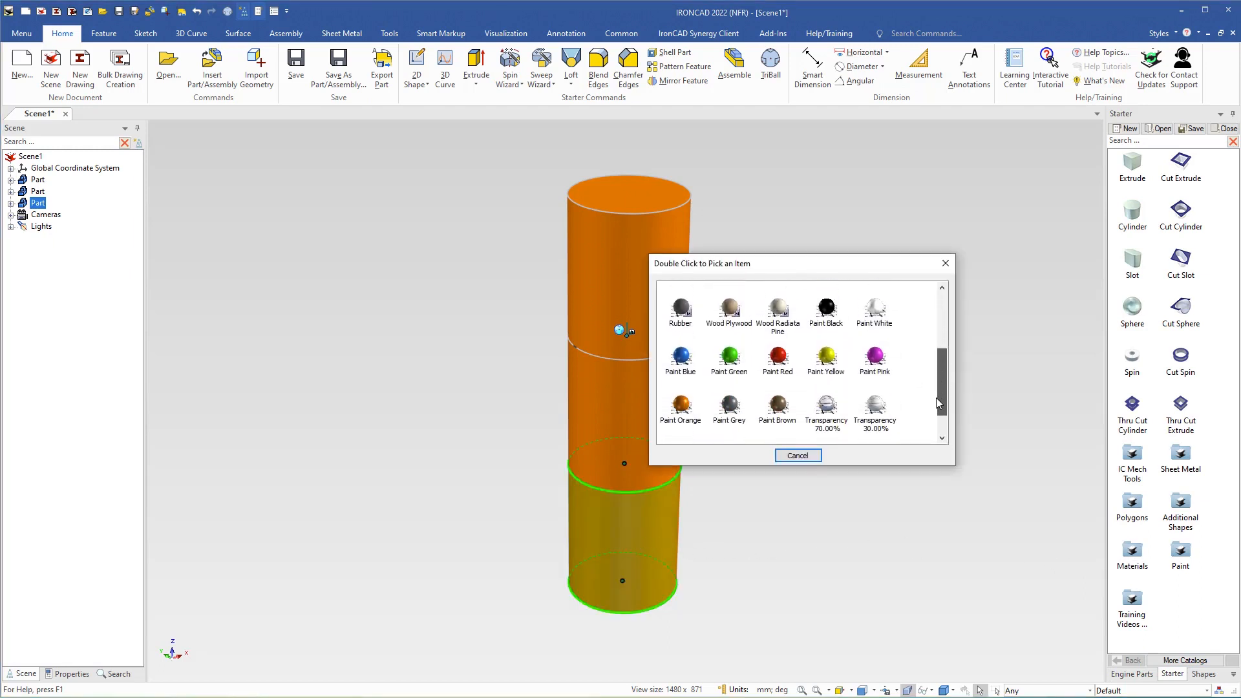
double_click(827, 352)
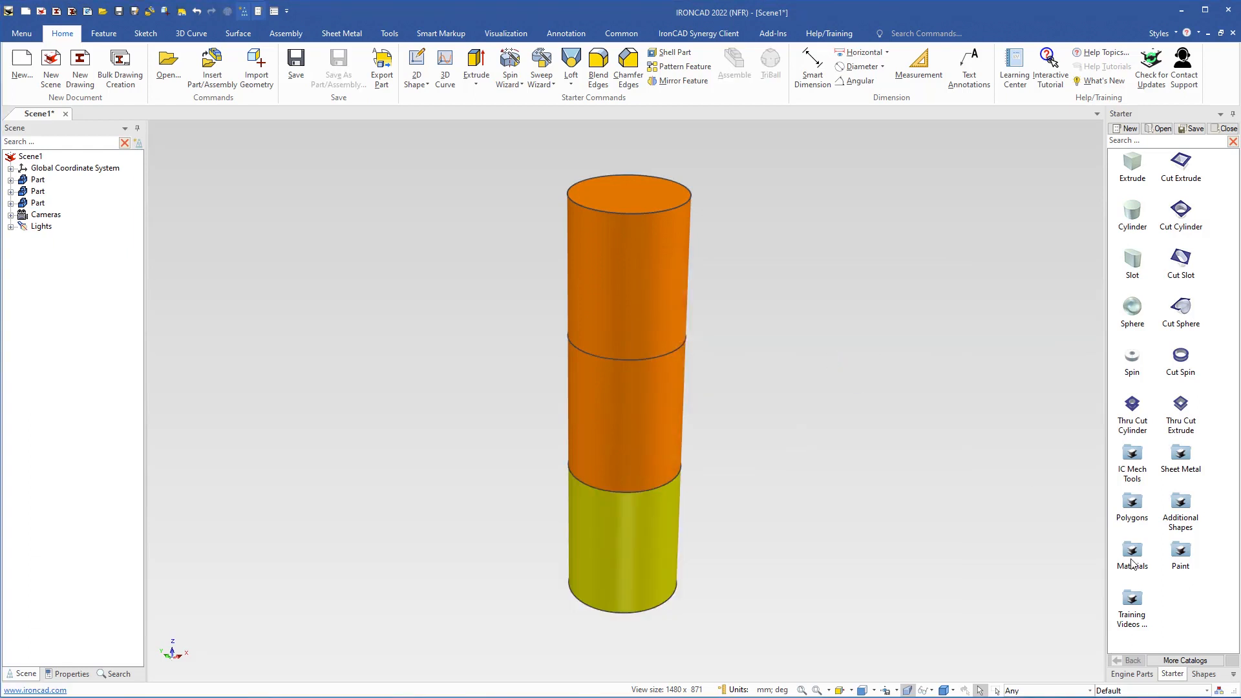
Step: Apply the Paint Red finish to the middle cylinder and Paint Blue to the top cylinder
drag(1133, 558, 623, 417)
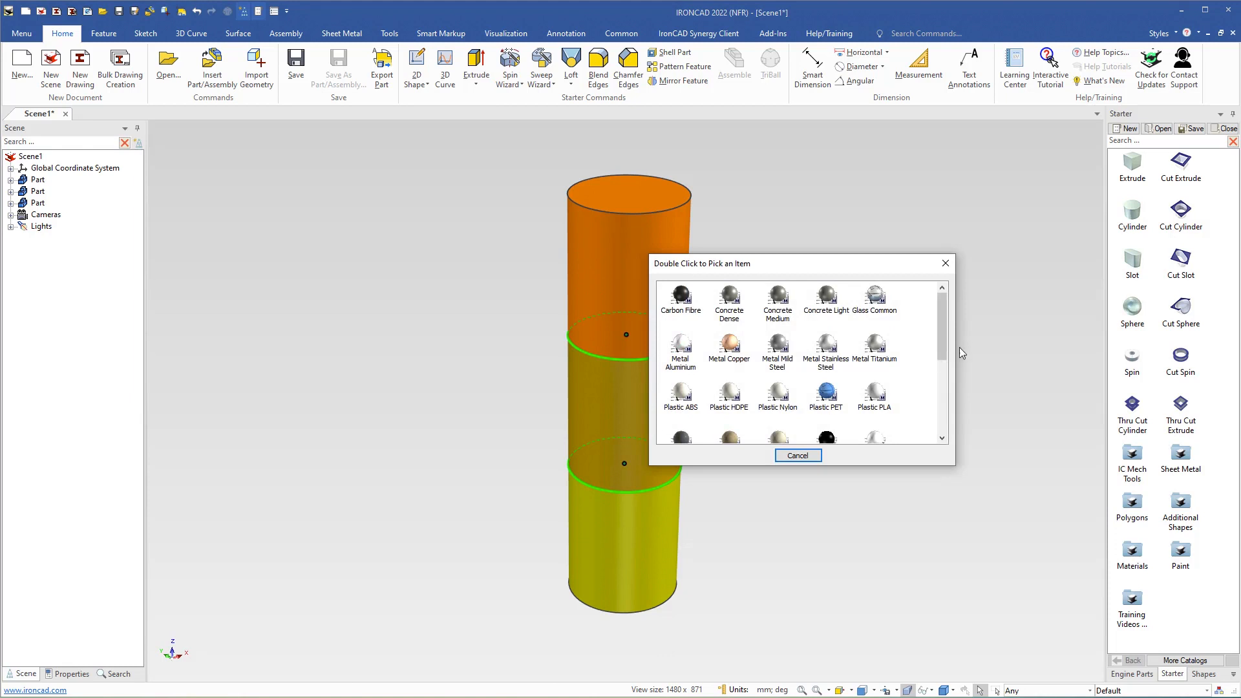
drag(941, 353, 941, 413)
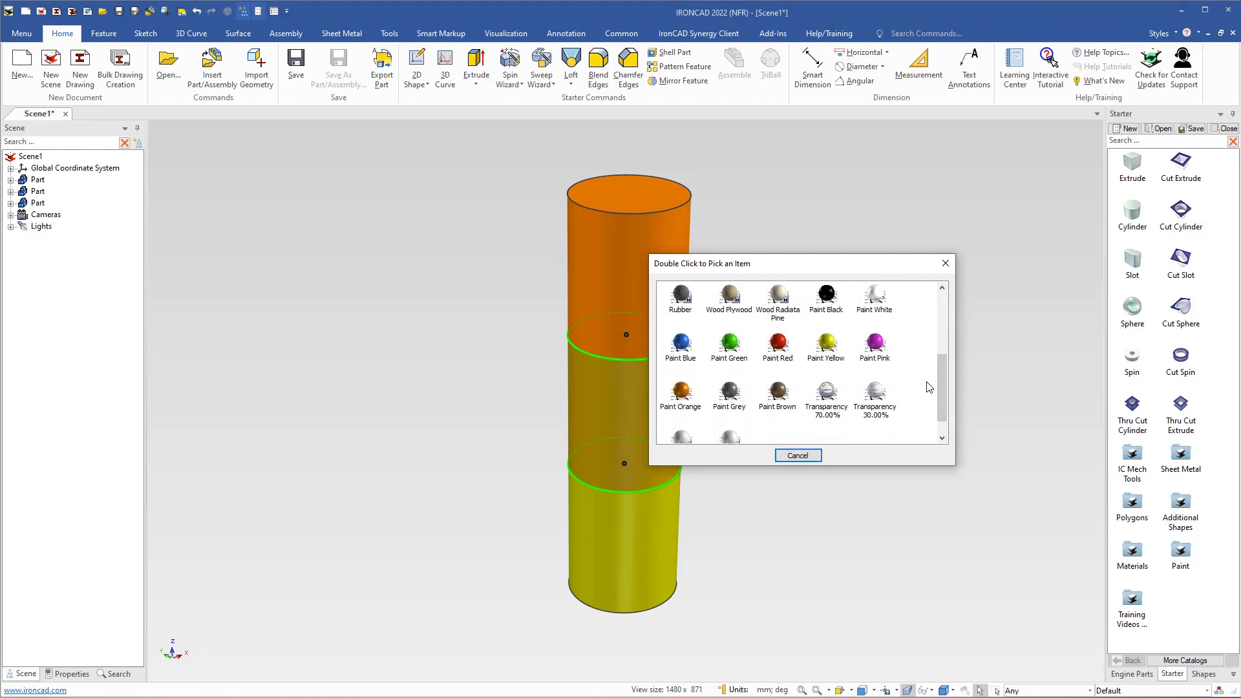
double_click(777, 343)
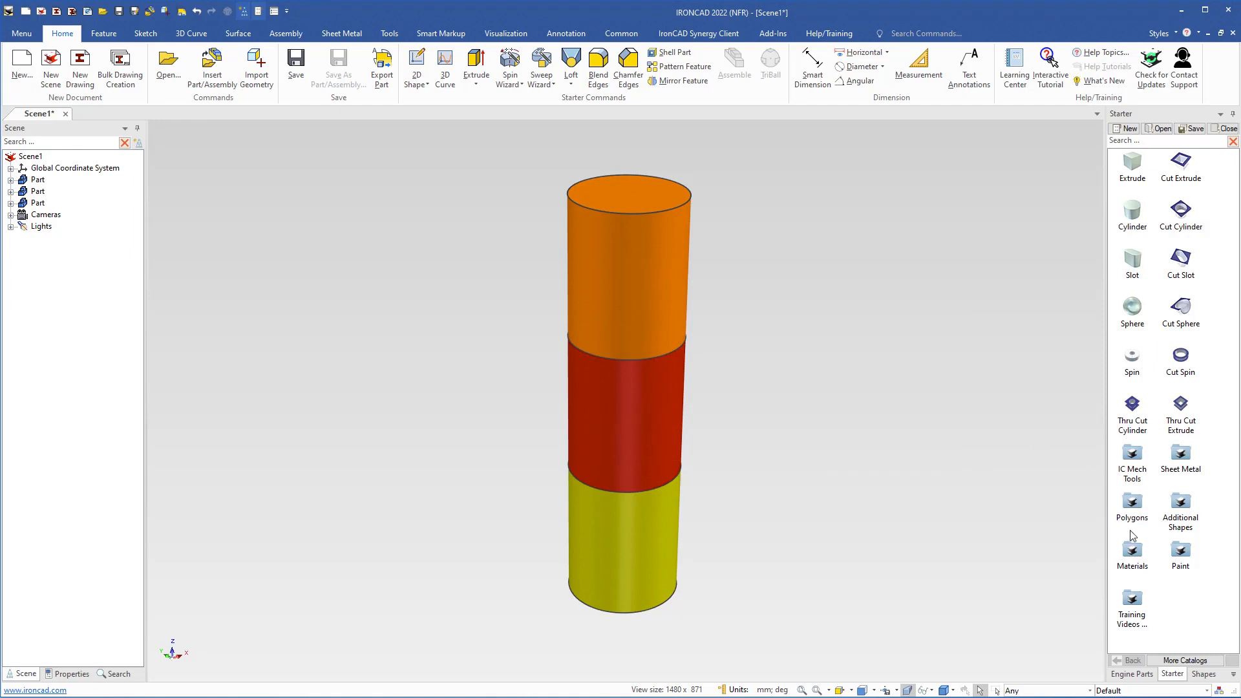
drag(1135, 554, 635, 285)
drag(942, 356, 941, 414)
double_click(680, 345)
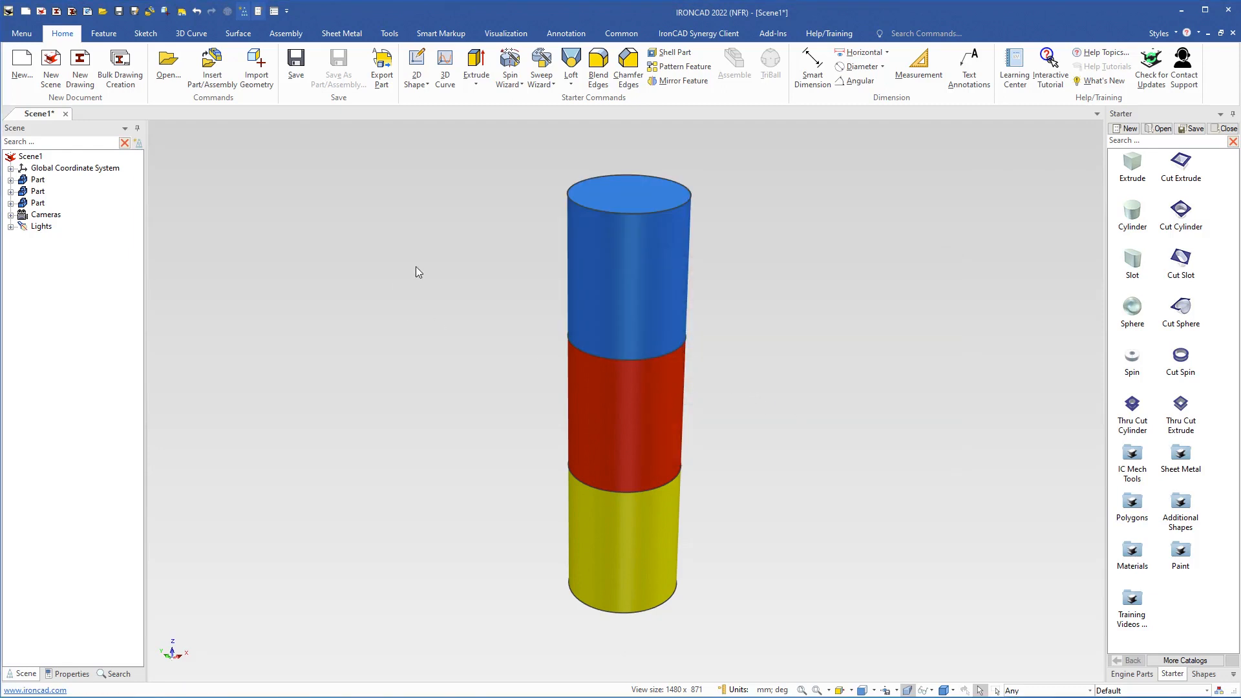
Step: Rename the top cylinder's part as Blue and the middle cylinder's part as Red
click(38, 203)
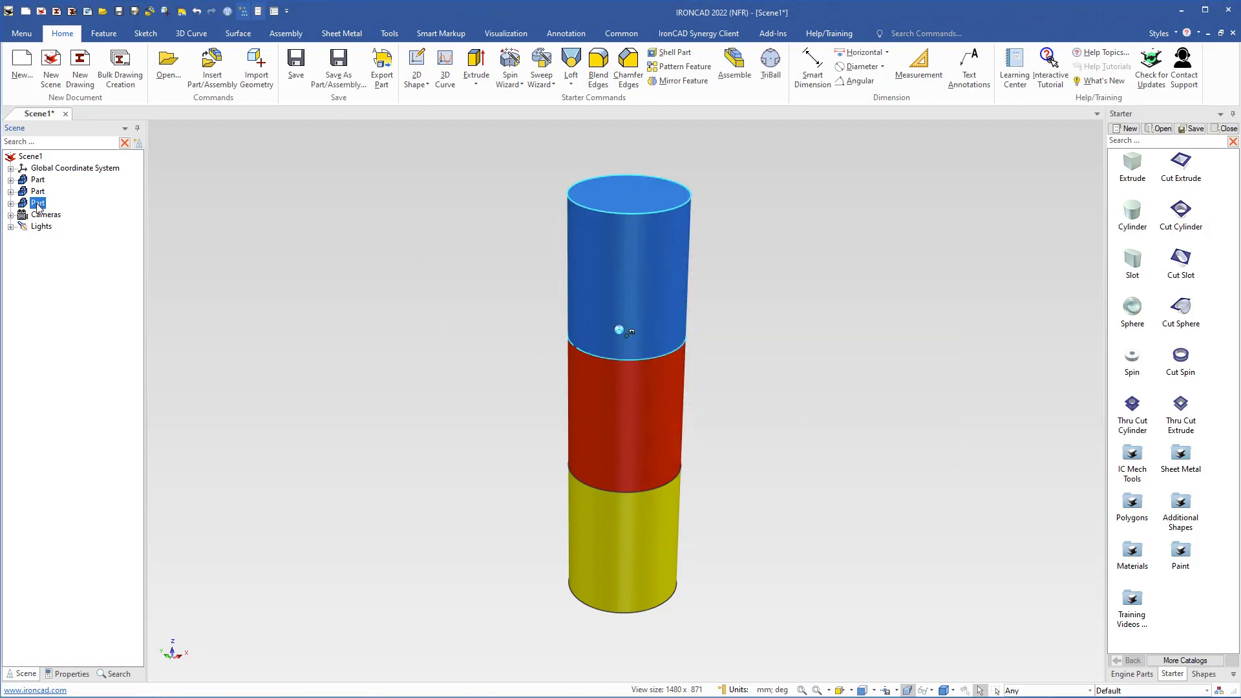
click(38, 204)
text(Blue)
click(38, 192)
click(38, 191)
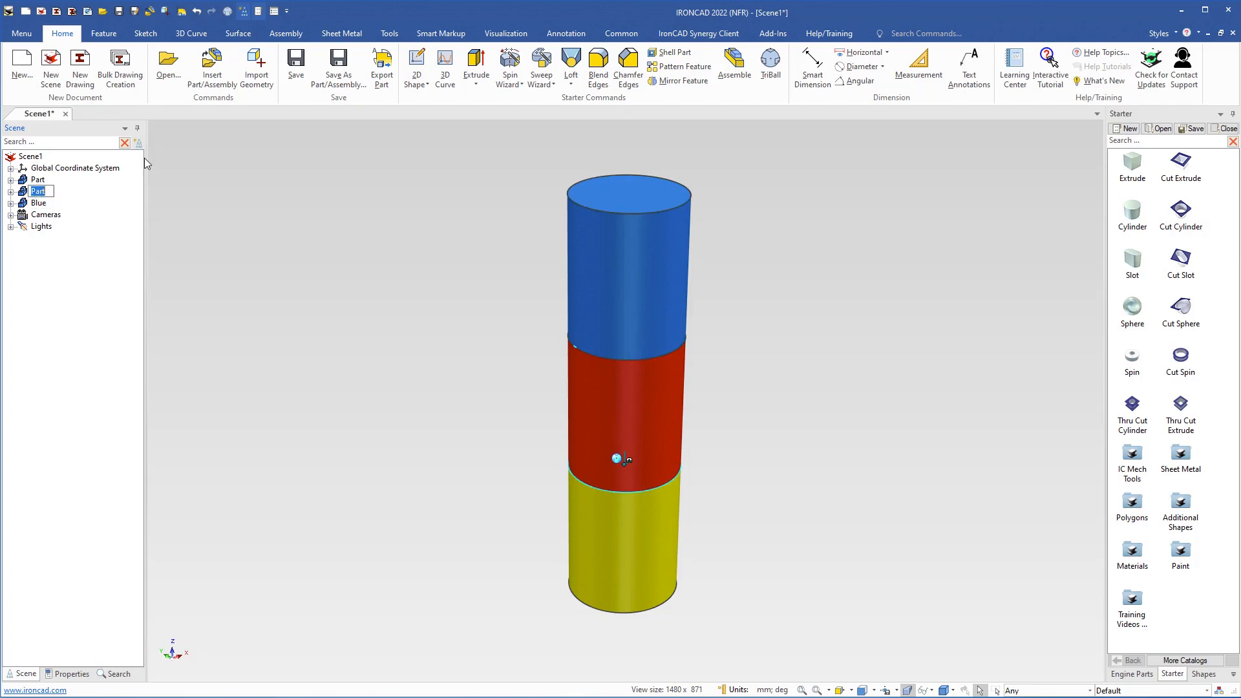
text(Red)
key(Return)
Step: Rename the bottom cylinder's part as Yellow and collapse its branch in the scene tree
click(39, 182)
click(39, 182)
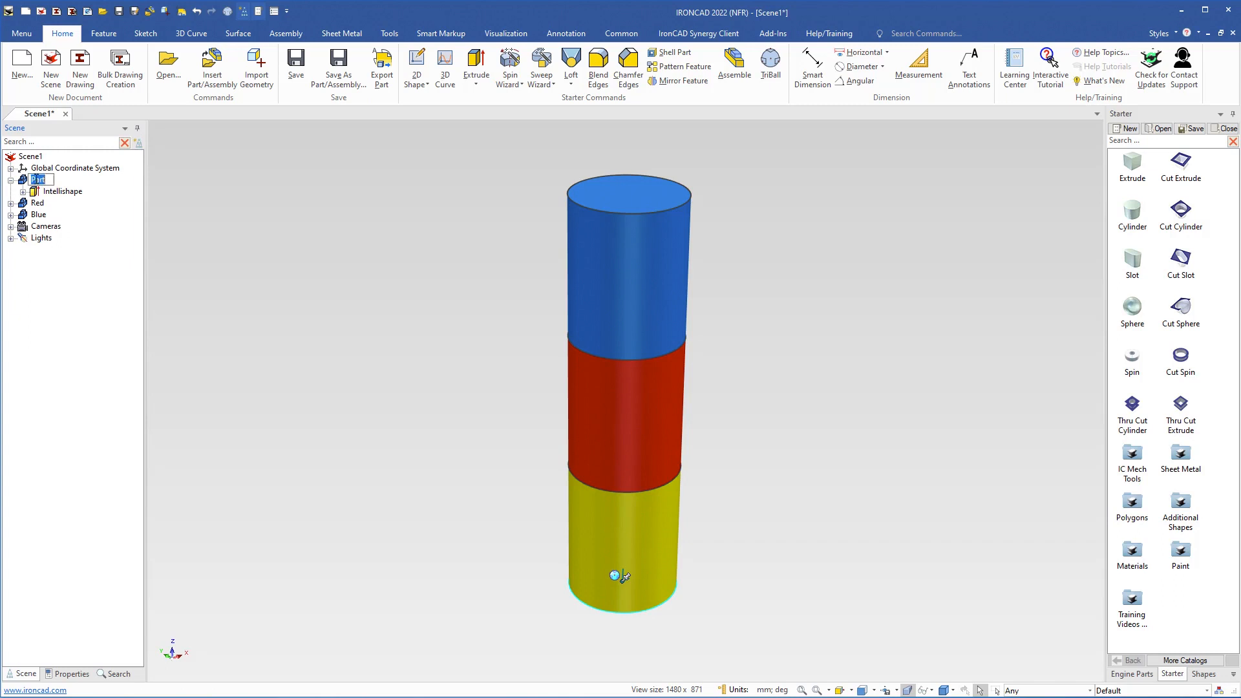
text(Yellow)
key(Return)
click(10, 179)
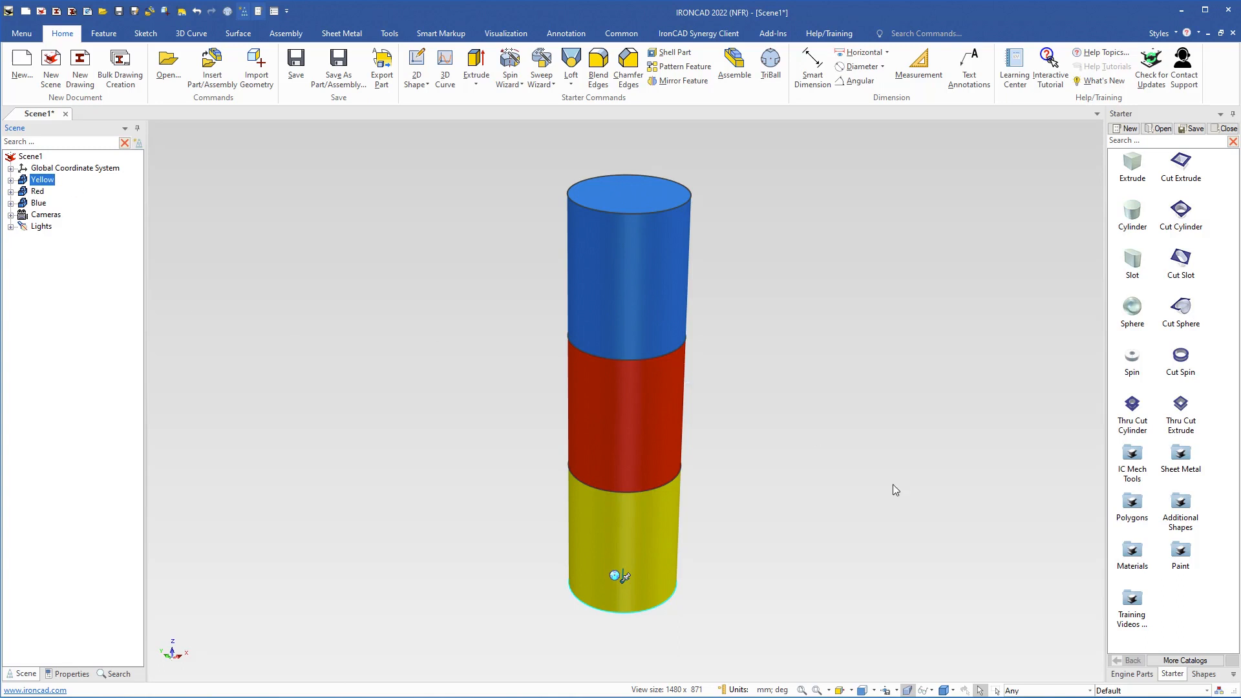
Step: Show the Engine Parts catalog and examine the anchors of the three stacked cylinders, including the drag options of the blue one's anchor
click(1131, 674)
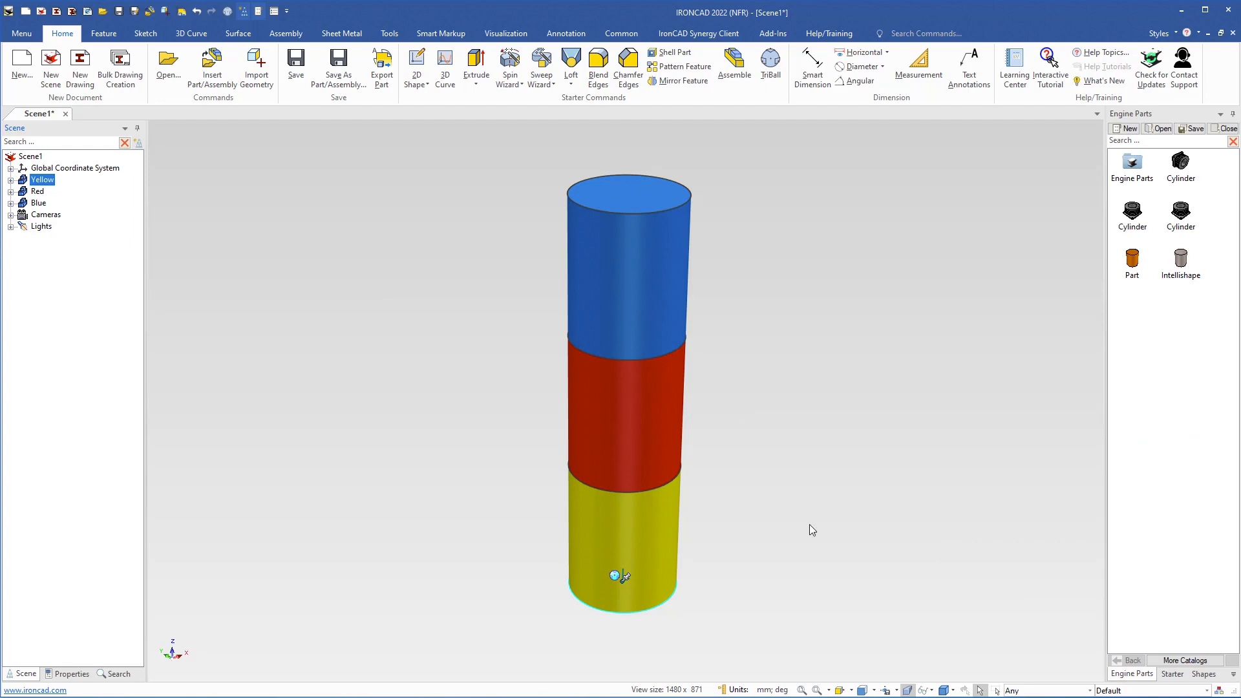
click(637, 299)
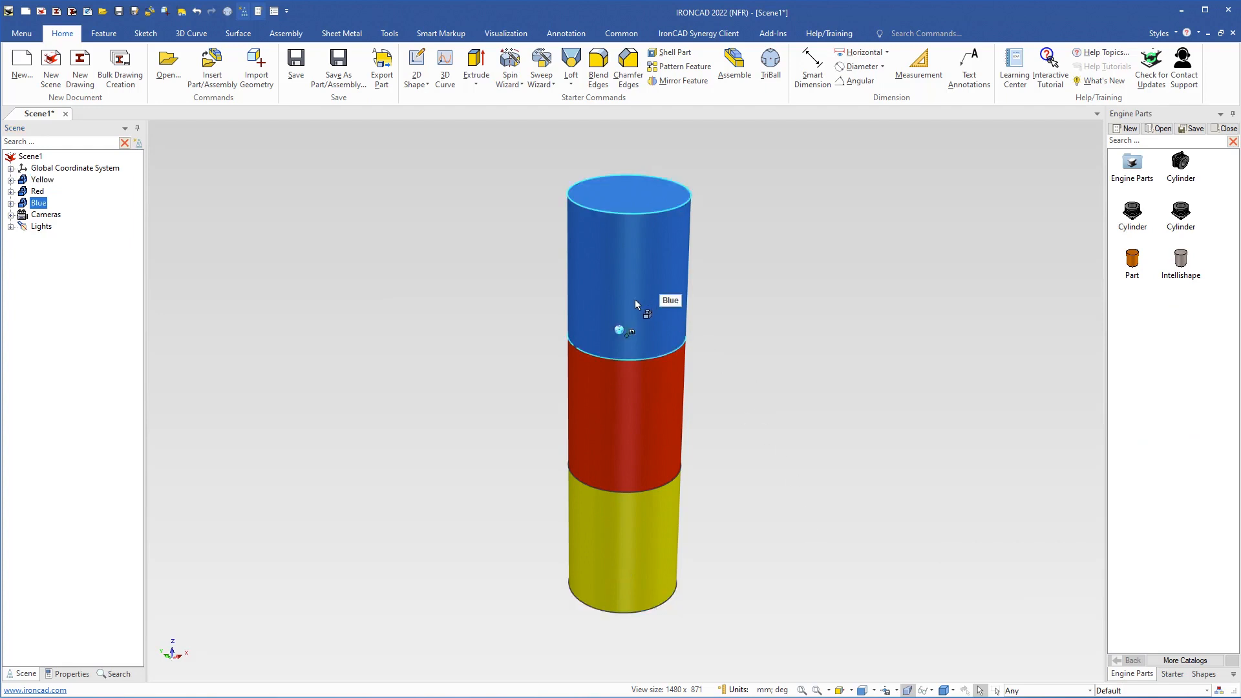
click(635, 405)
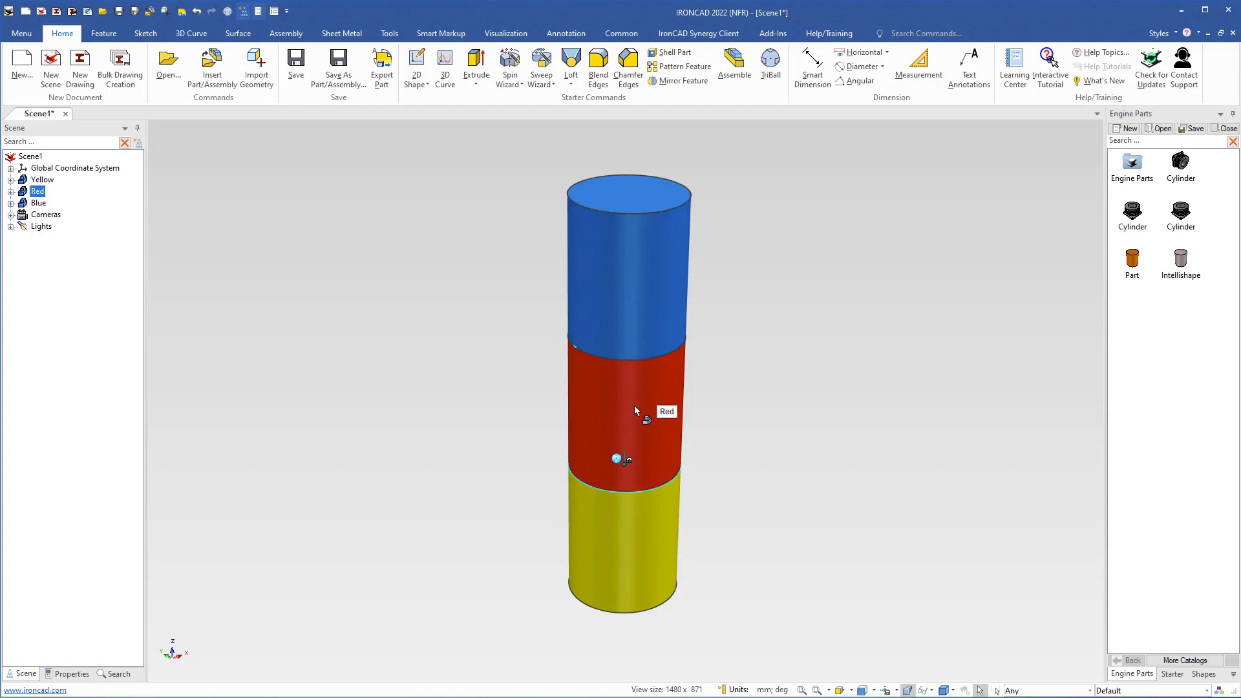
click(637, 534)
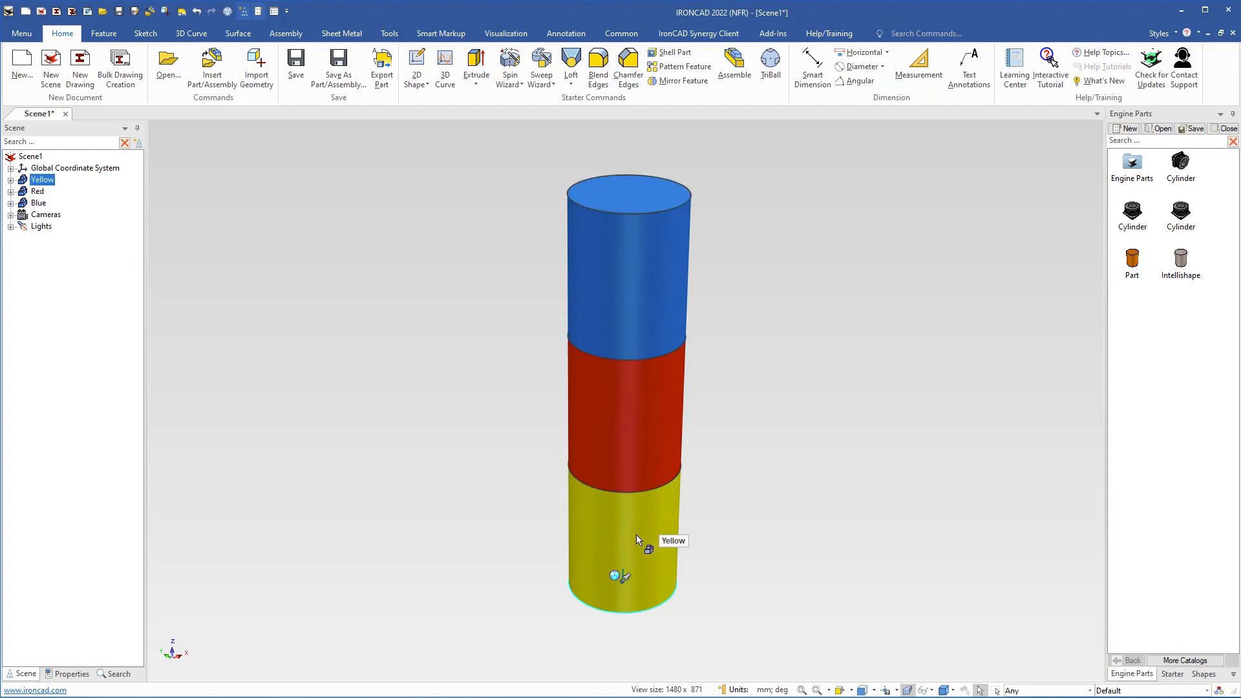
click(641, 300)
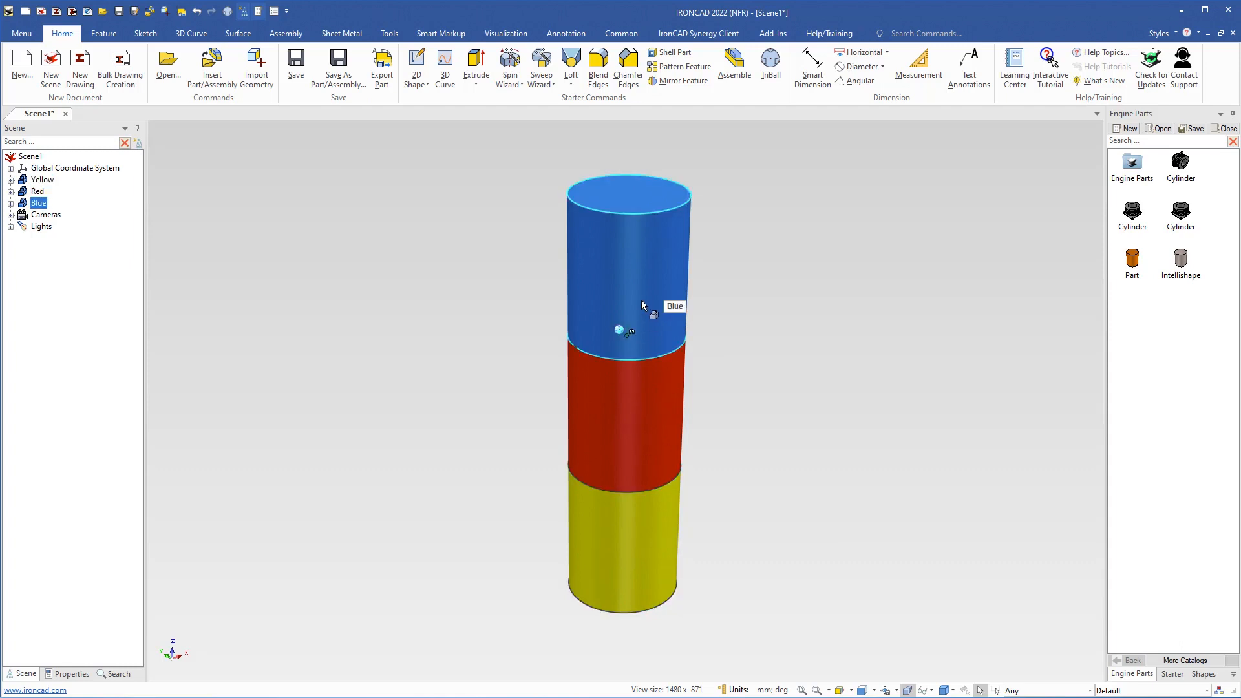
click(626, 336)
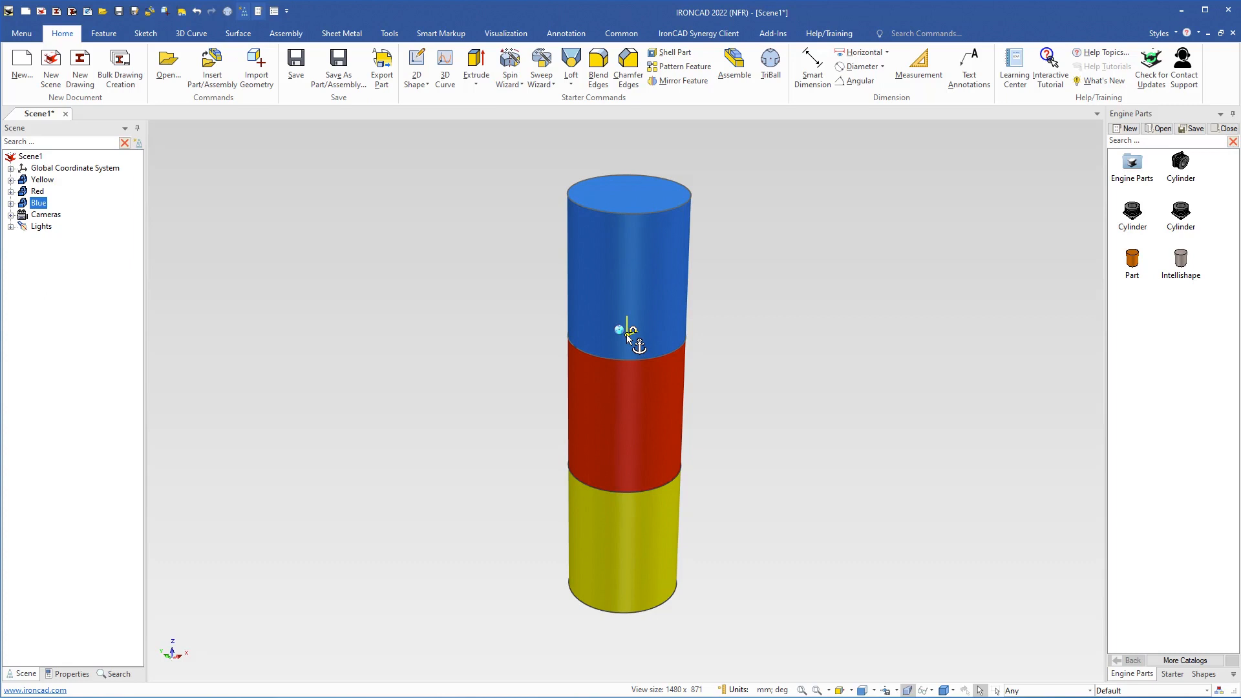
right_click(627, 335)
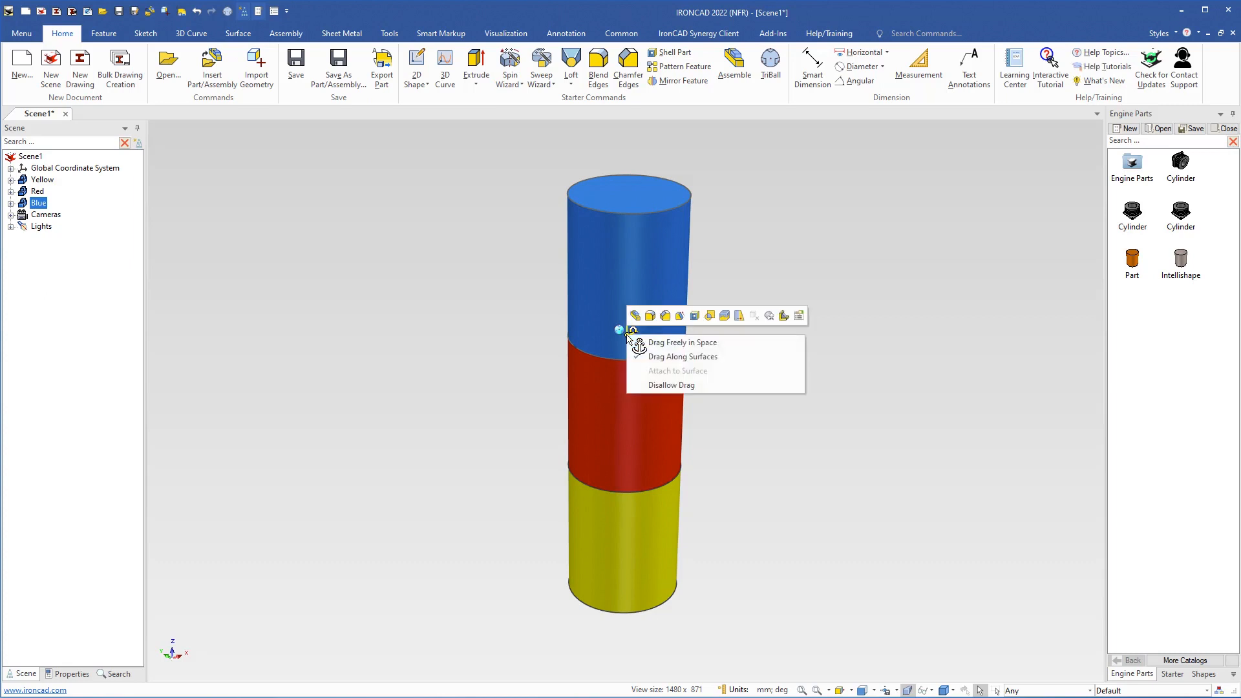
click(753, 269)
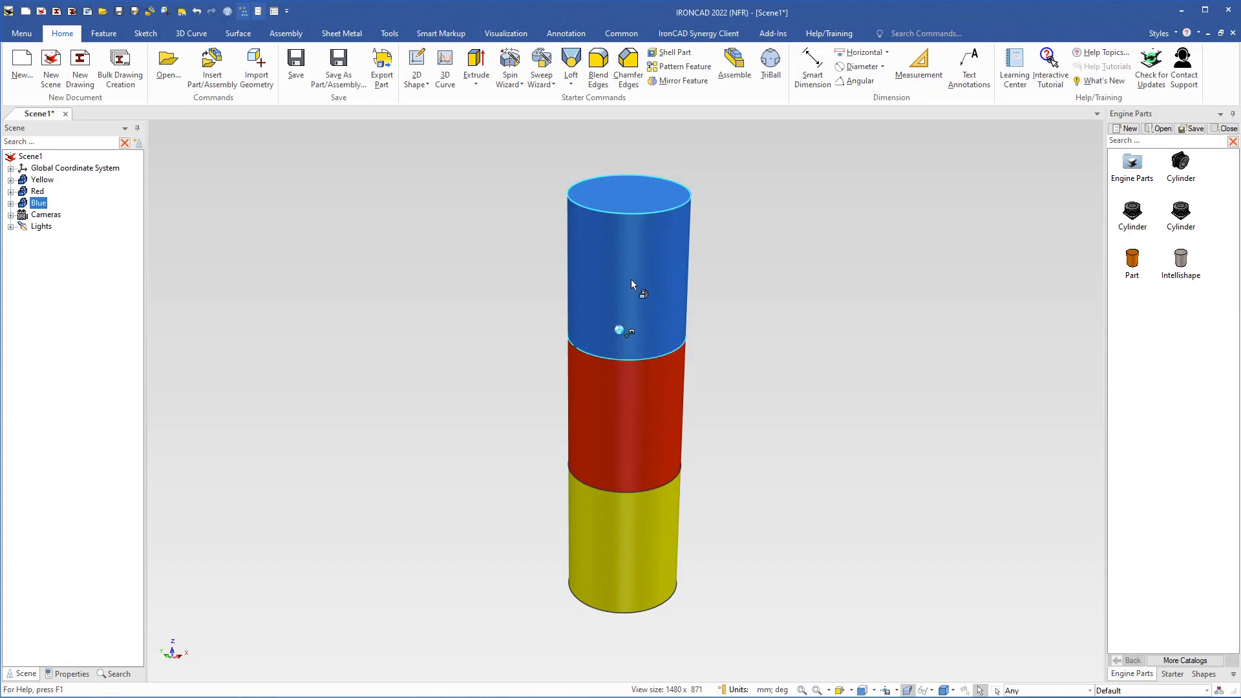
Step: Add the Blue part to the Engine Parts catalog and place a copy of it in empty space beside the stack
drag(631, 277, 1143, 328)
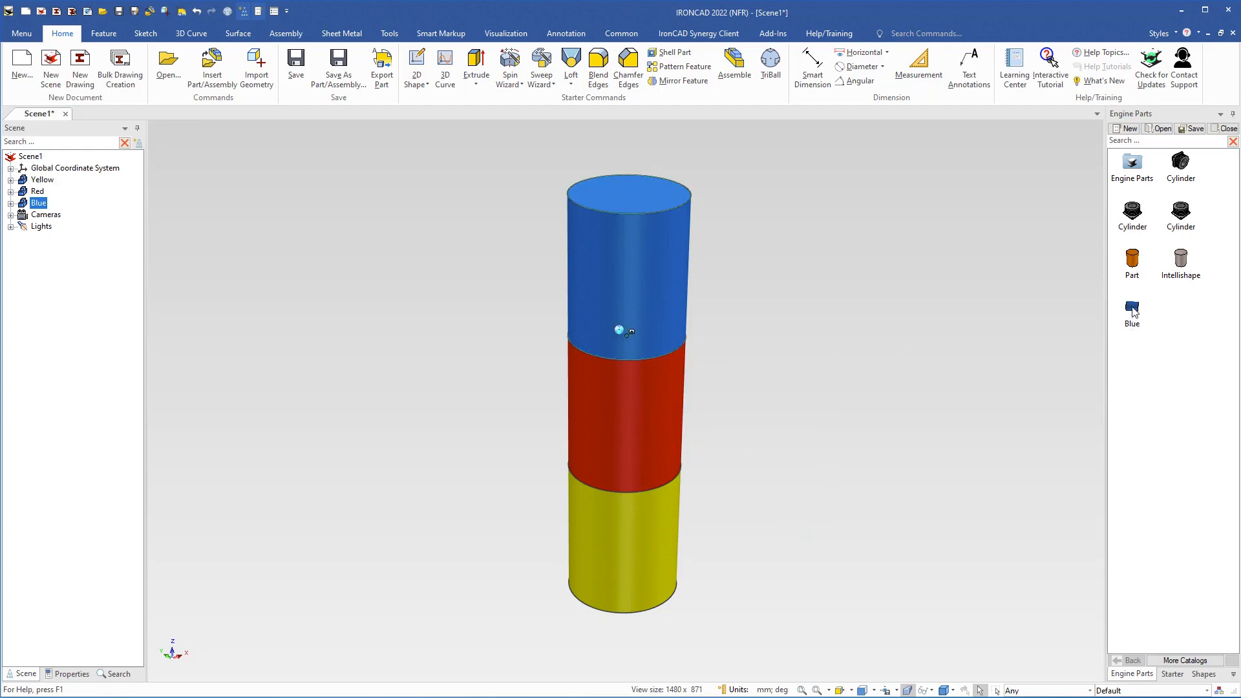
drag(1135, 313, 882, 431)
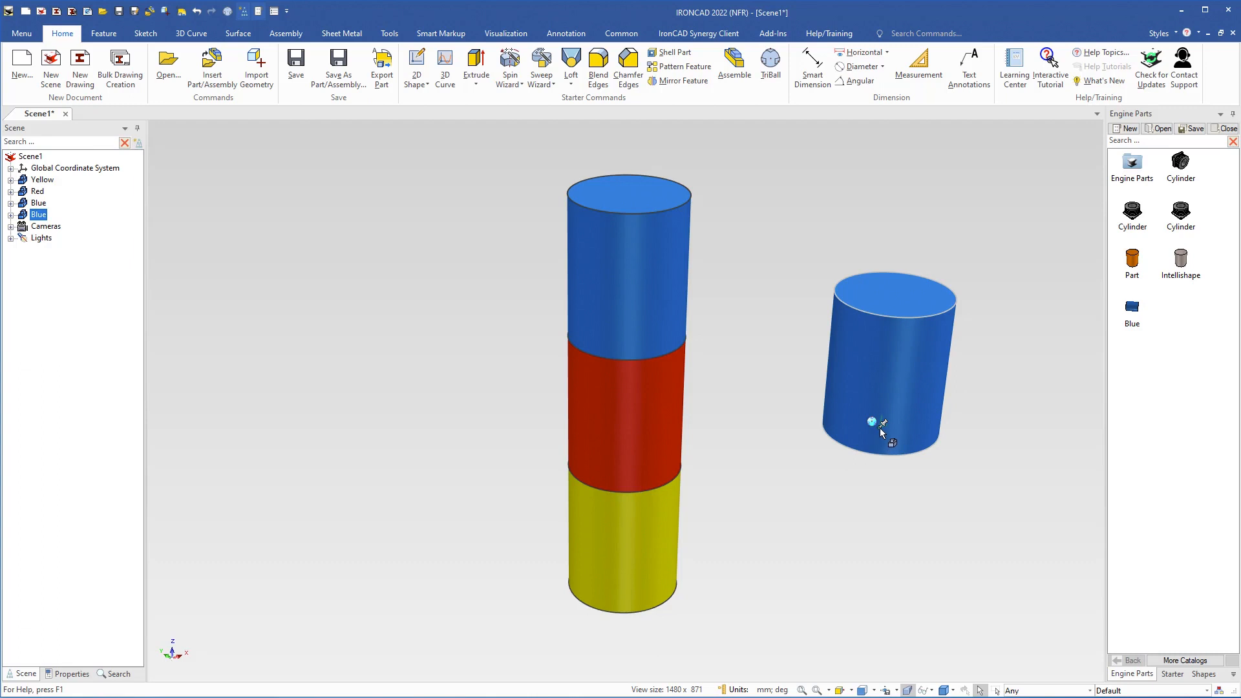
click(968, 410)
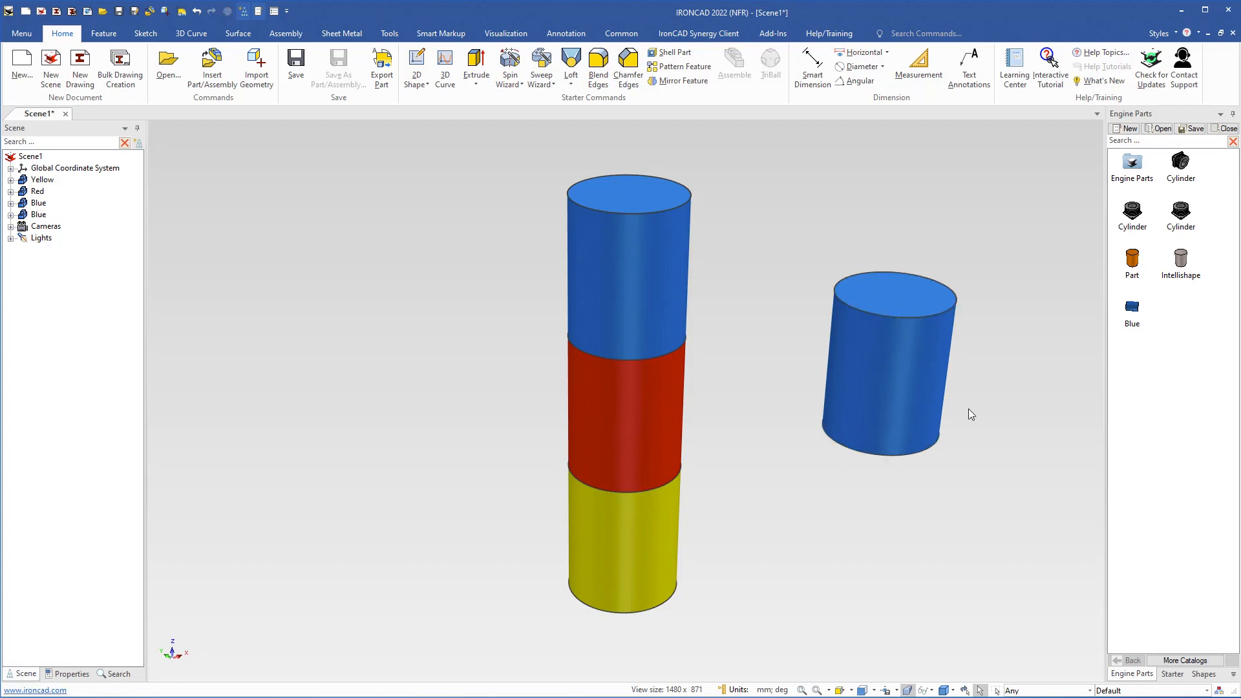
Step: Rotate the separate blue cylinder by 90° about its horizontal axis with the TriBall so that it lies on its side
click(879, 381)
key(F10)
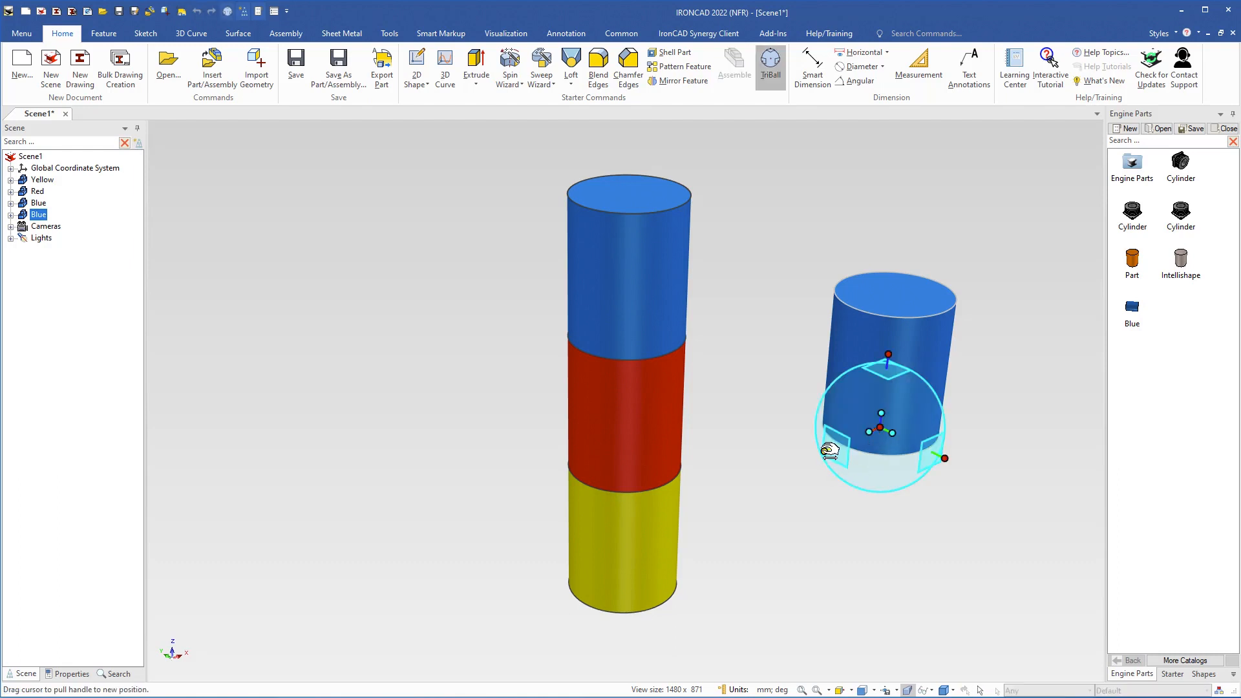
click(825, 451)
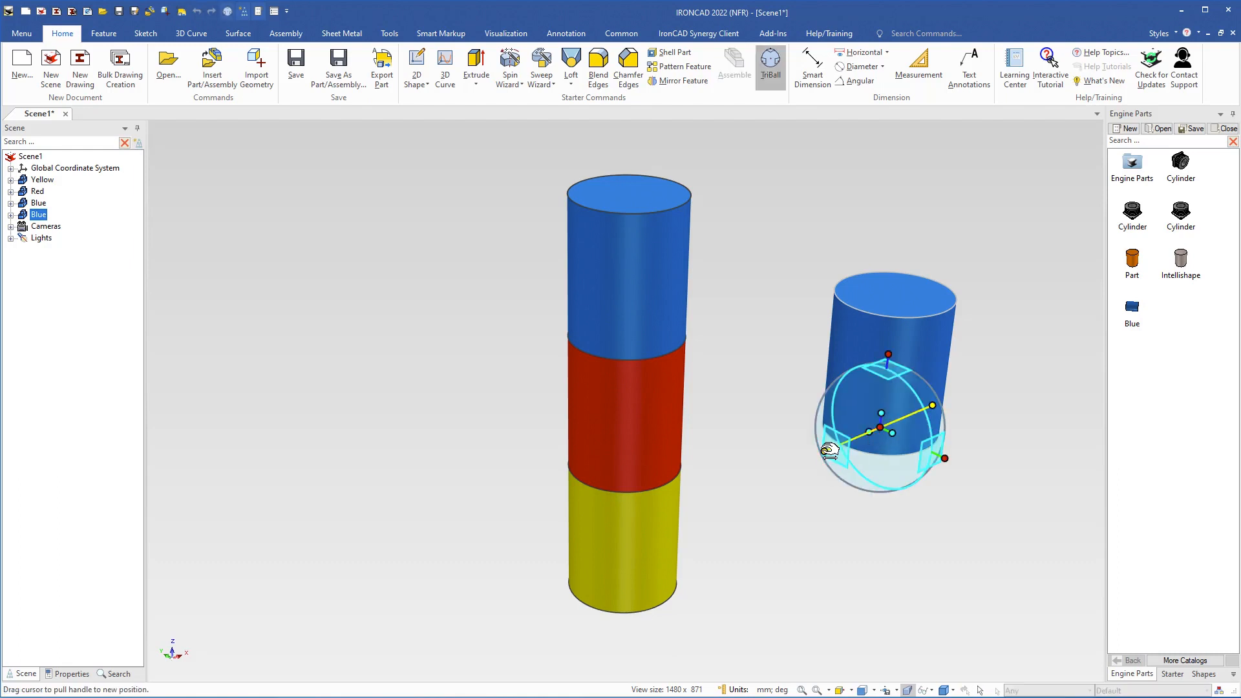
drag(866, 390, 891, 453)
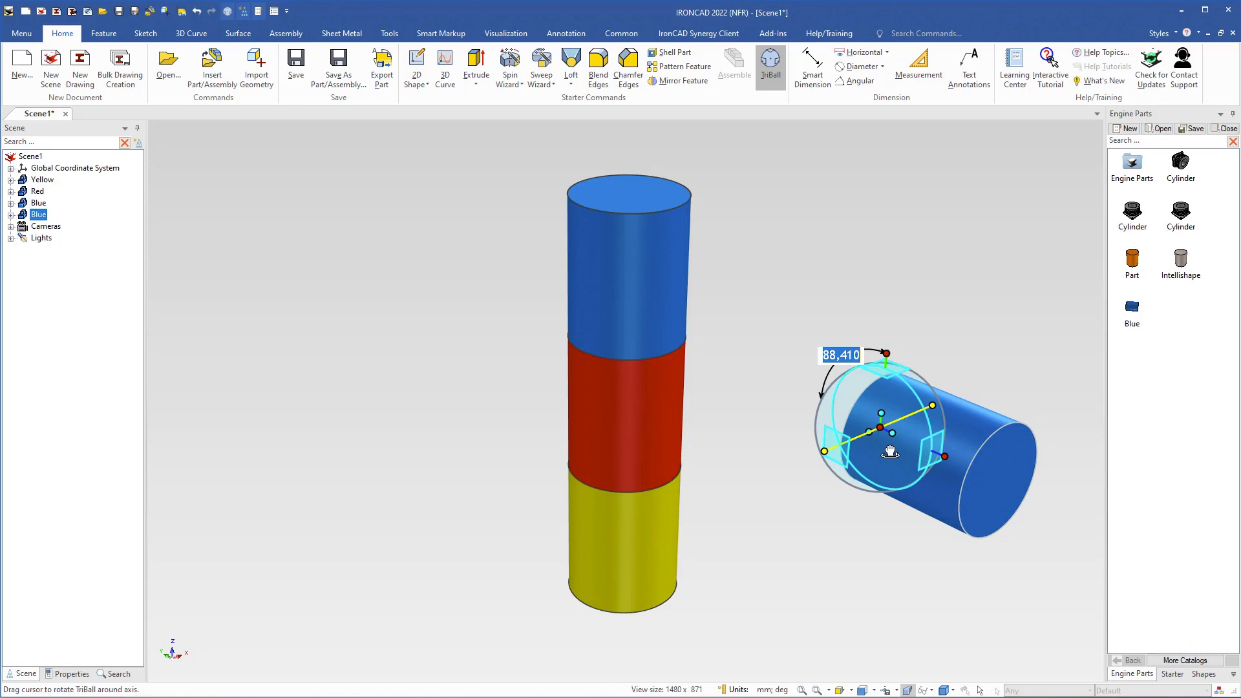
text(90)
key(Return)
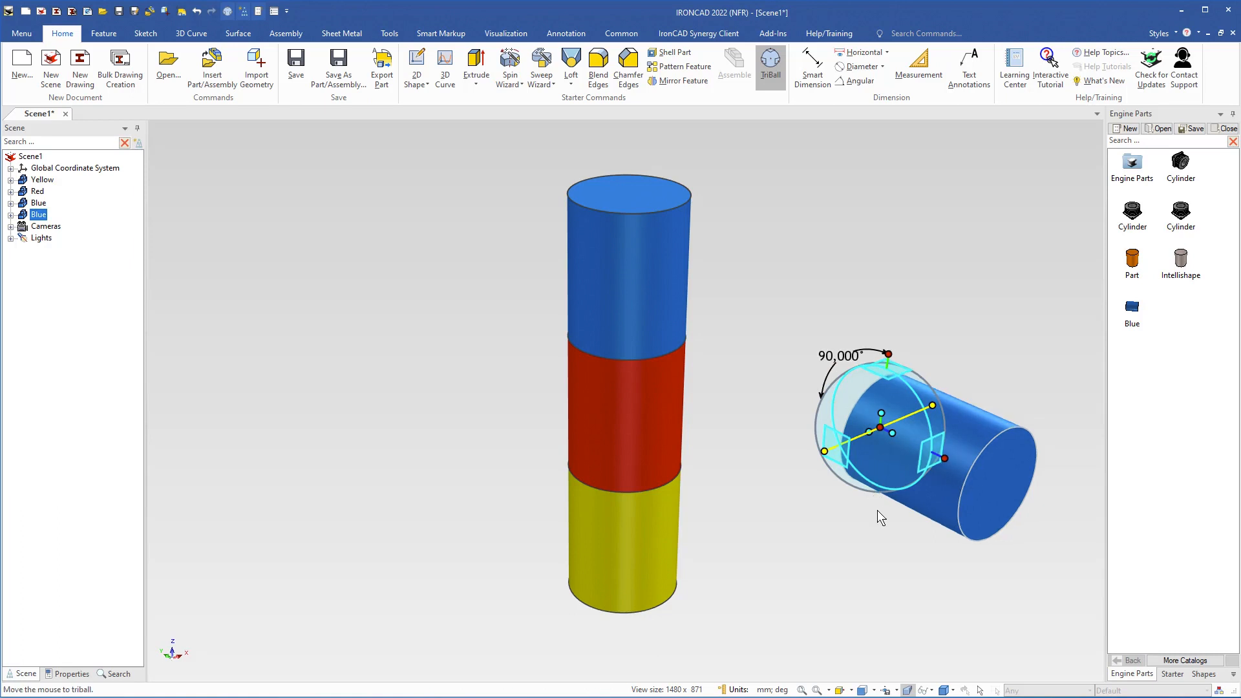
key(F10)
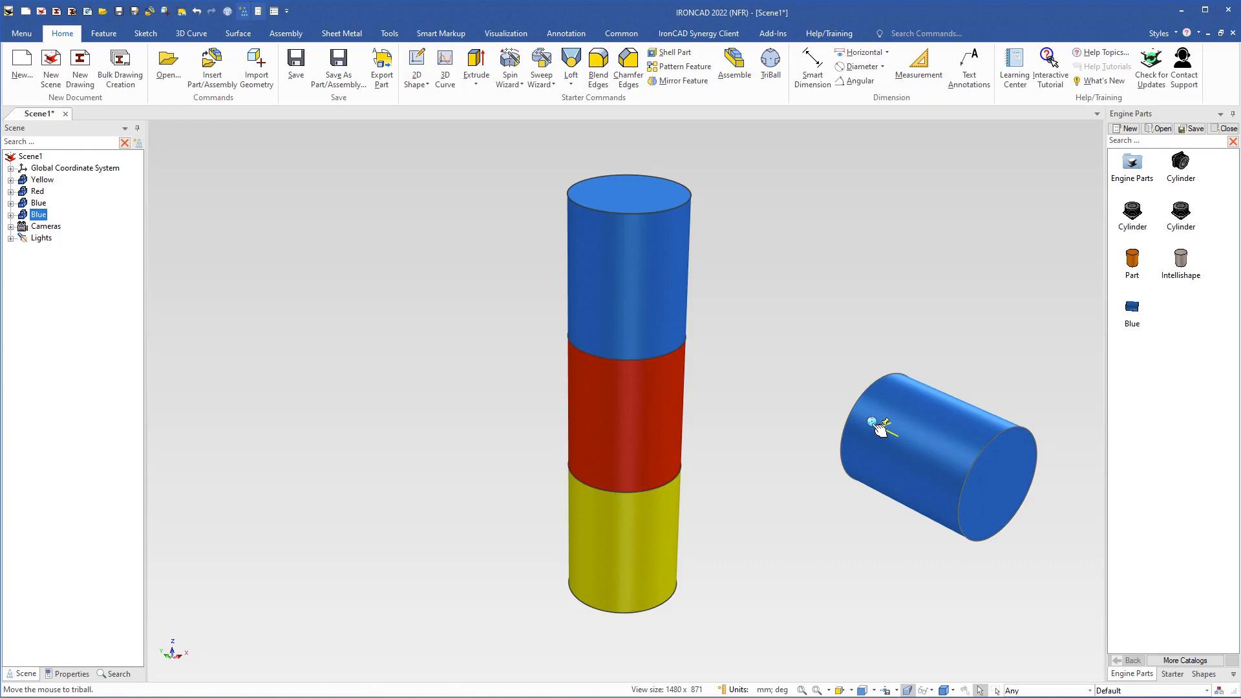
Step: Rotate only the anchor of the horizontal blue cylinder by 90° with the TriBall so that it points upright
key(F10)
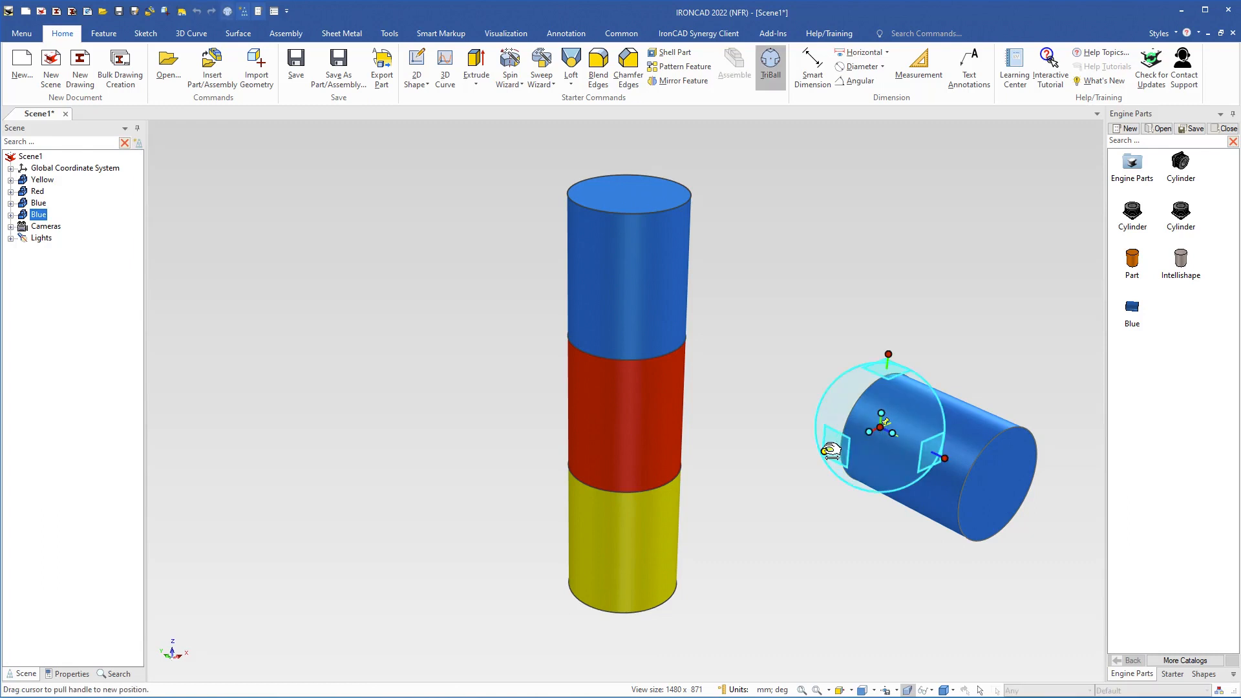
click(826, 451)
drag(905, 463, 895, 383)
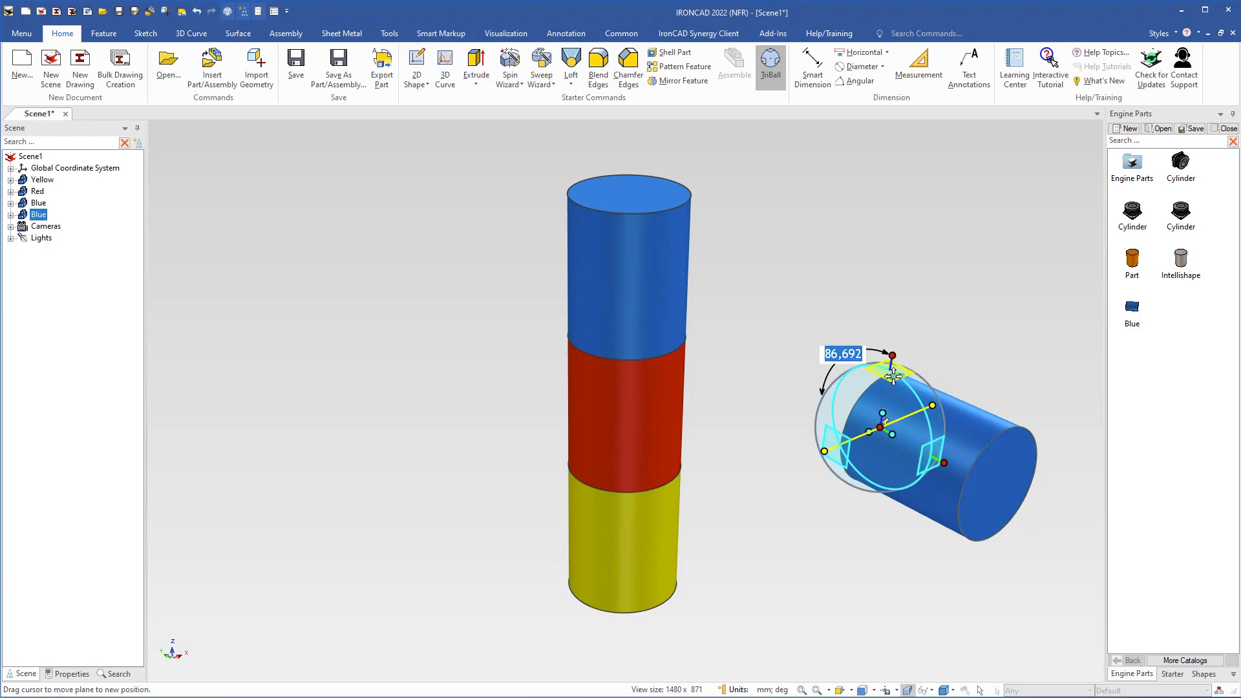
text(90)
key(Return)
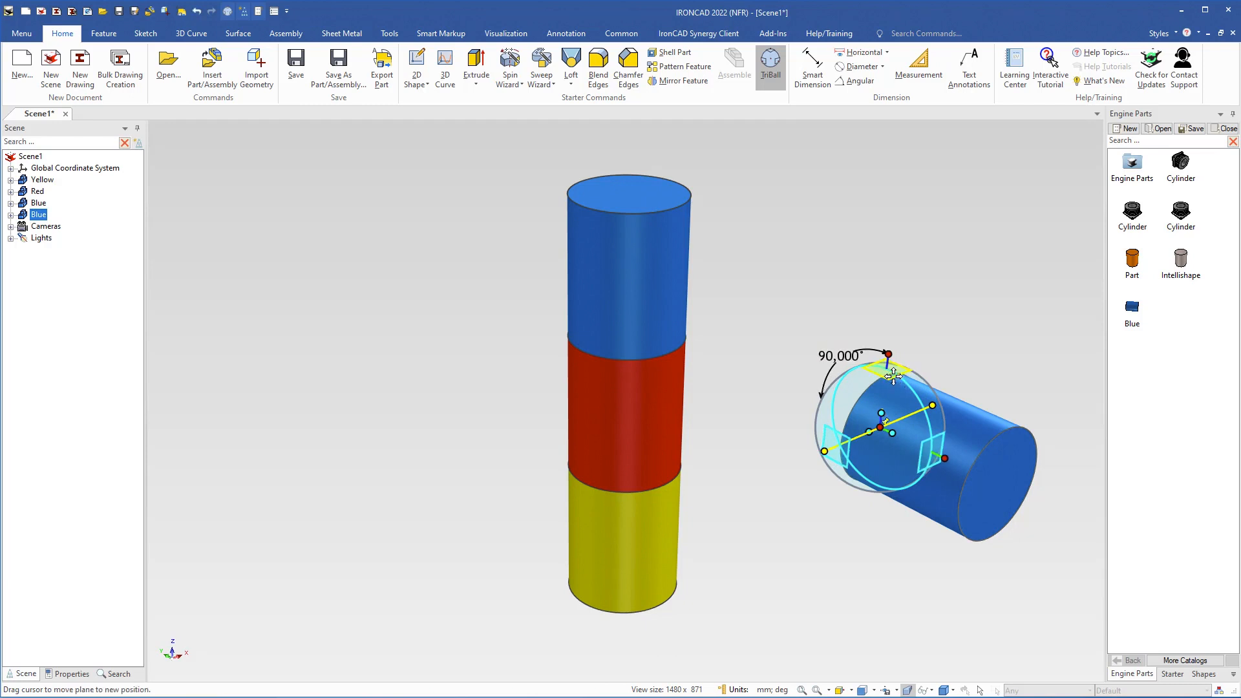
key(F10)
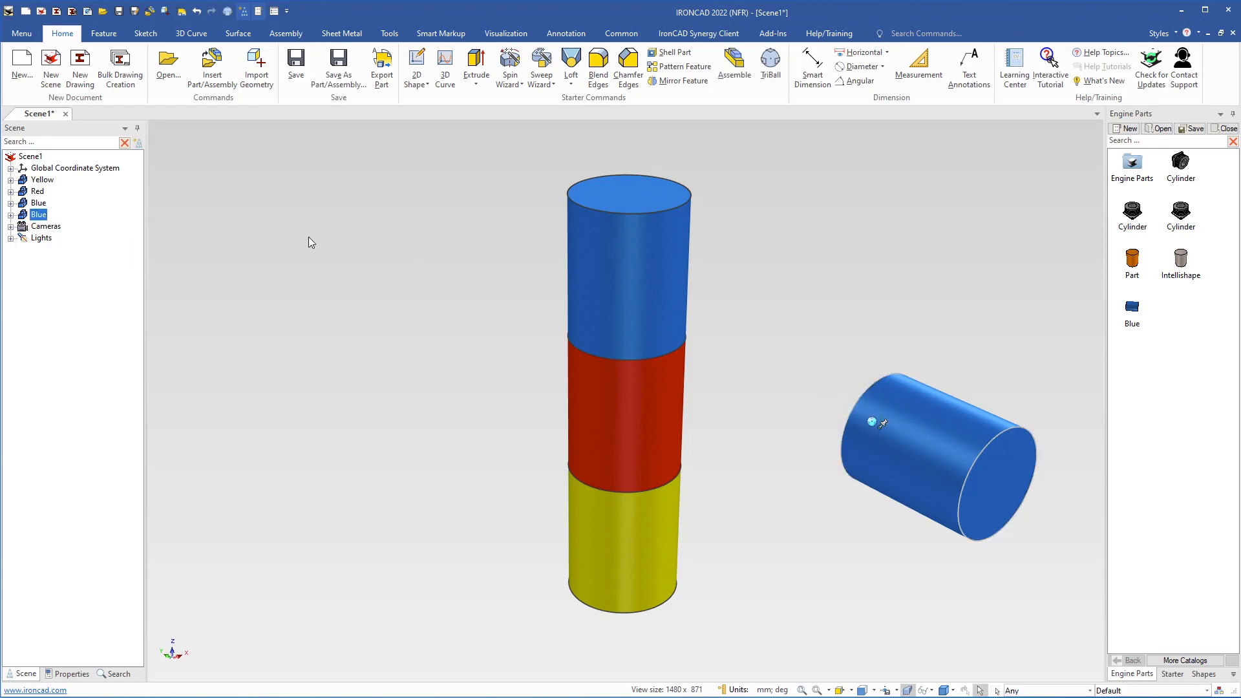
Step: Rename the horizontal blue part as Blue-Horizontal
click(40, 217)
text(-)
text(Horiz)
text(in)
key(BackSpace)
key(BackSpace)
text(onta)
key(Return)
click(272, 274)
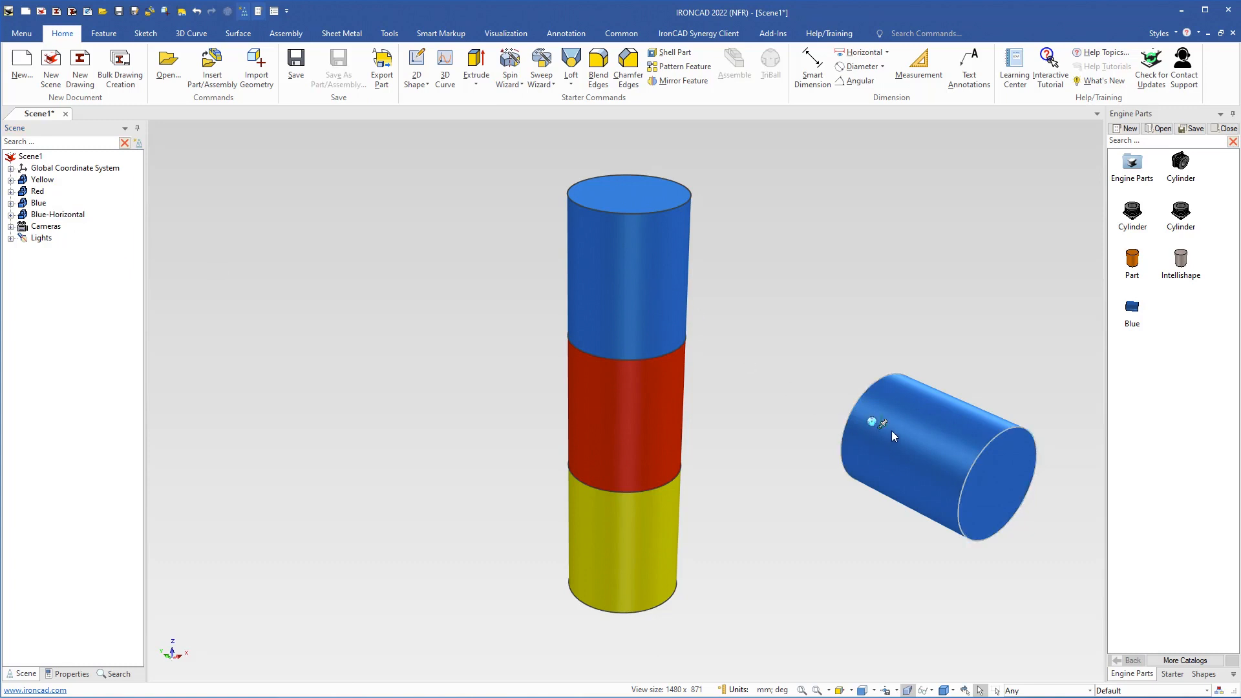
Step: Add the Blue-Horizontal part to the Engine Parts catalog and place a copy on the centre of the stack's top face
drag(891, 431, 628, 193)
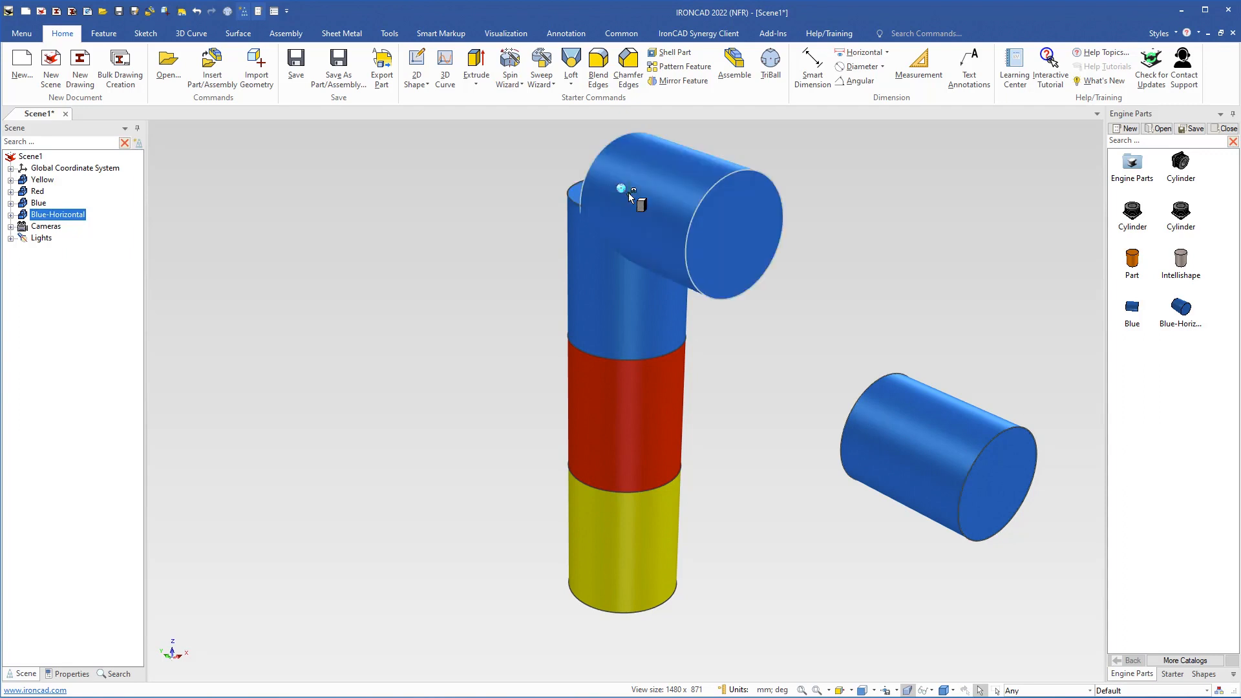
Step: Delete the Blue-Horizontal copy sitting on the stack's top face after checking how it is oriented there
middle_drag(604, 457, 574, 526)
scroll(590, 327, up, 5)
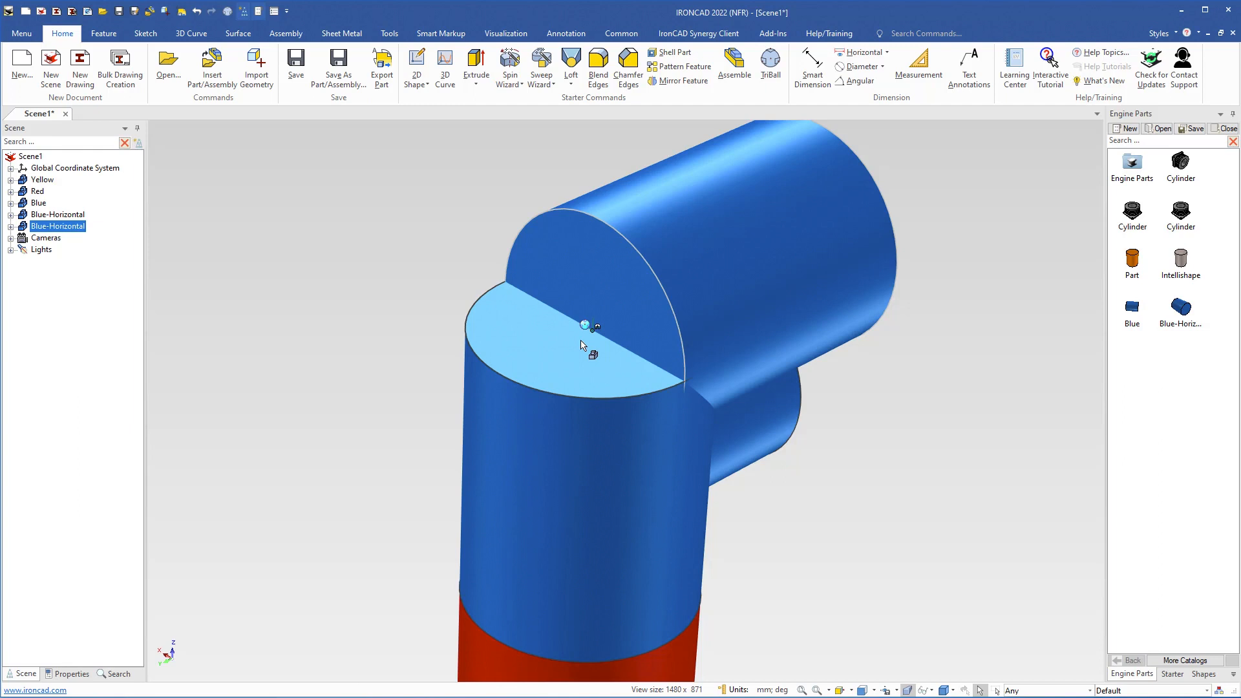
scroll(585, 346, down, 4)
middle_drag(565, 439, 670, 368)
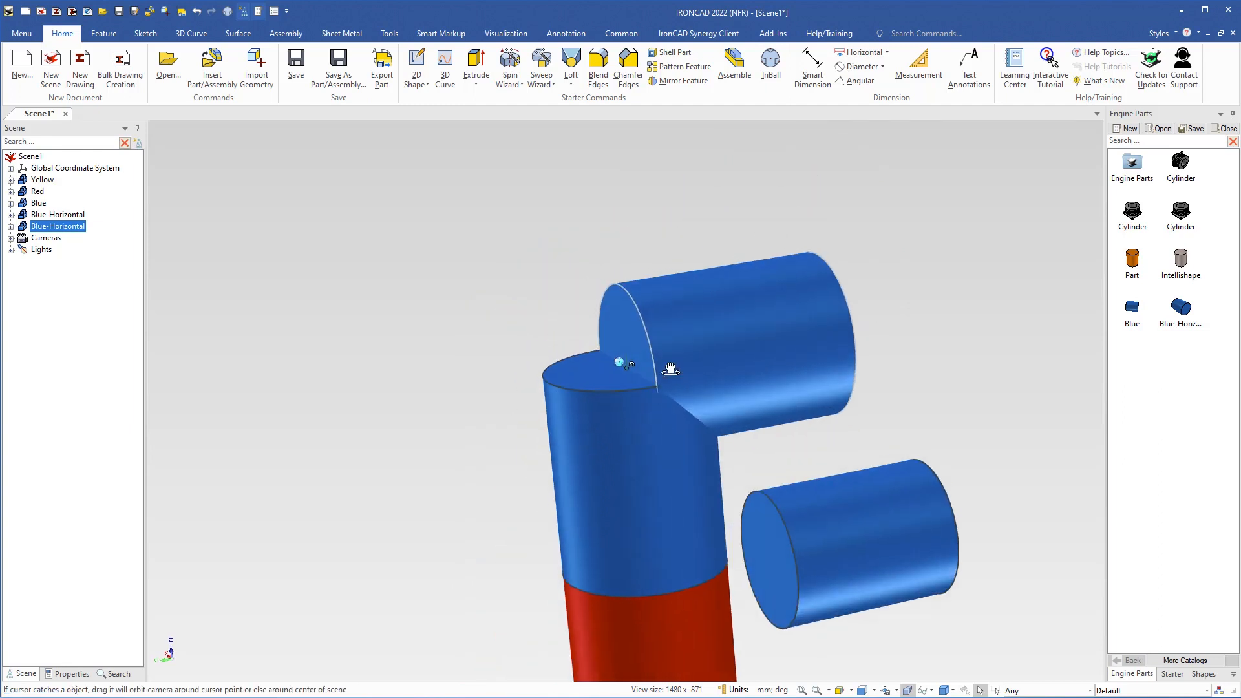
key(Delete)
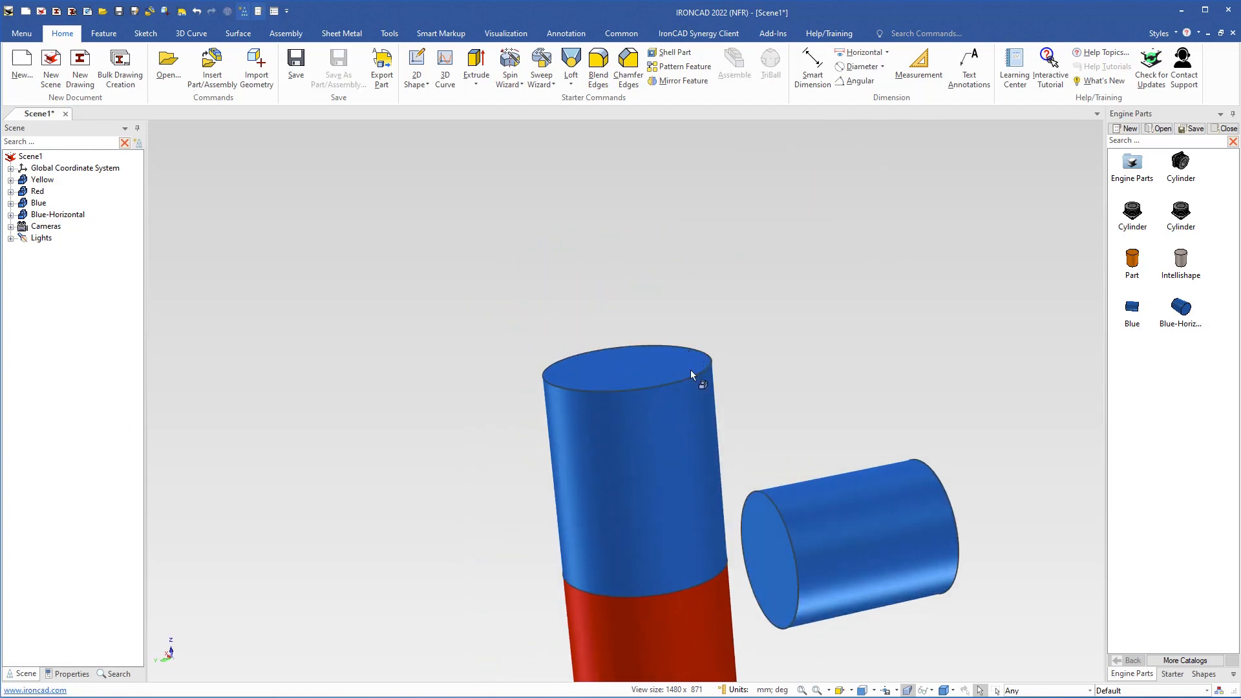
Step: Move the anchor of the remaining Blue-Horizontal part from its end face's centre to the lowest point of that face's edge with the TriBall
click(797, 541)
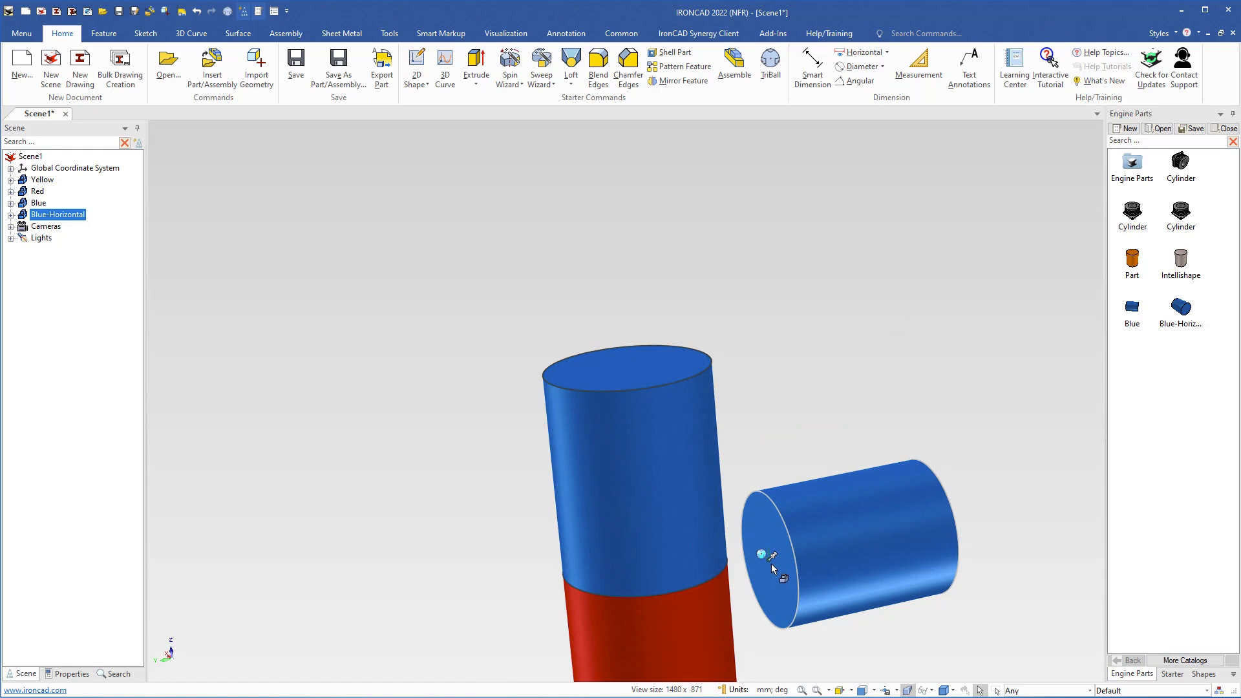
middle_drag(769, 562, 901, 610)
shift+middle_drag(544, 525, 556, 469)
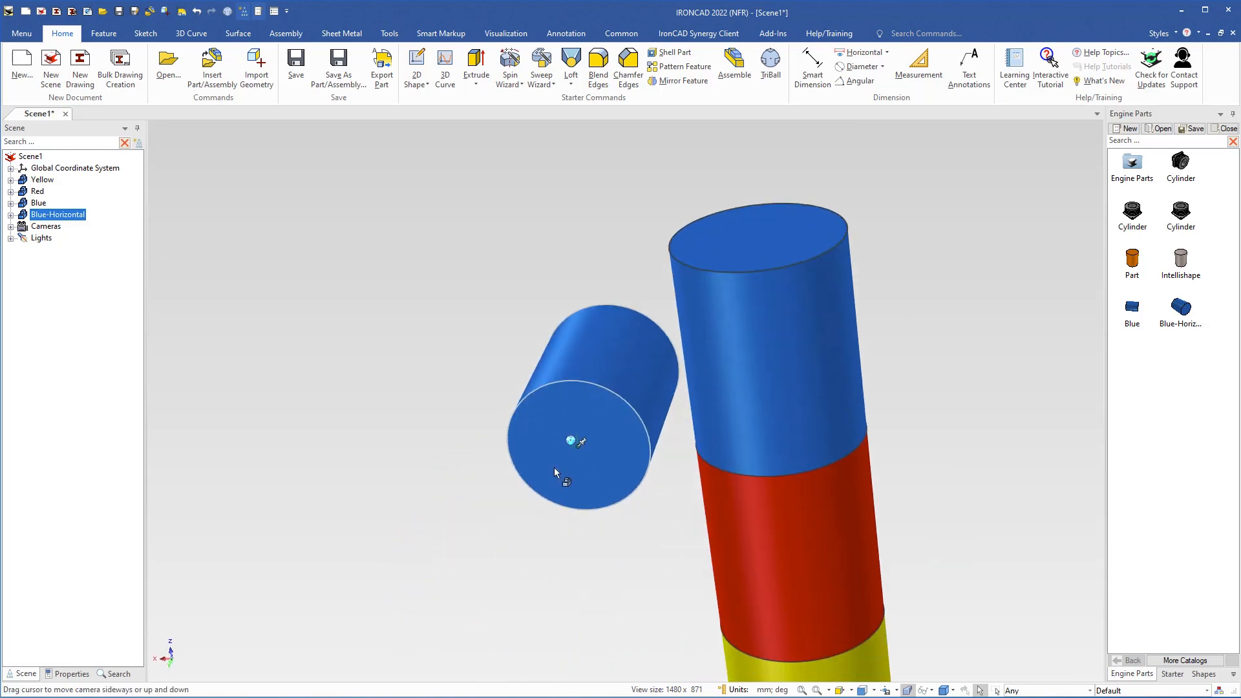
scroll(554, 469, up, 4)
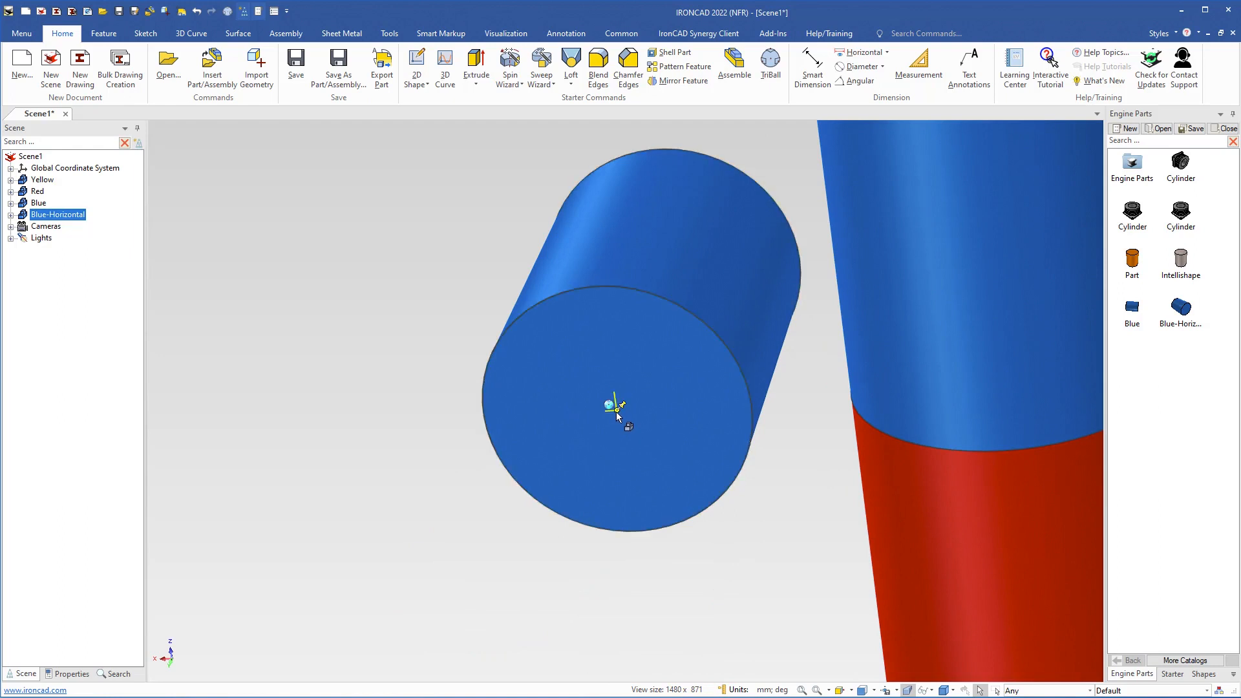
key(F10)
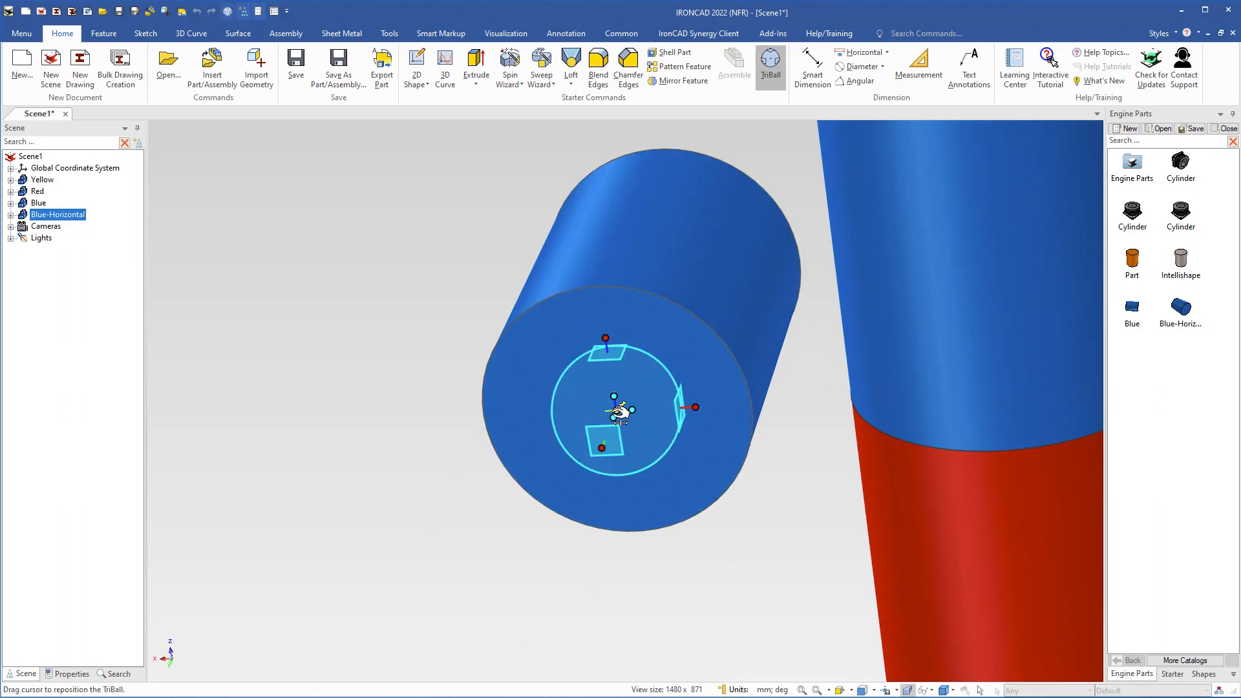
right_click(623, 411)
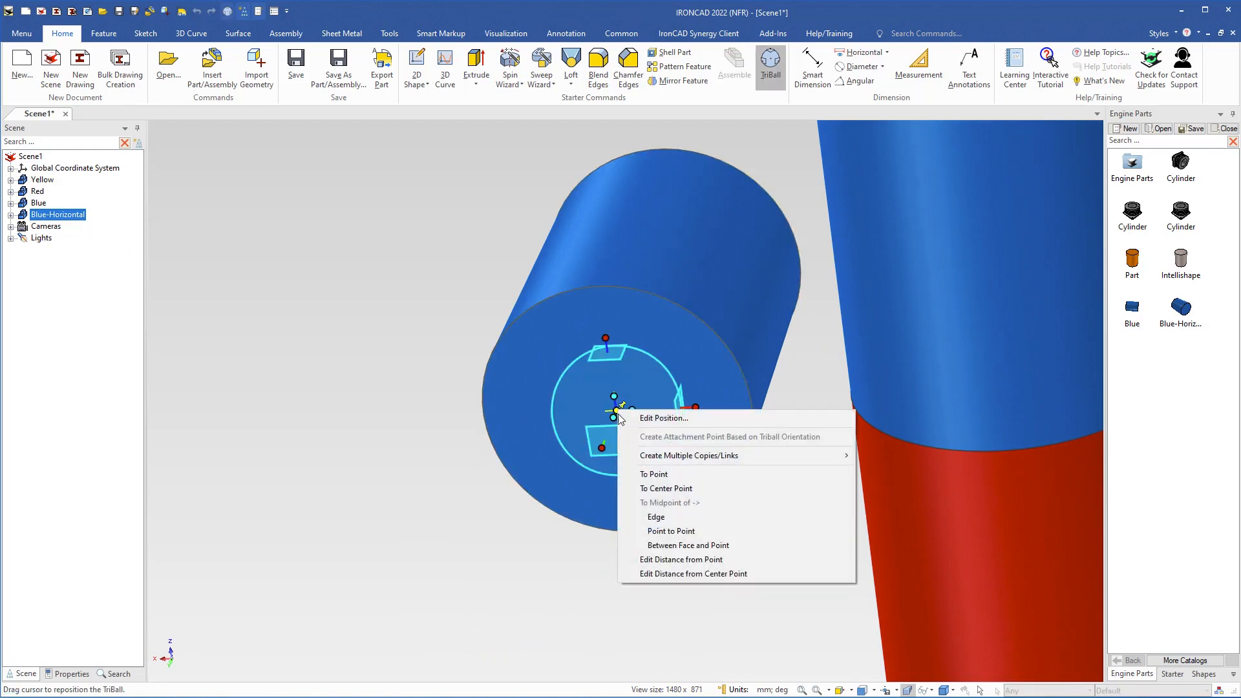
click(658, 475)
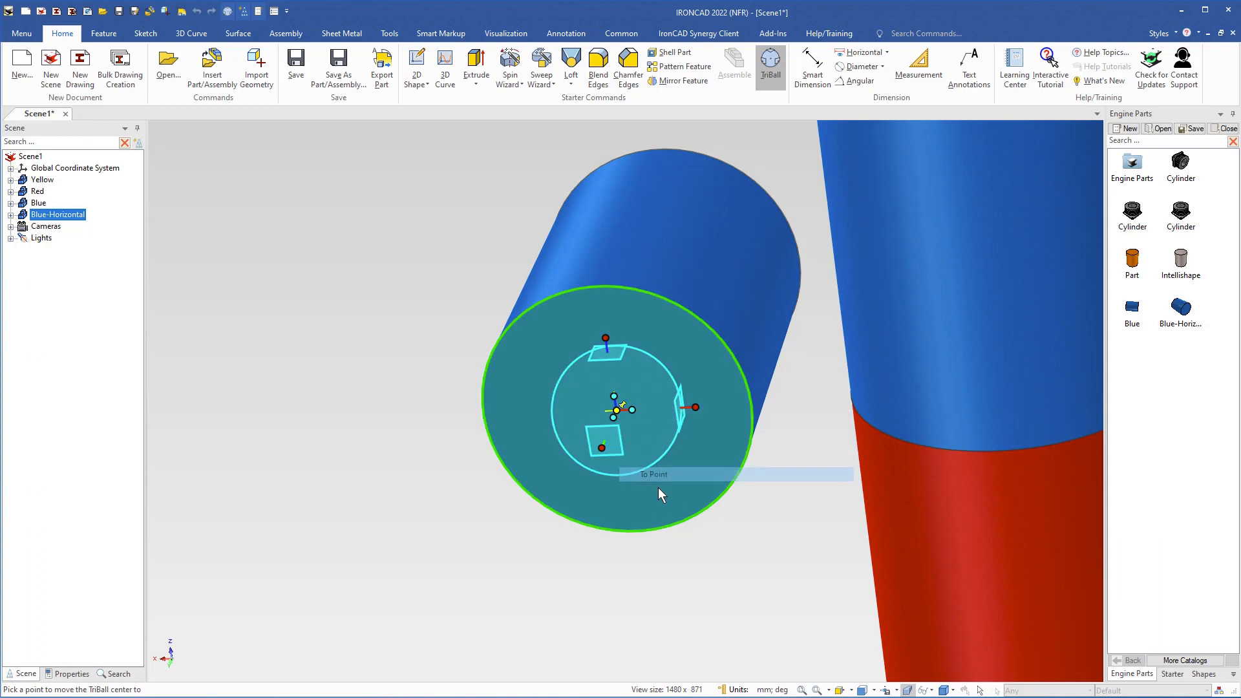
click(635, 532)
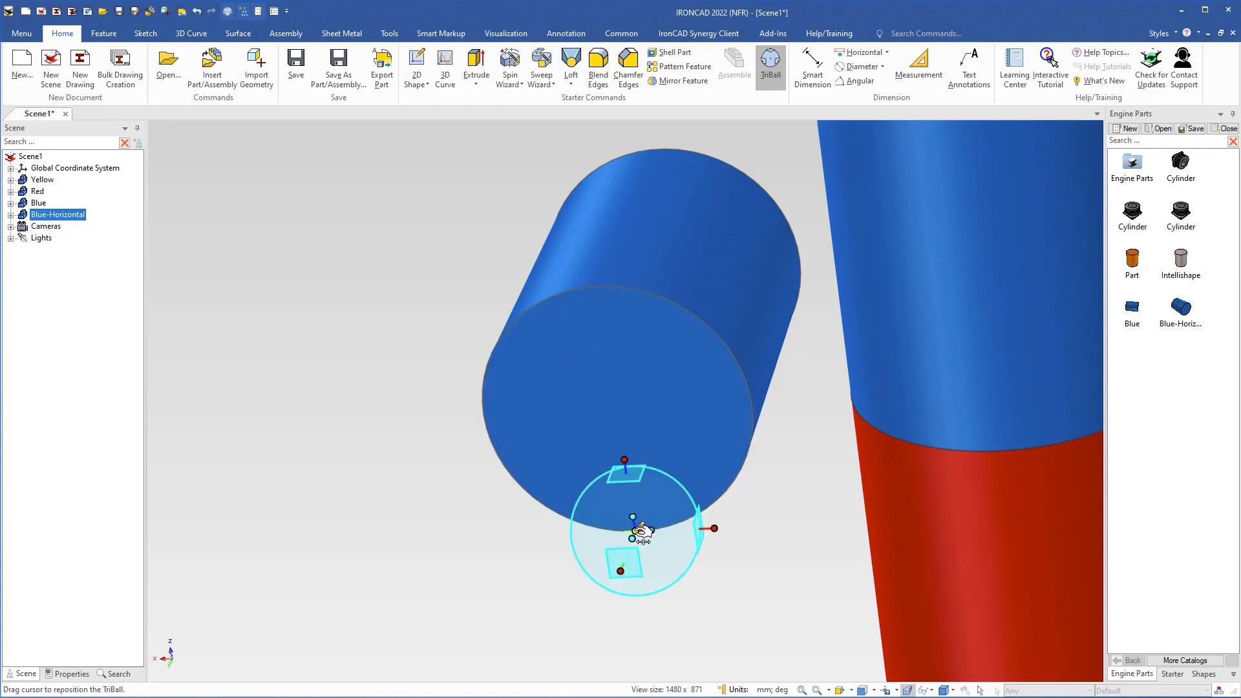
key(F10)
Step: Add the re-anchored Blue-Horizontal part to the Engine Parts catalog and place a copy on the centre of the stack's top face
scroll(636, 621, up, 1)
middle_drag(637, 622, 549, 460)
scroll(551, 461, down, 5)
middle_drag(677, 418, 370, 427)
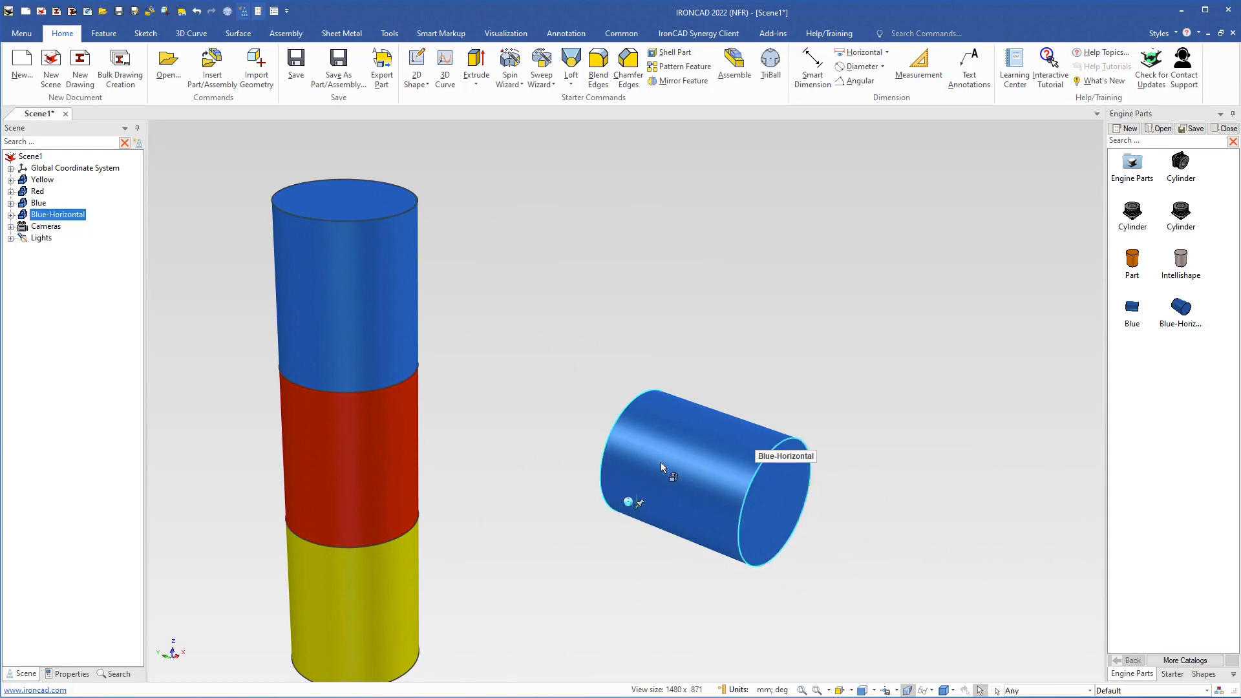
drag(709, 466, 1136, 370)
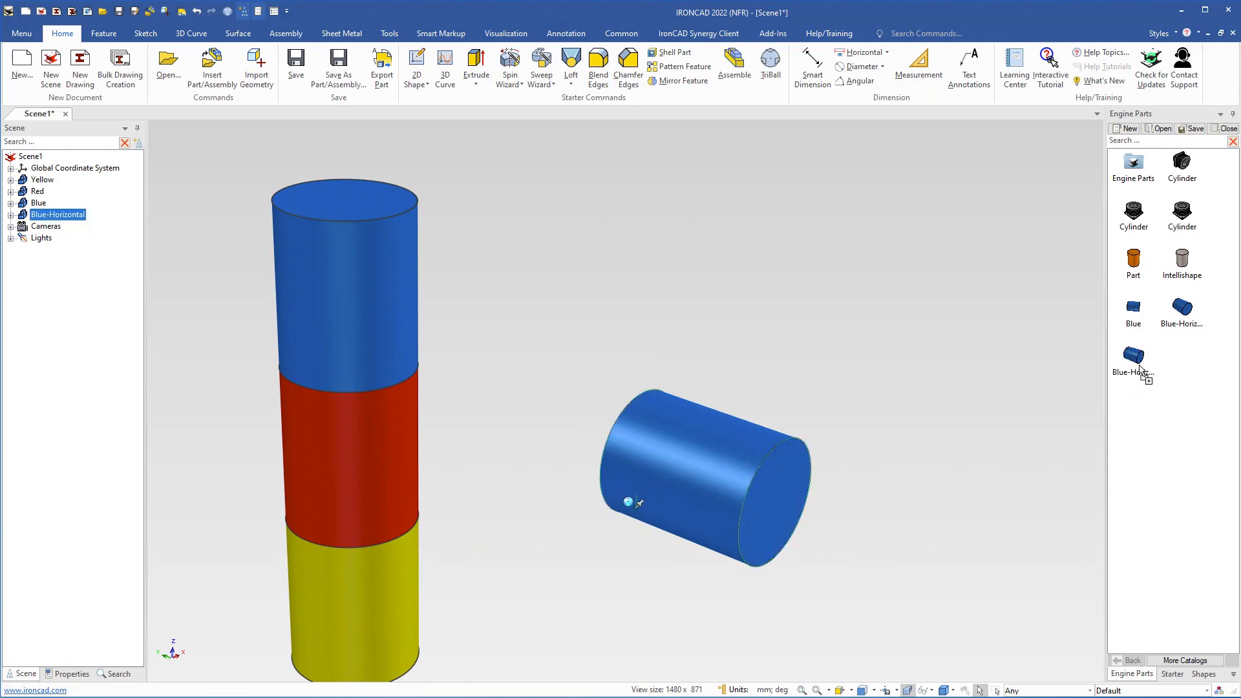
shift+middle_drag(585, 410, 754, 452)
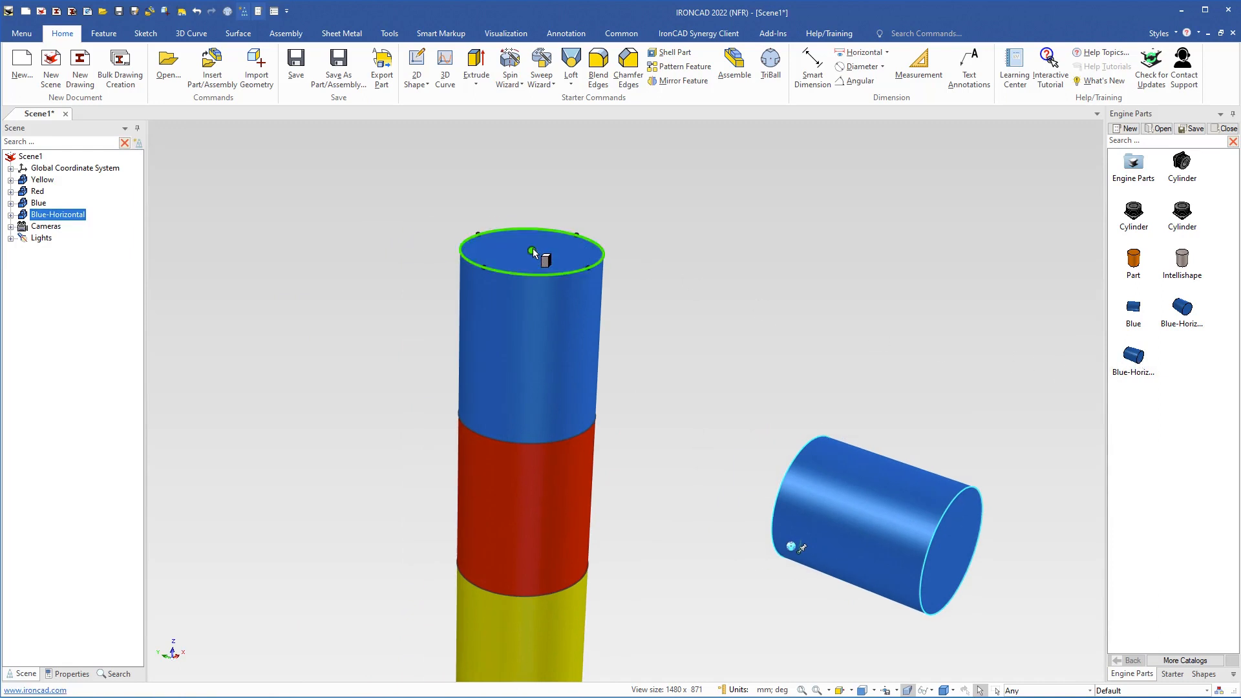
drag(532, 251, 531, 251)
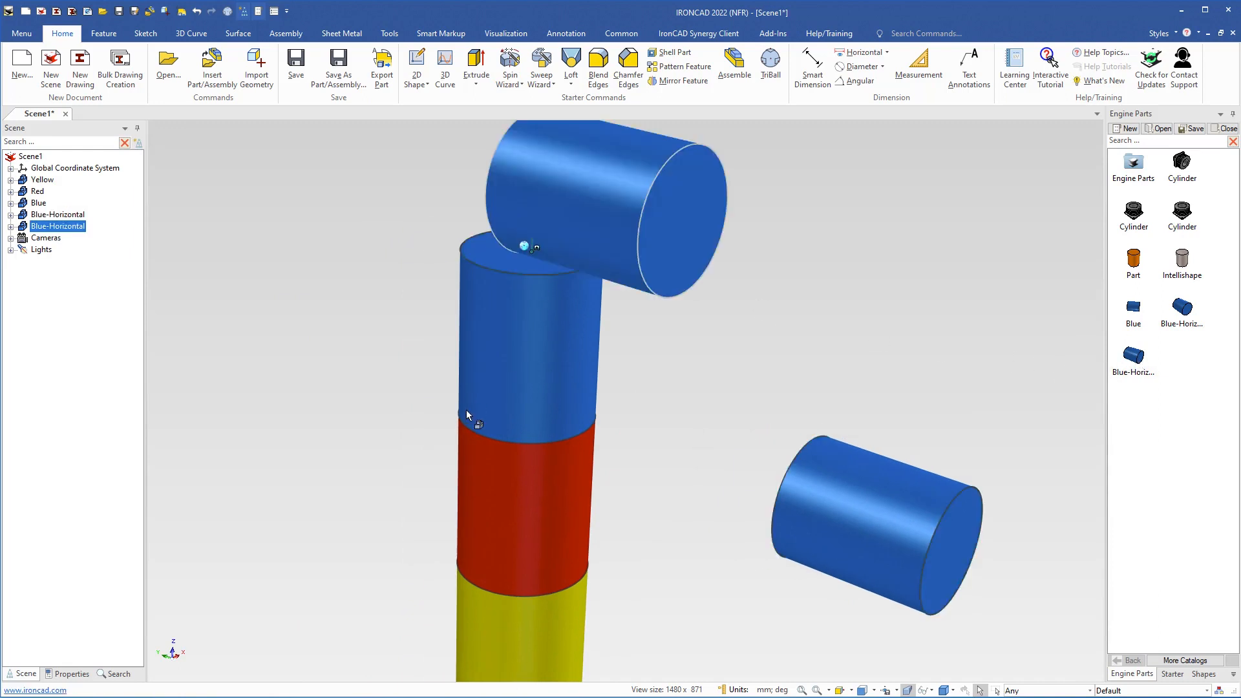
Step: Inspect how the placed cylinder rests on the stack, and delete both Blue-Horizontal parts from the scene
middle_drag(467, 411, 637, 386)
middle_drag(452, 296, 642, 382)
scroll(642, 349, up, 3)
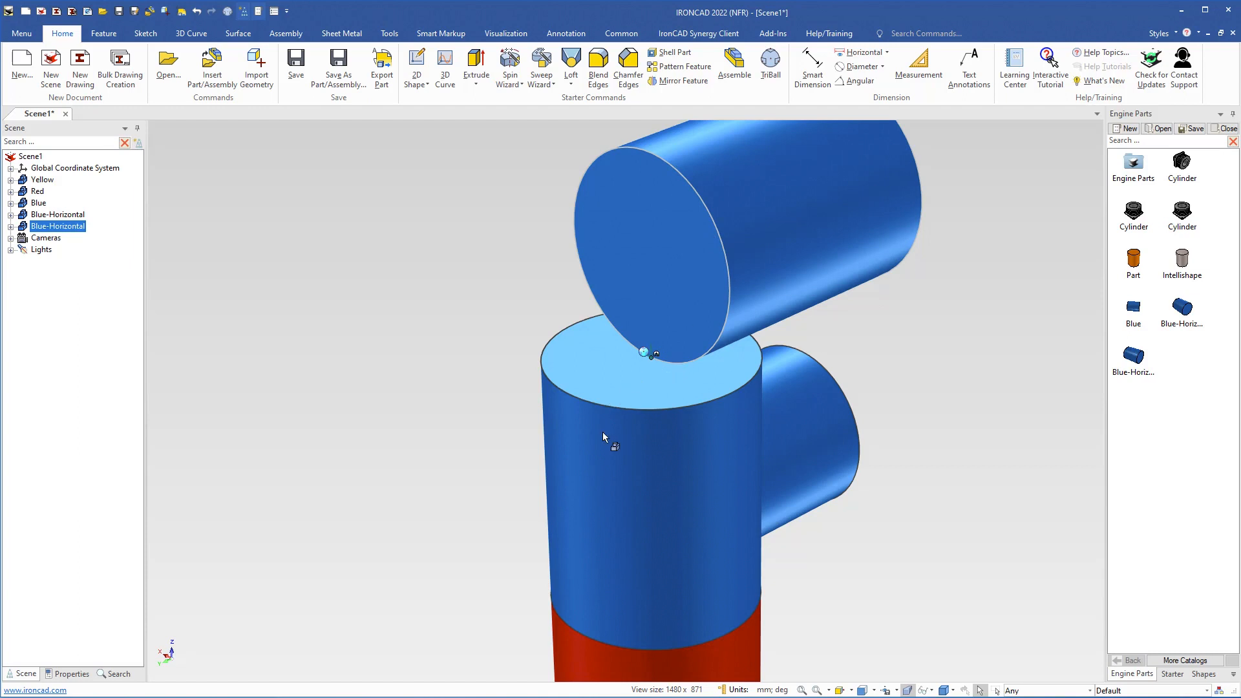
middle_drag(602, 432, 600, 441)
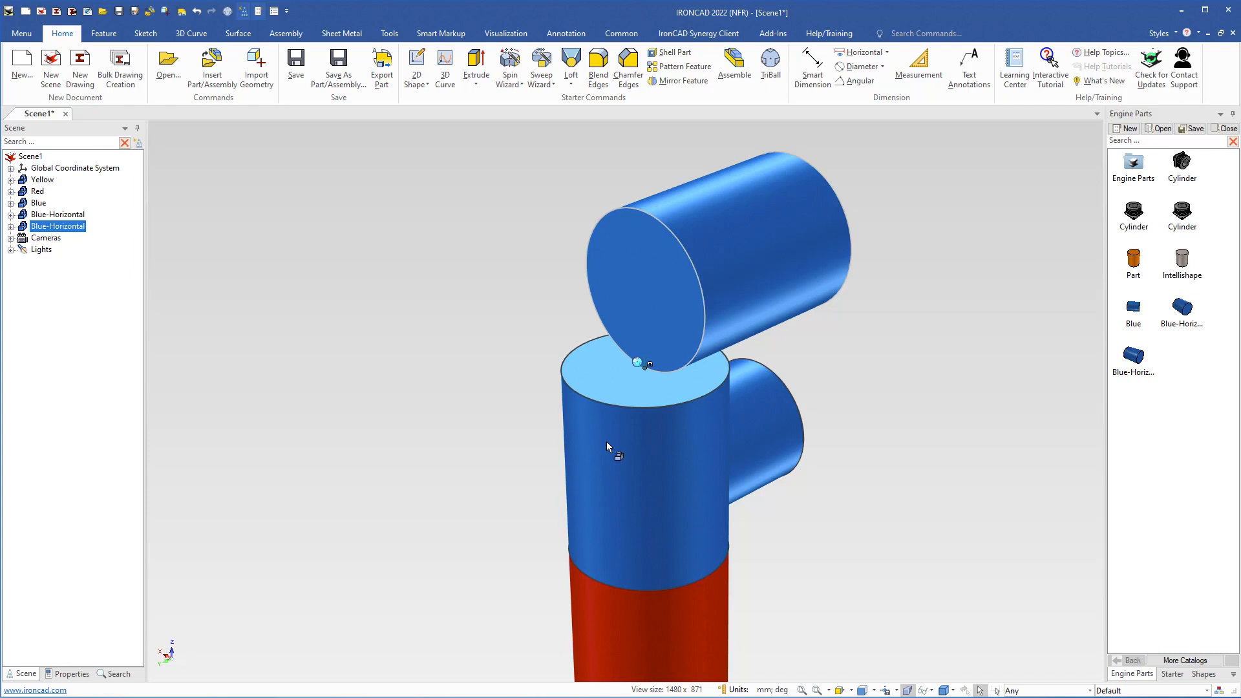
middle_drag(607, 506, 723, 399)
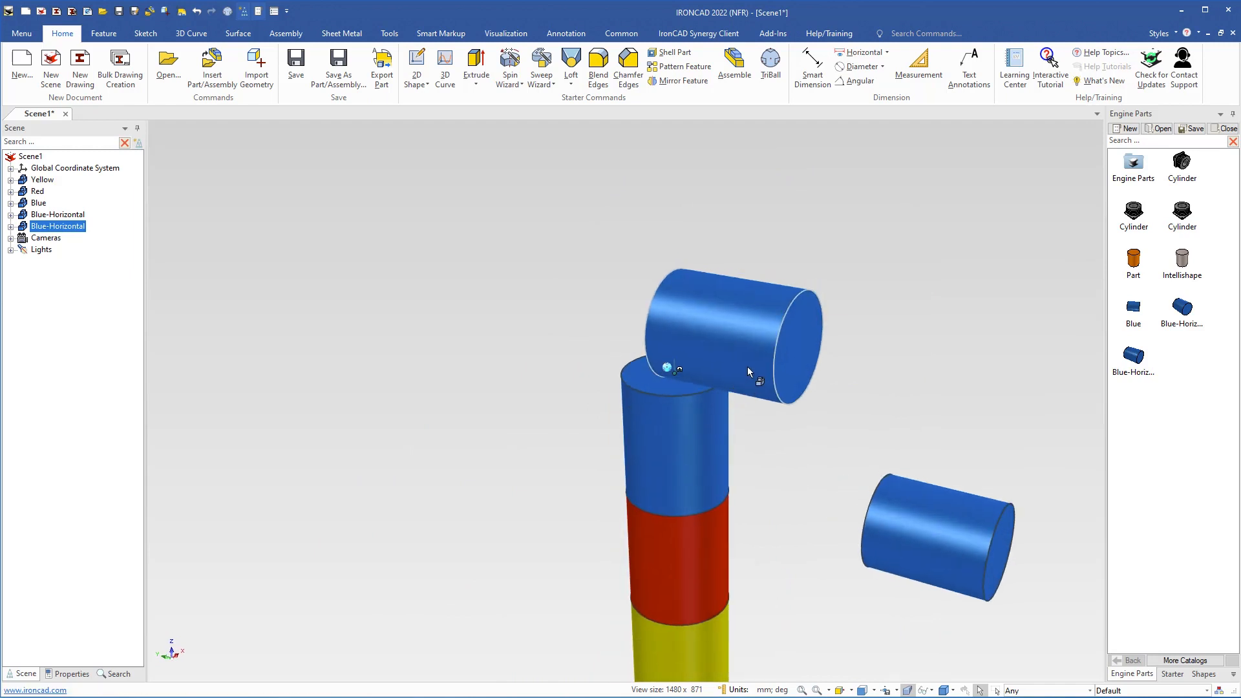
key(Delete)
click(928, 549)
key(Delete)
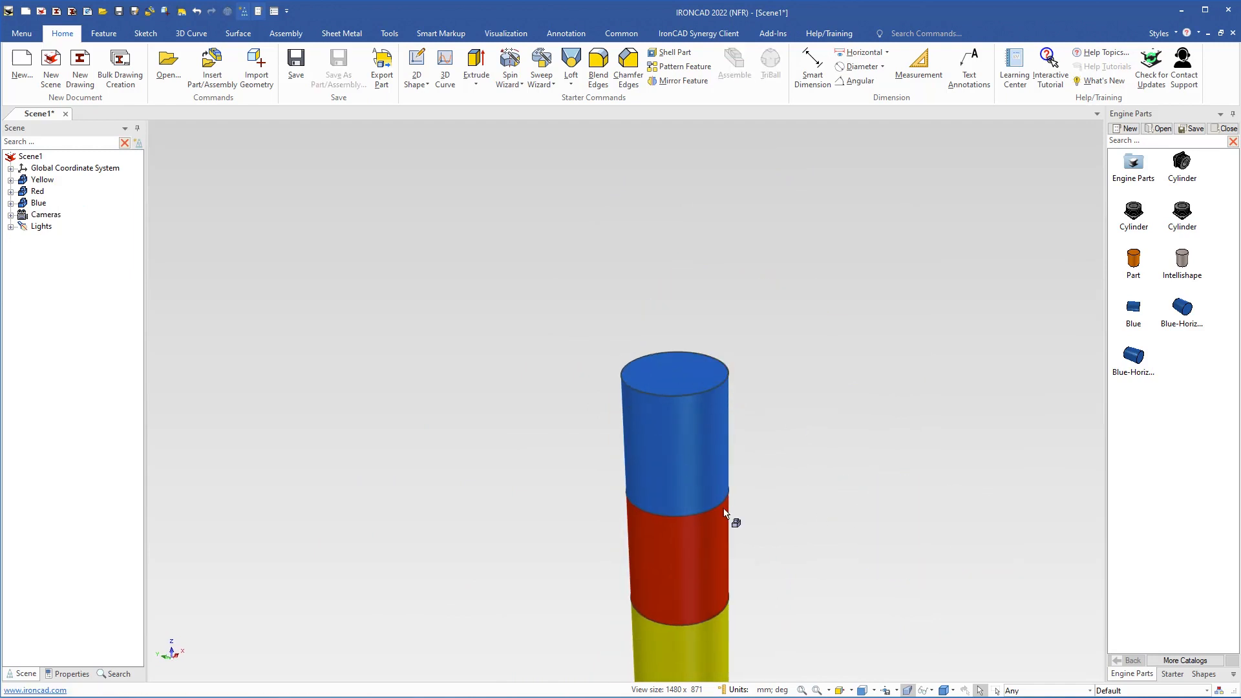
Step: Copy the yellow, red and blue cylinders together about 105 mm horizontally with the TriBall to make a second stack
middle_drag(696, 531, 490, 349)
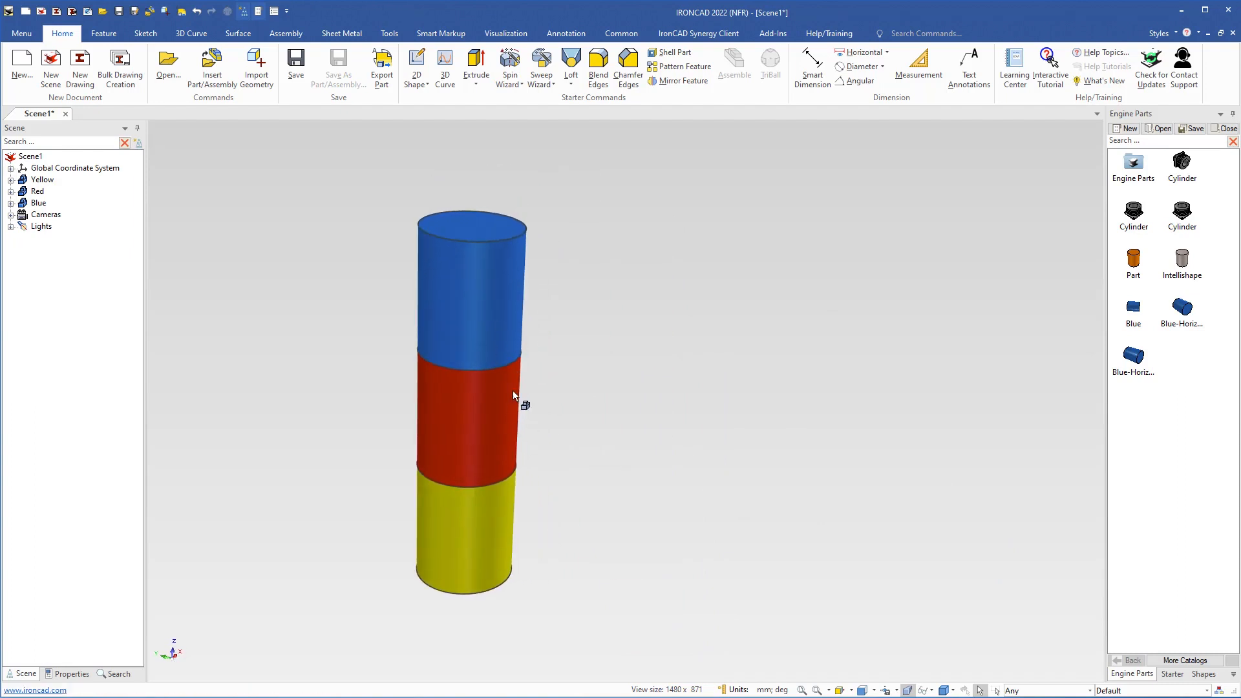
click(467, 560)
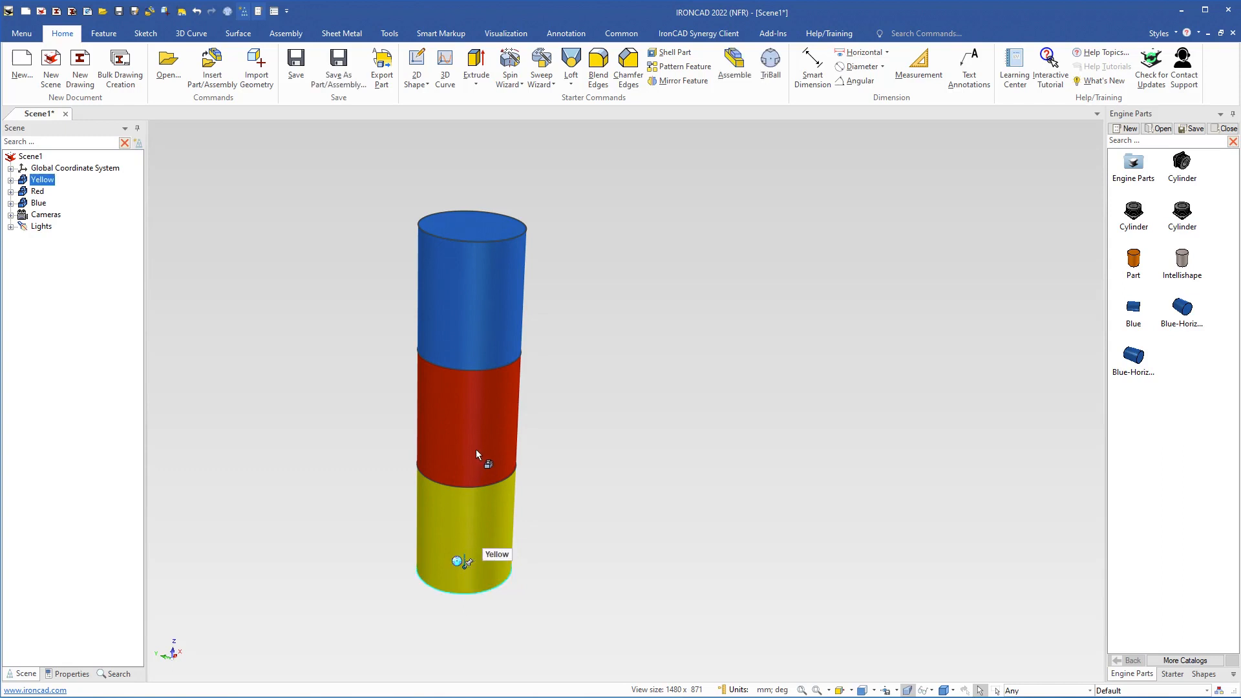
shift+click(468, 425)
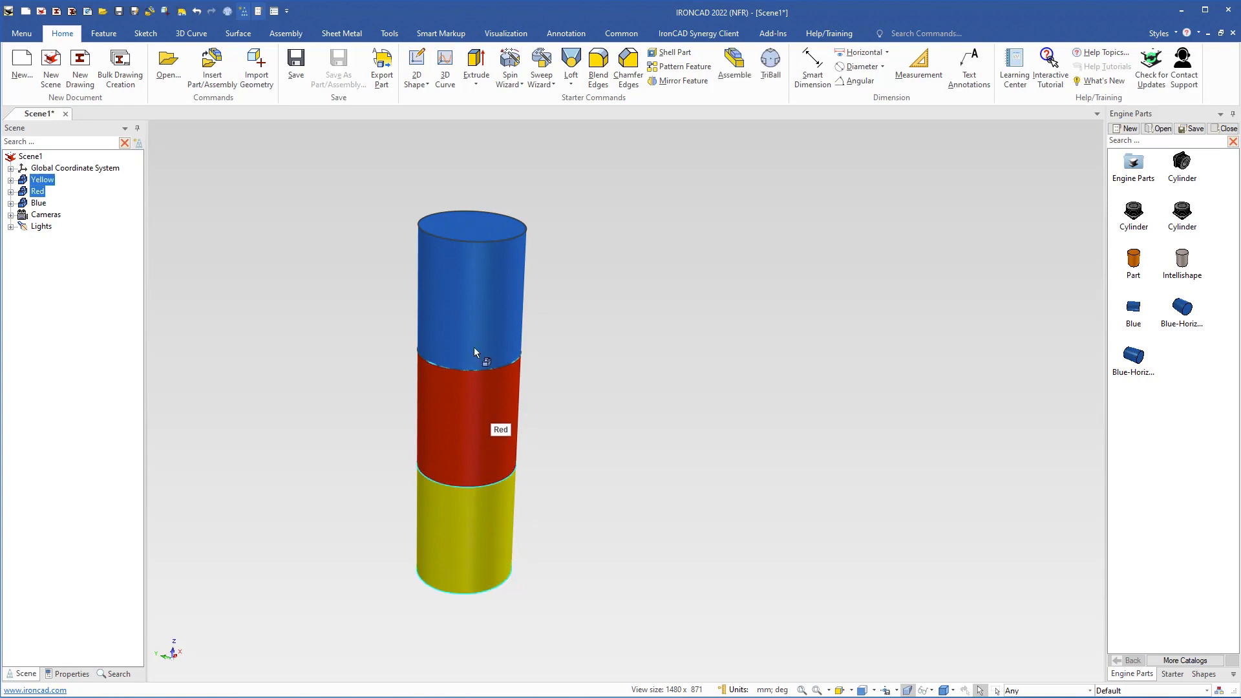
shift+click(460, 301)
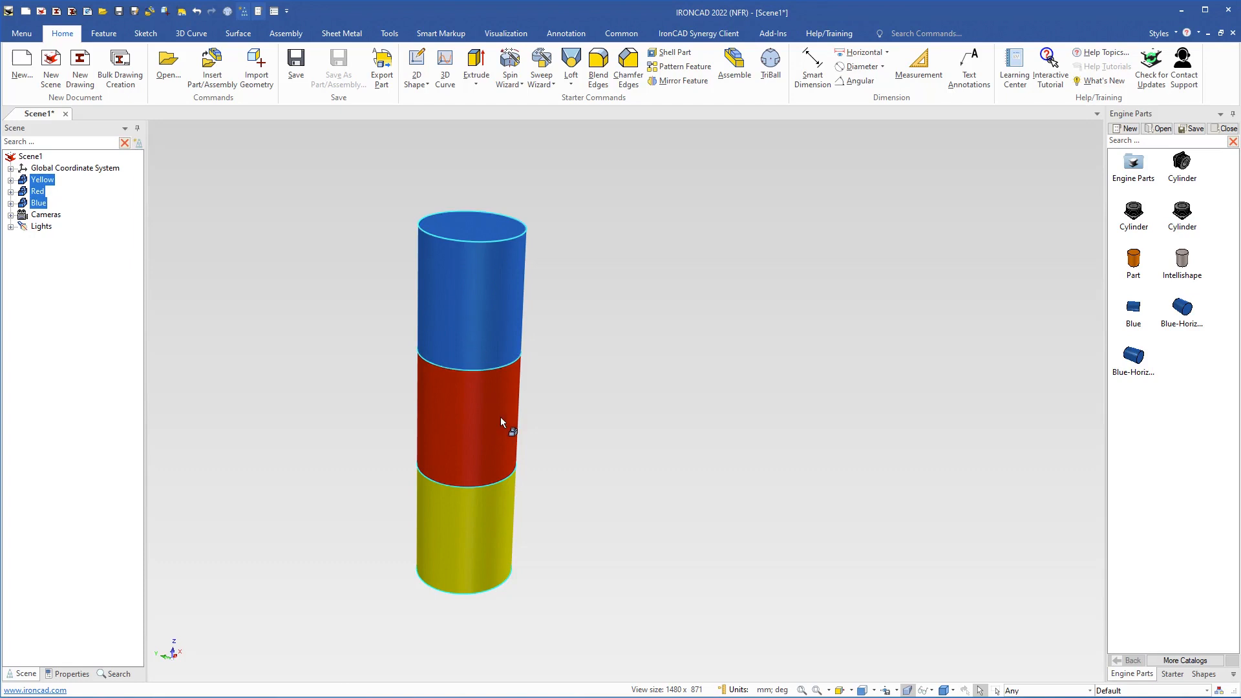
key(F10)
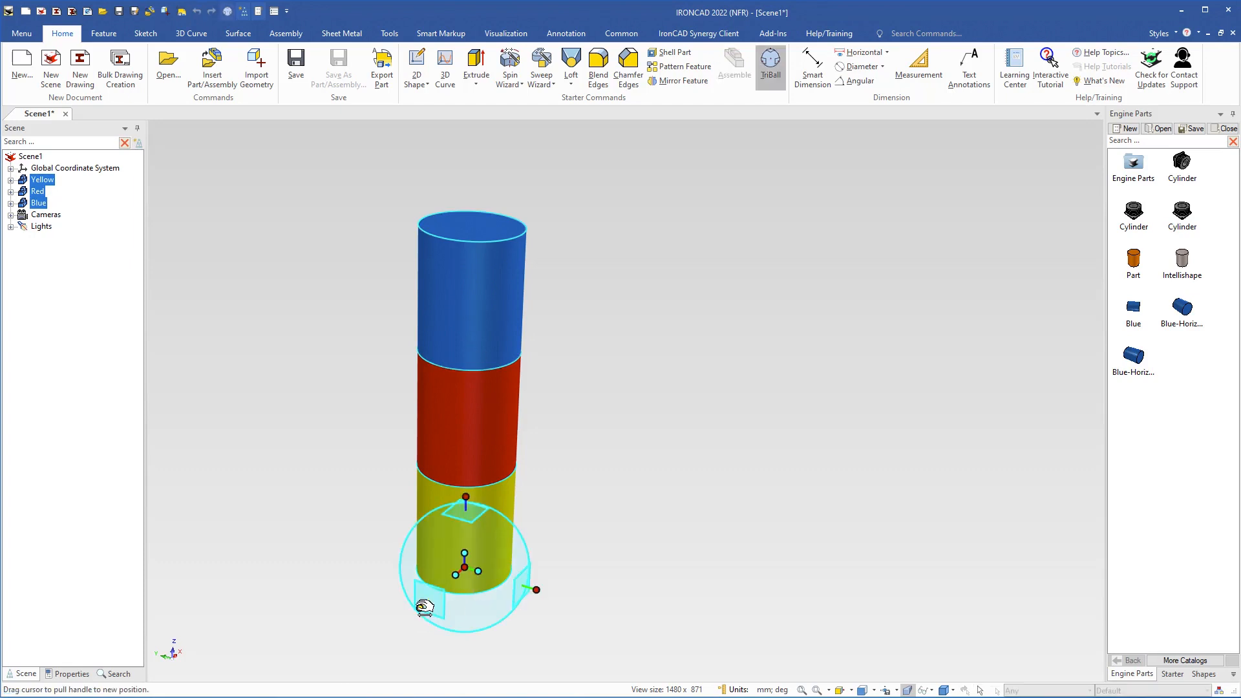
drag(421, 620, 520, 527)
right_drag(417, 611, 419, 607)
click(452, 522)
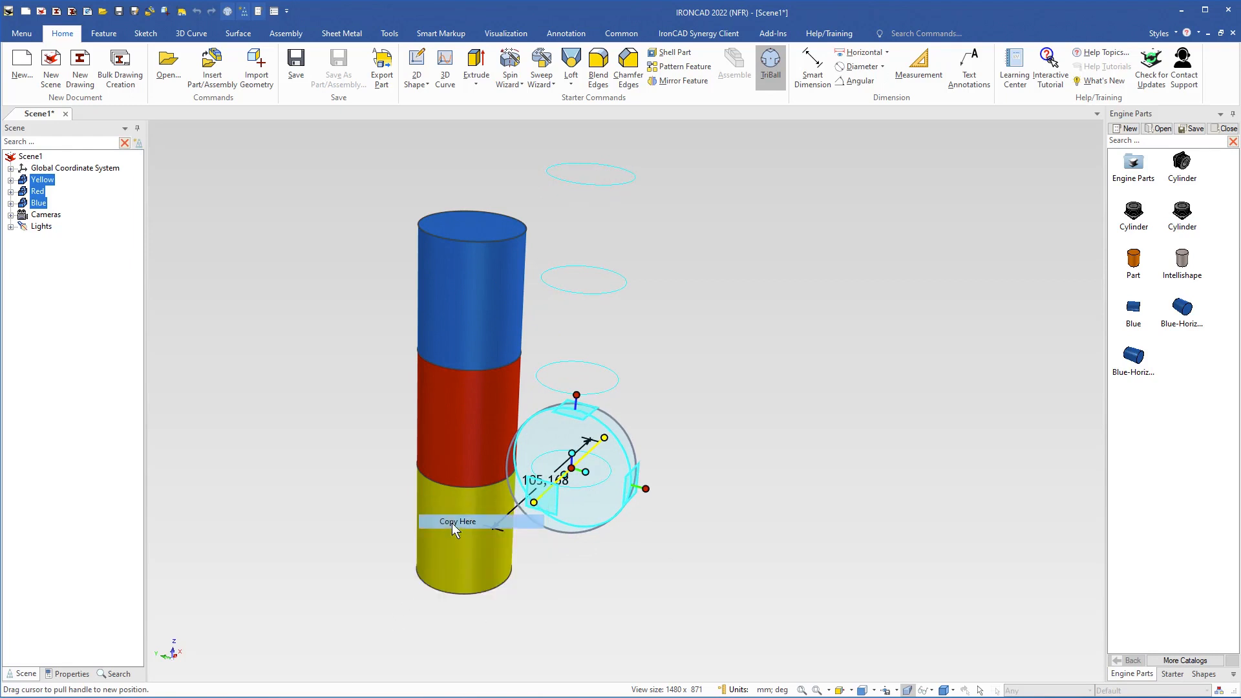
click(823, 382)
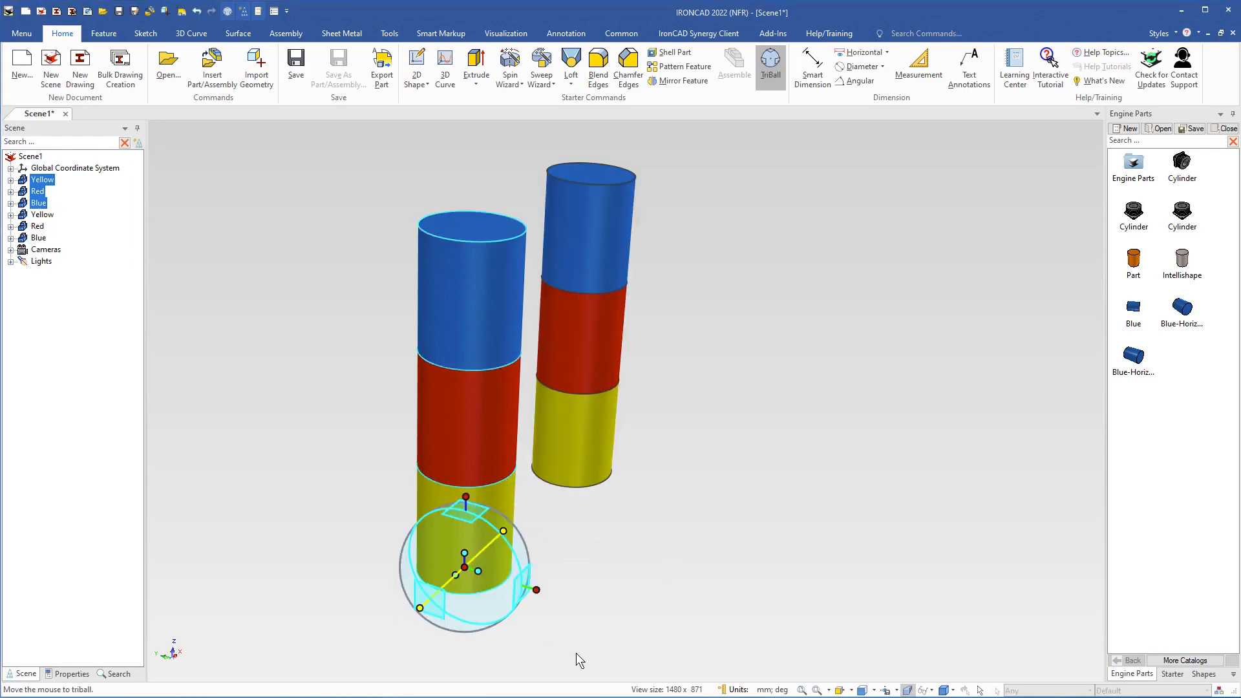
scroll(577, 654, up, 2)
middle_drag(622, 606, 557, 657)
key(F10)
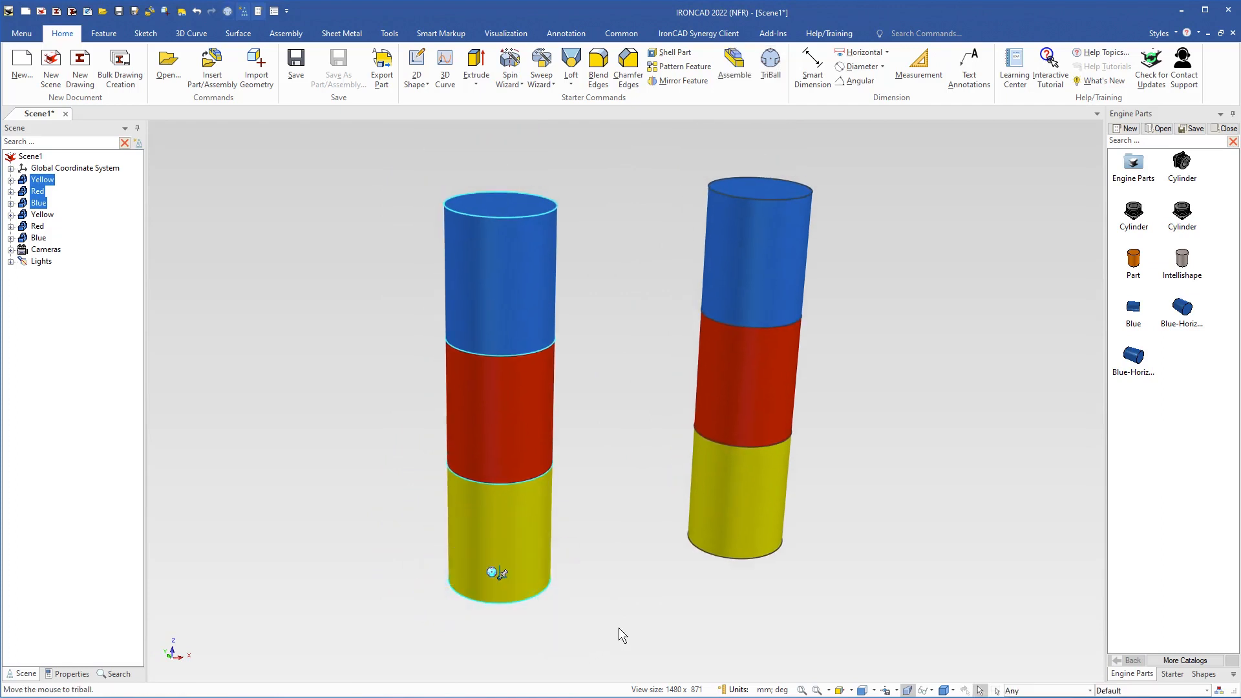
click(605, 417)
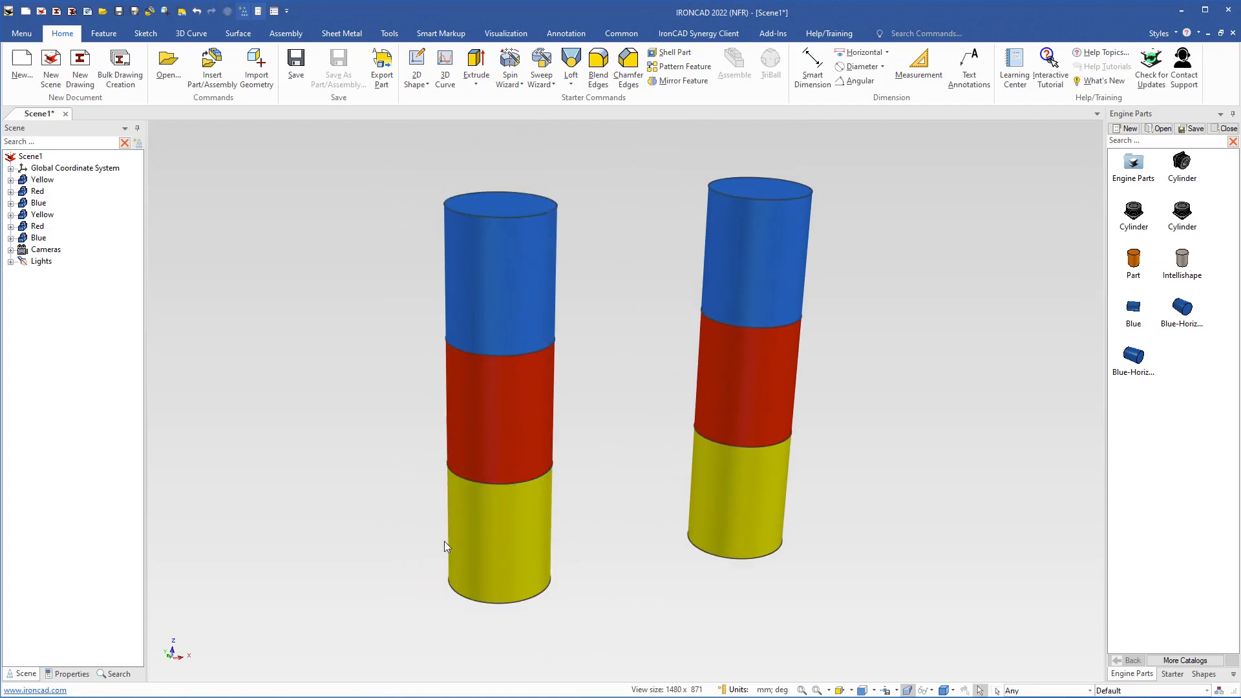
Step: Group the original stack's three cylinders into an assembly, selecting red first, followed by blue and yellow
click(501, 418)
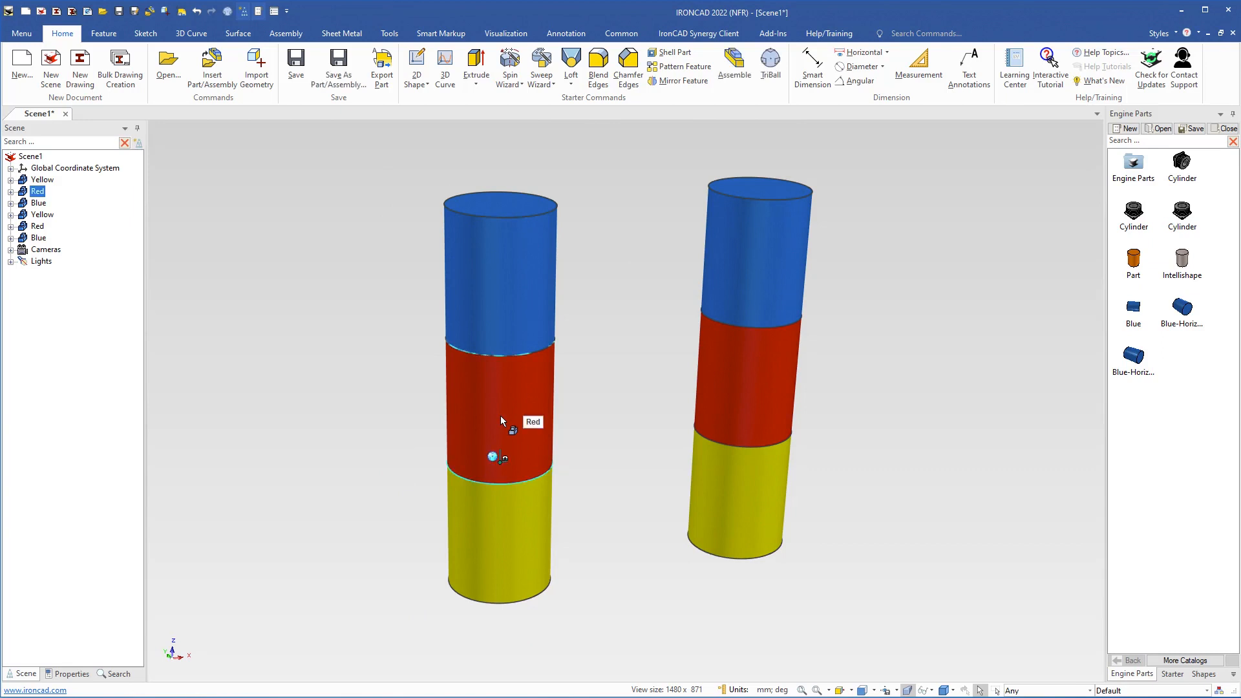
shift+click(498, 313)
shift+click(486, 537)
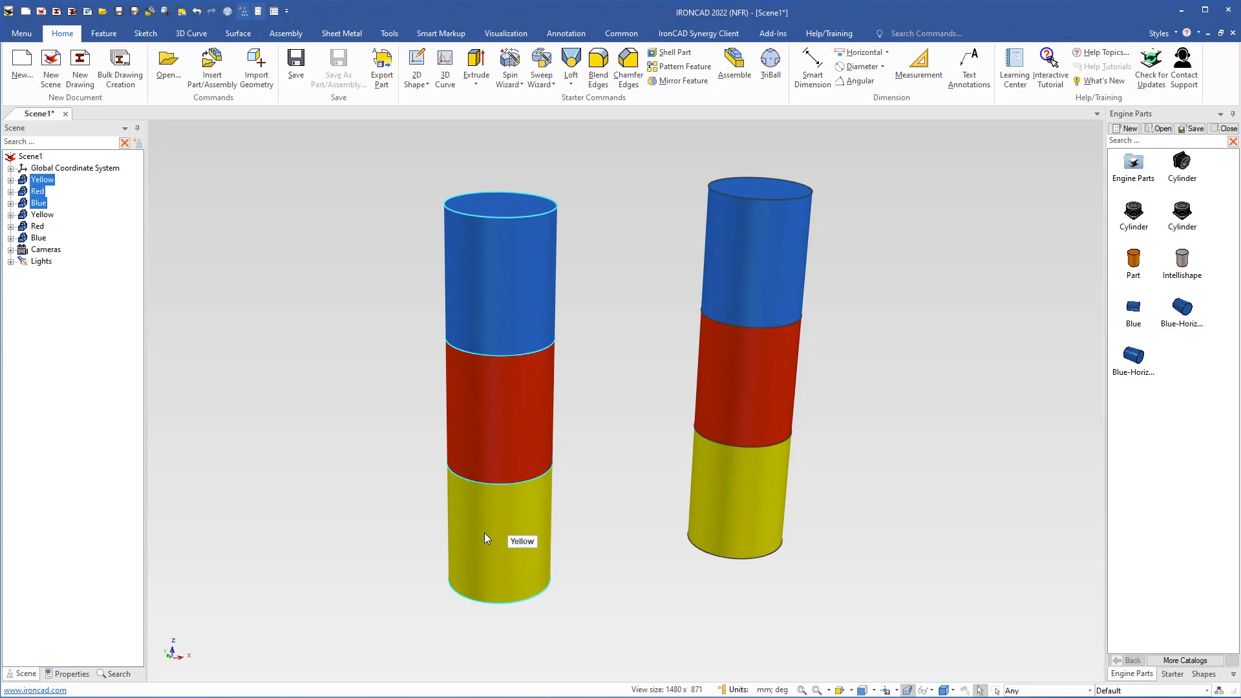
right_click(484, 533)
click(521, 304)
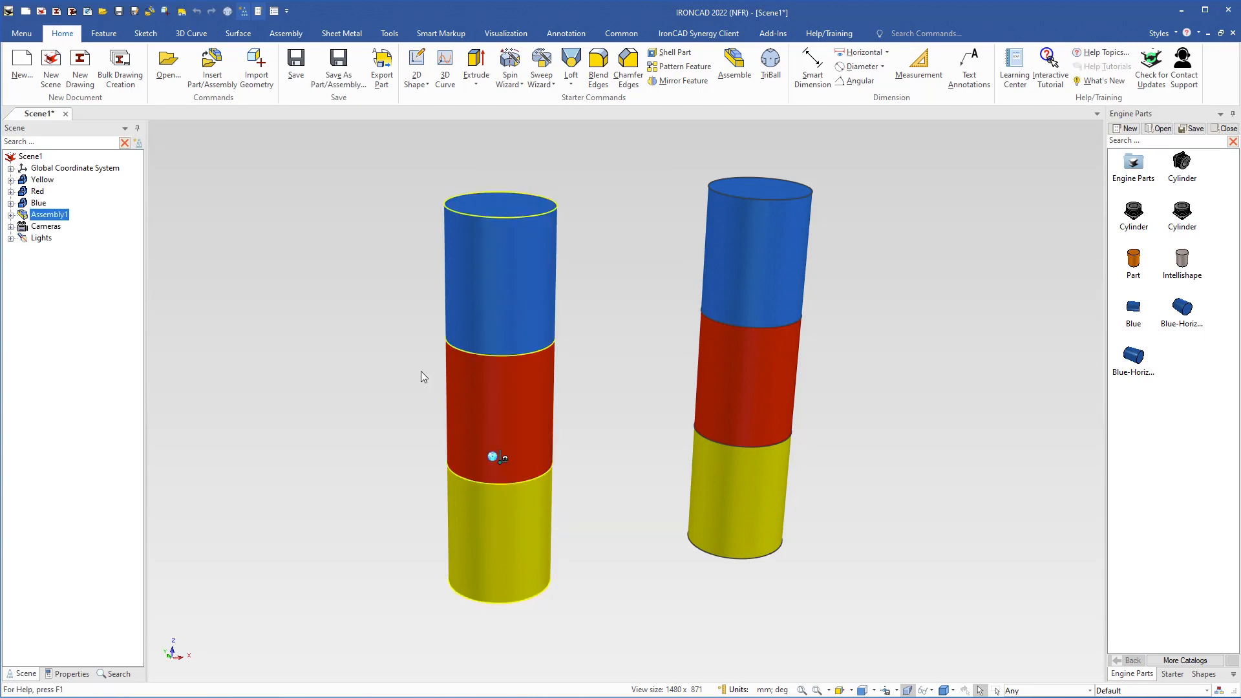
Step: Rename the new assembly as Assembly-1
click(63, 216)
click(76, 217)
key(Left)
text(-)
key(Return)
click(315, 351)
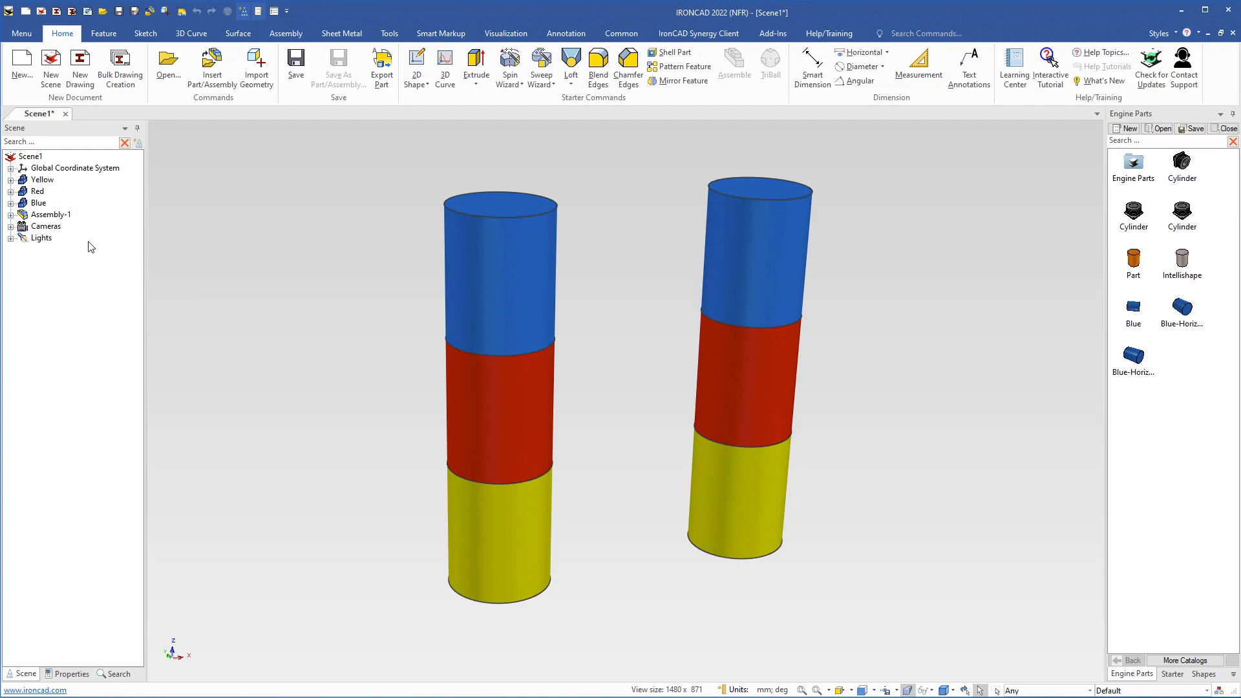
Step: Expand Assembly-1 in the scene tree and check the order and anchors of its Red, Blue and Yellow parts
click(11, 214)
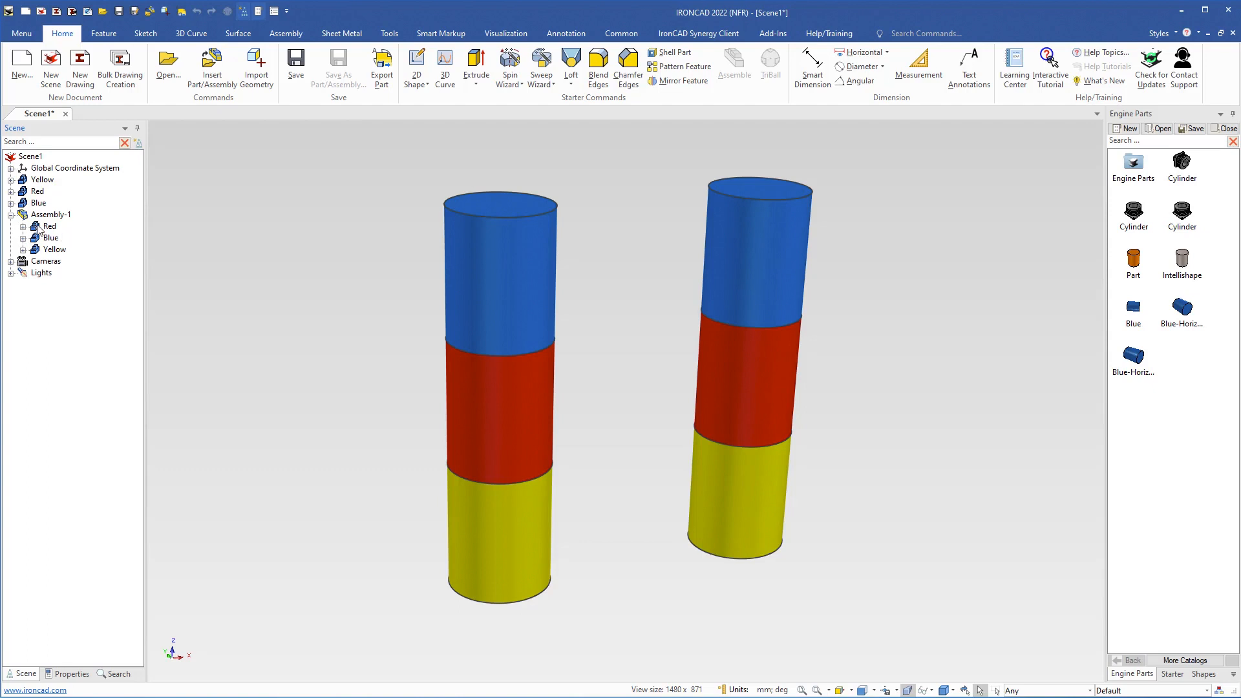
click(40, 228)
click(42, 238)
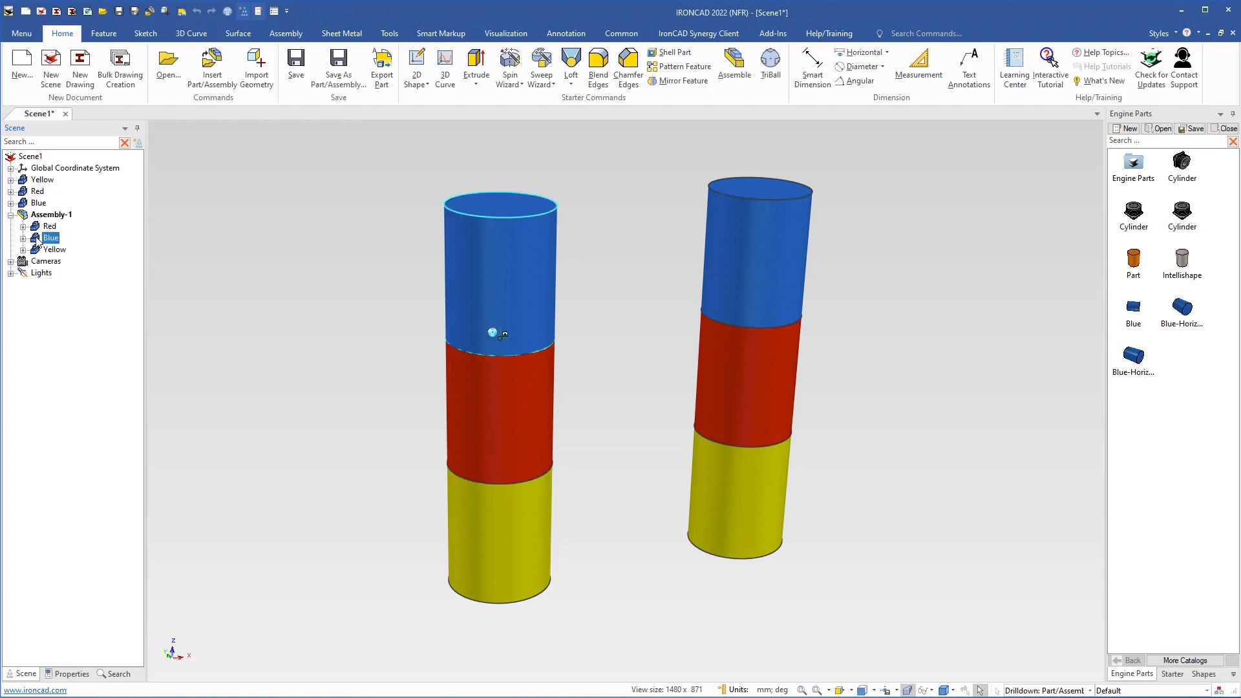
click(40, 251)
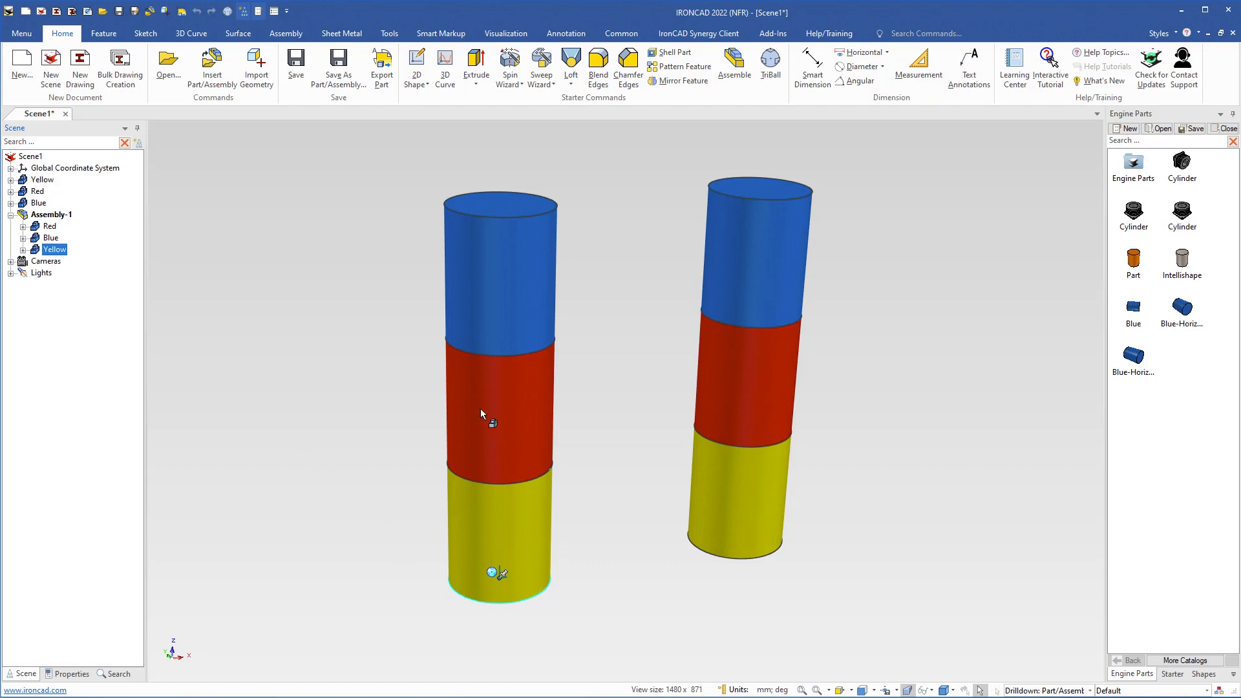
click(302, 329)
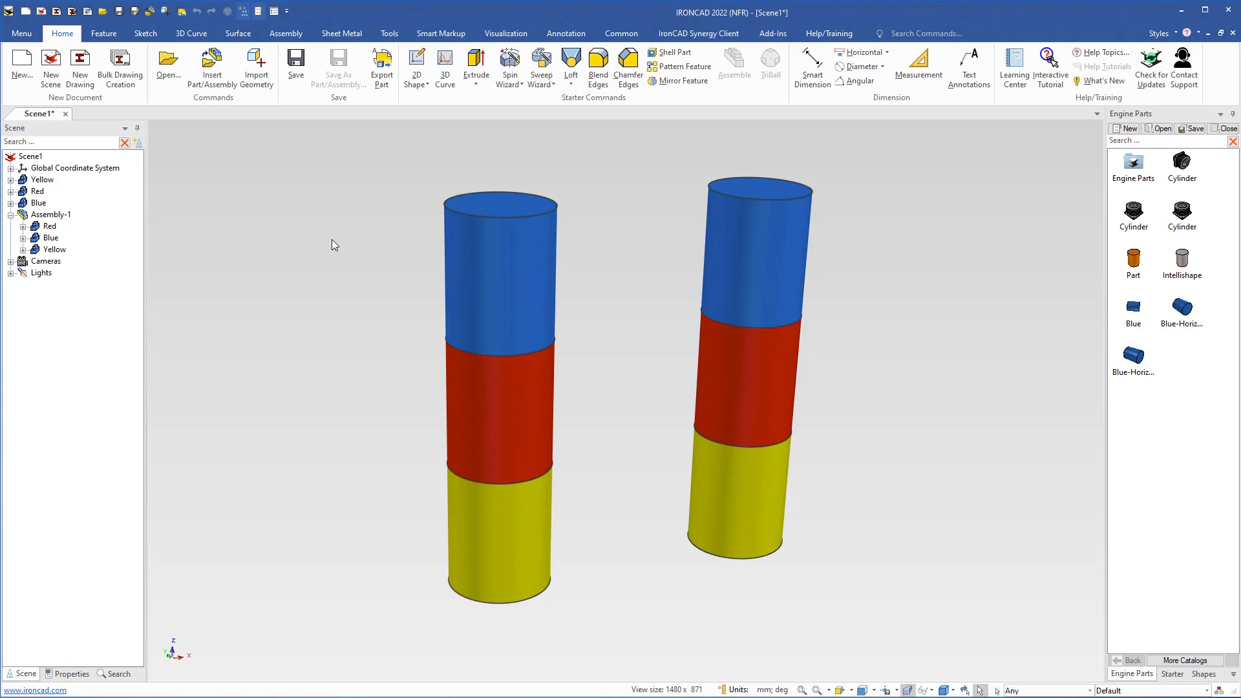
Step: Turn on the assembly option to keep part/assembly order when creating an assembly or copying parts
click(275, 12)
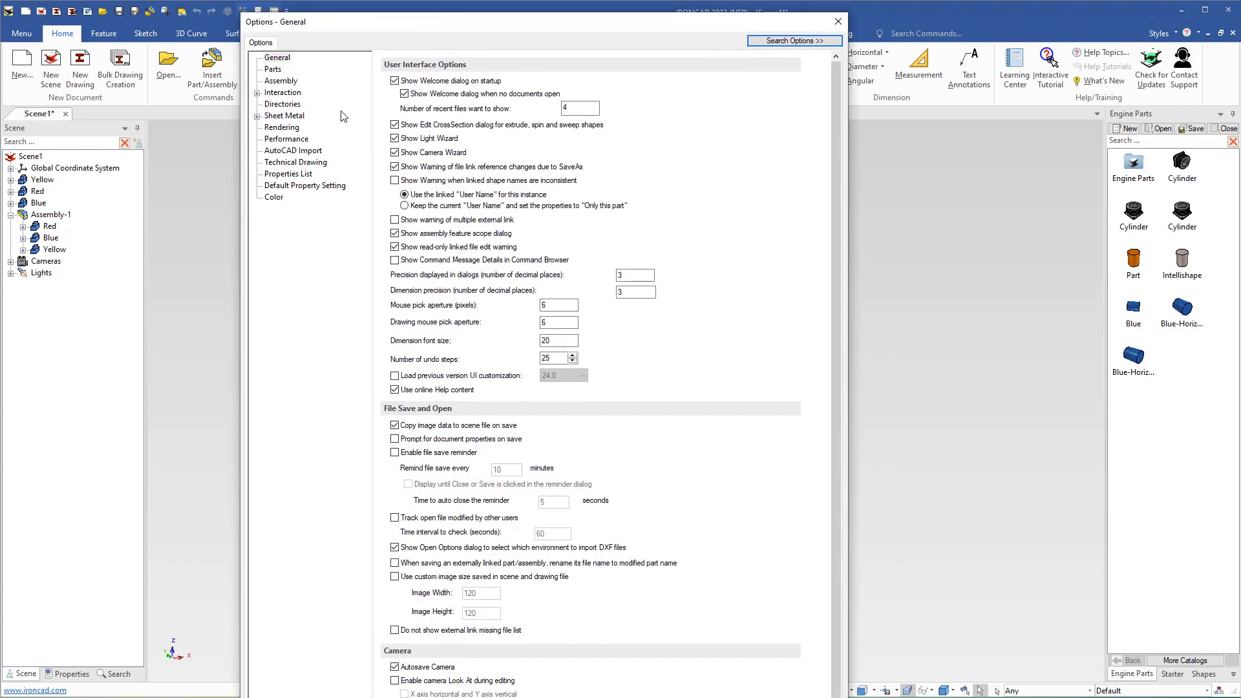
click(282, 82)
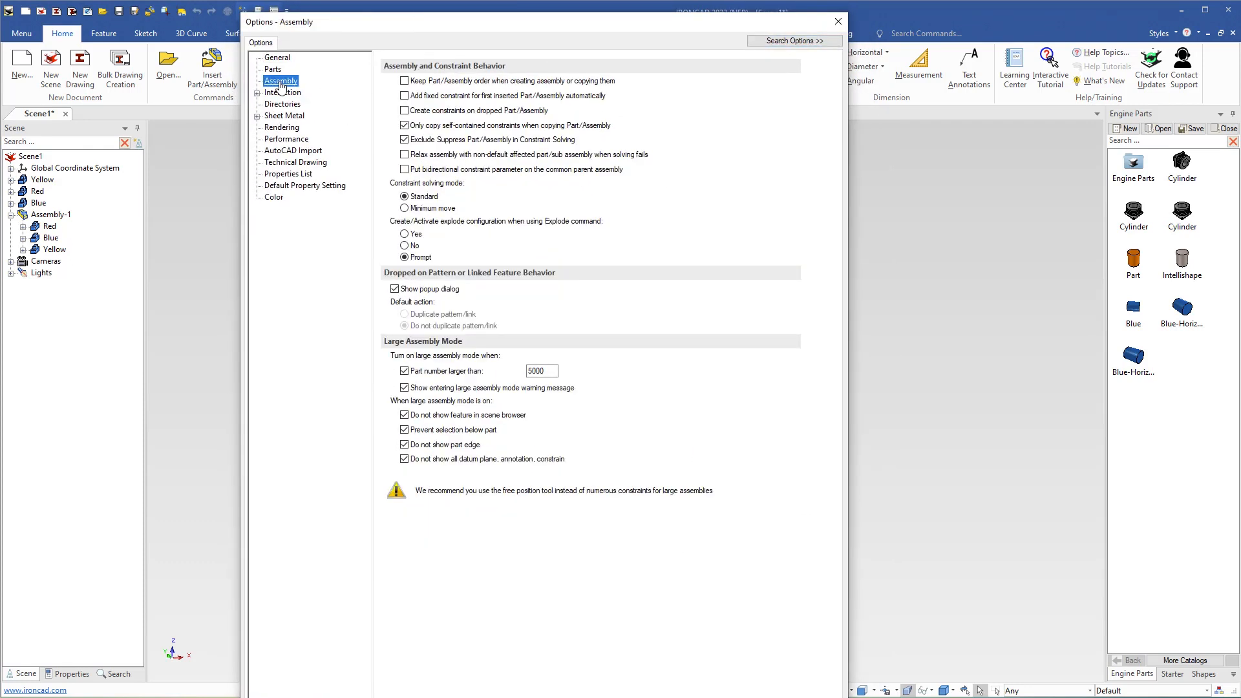
click(404, 81)
drag(598, 23, 549, 0)
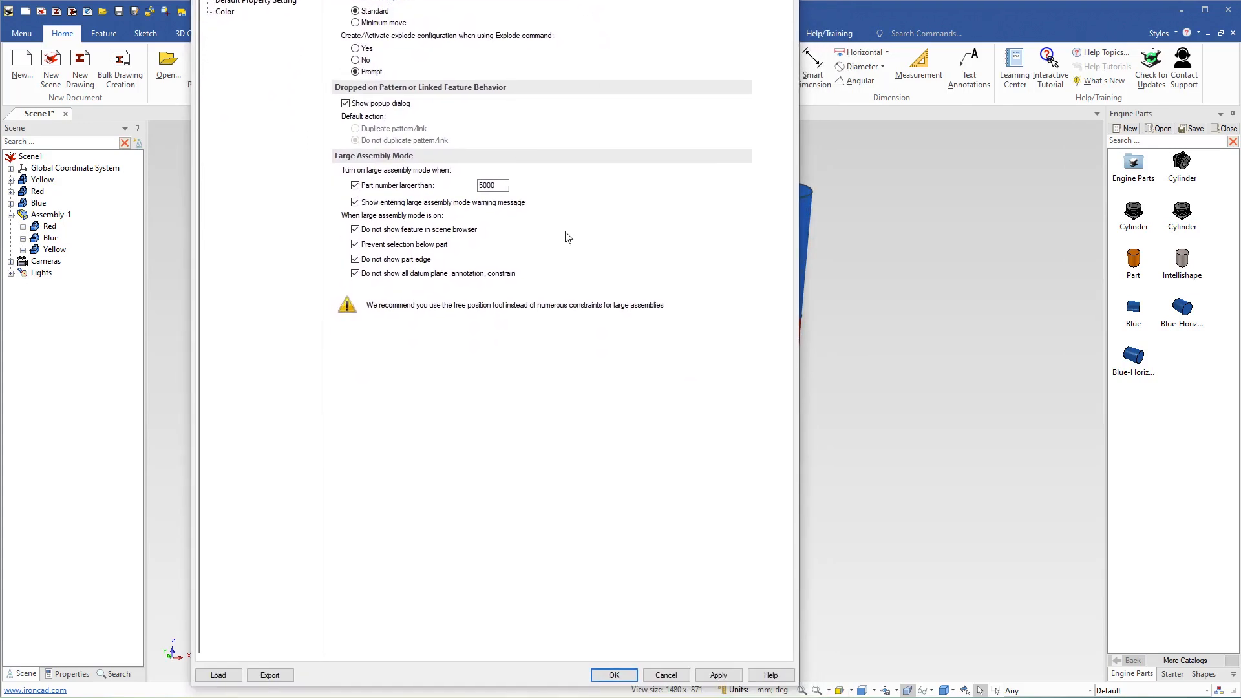
click(615, 676)
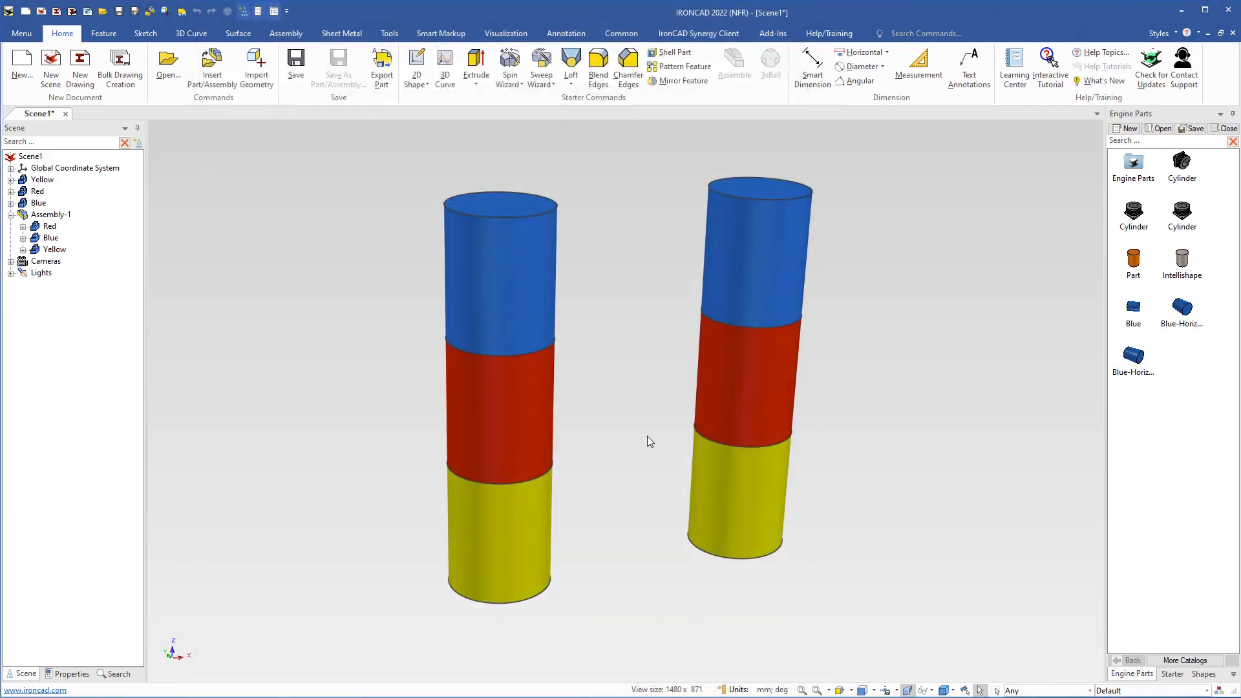
Step: Group the second stack's three cylinders into an assembly, selecting red first, followed by blue and yellow
middle_drag(630, 427, 521, 407)
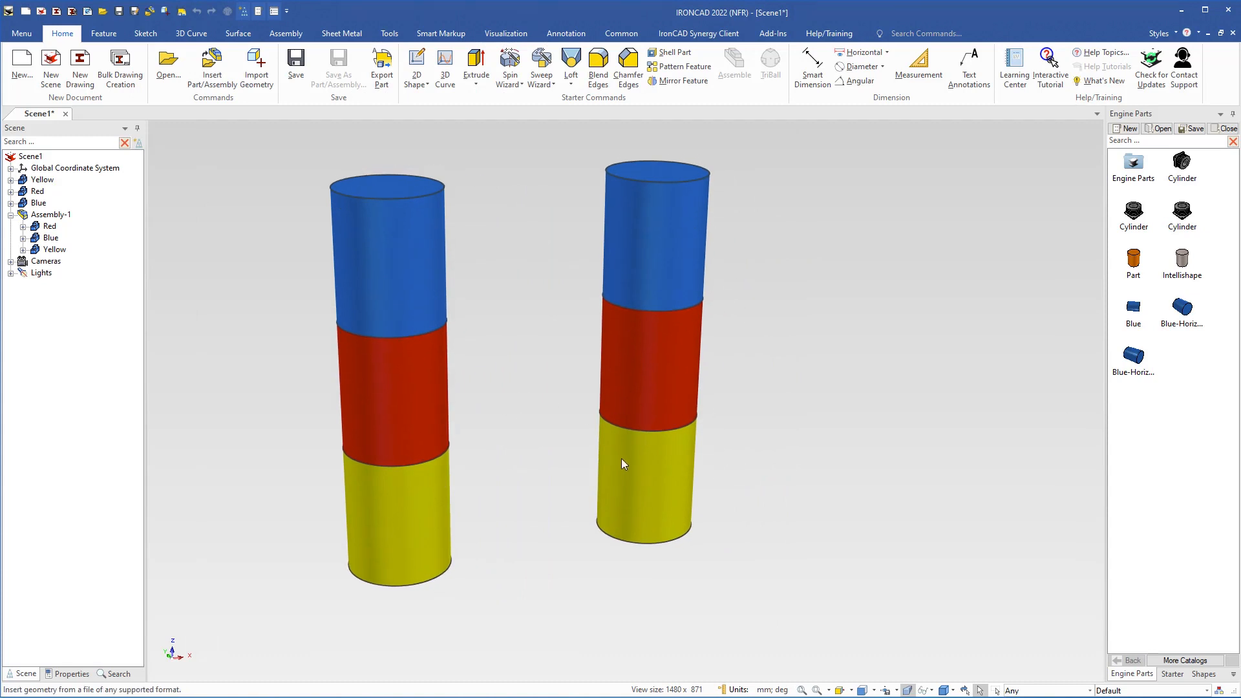
click(644, 368)
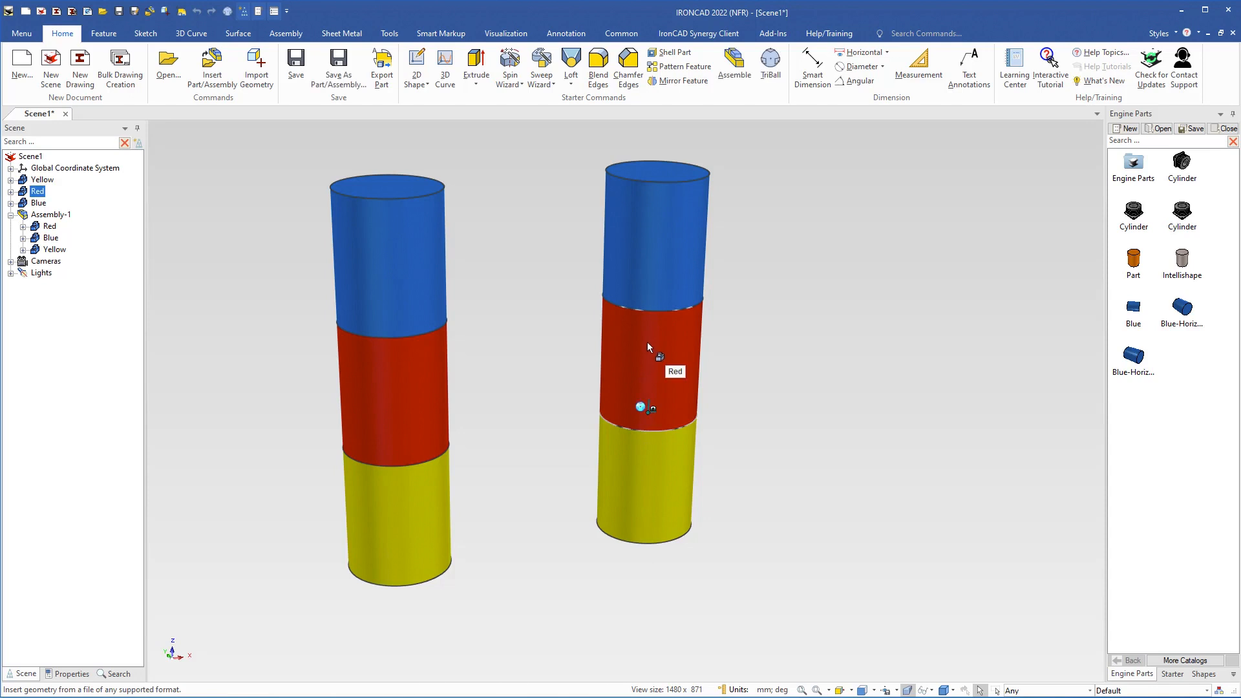
shift+click(650, 267)
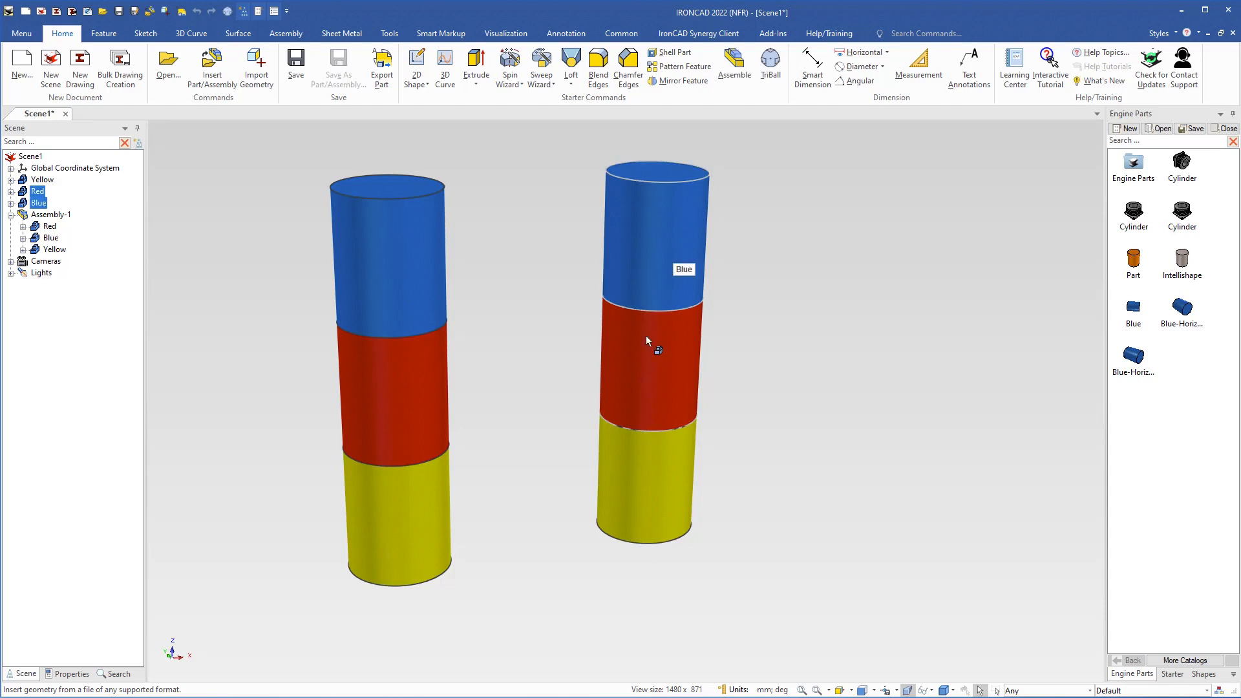
shift+click(647, 479)
right_click(640, 478)
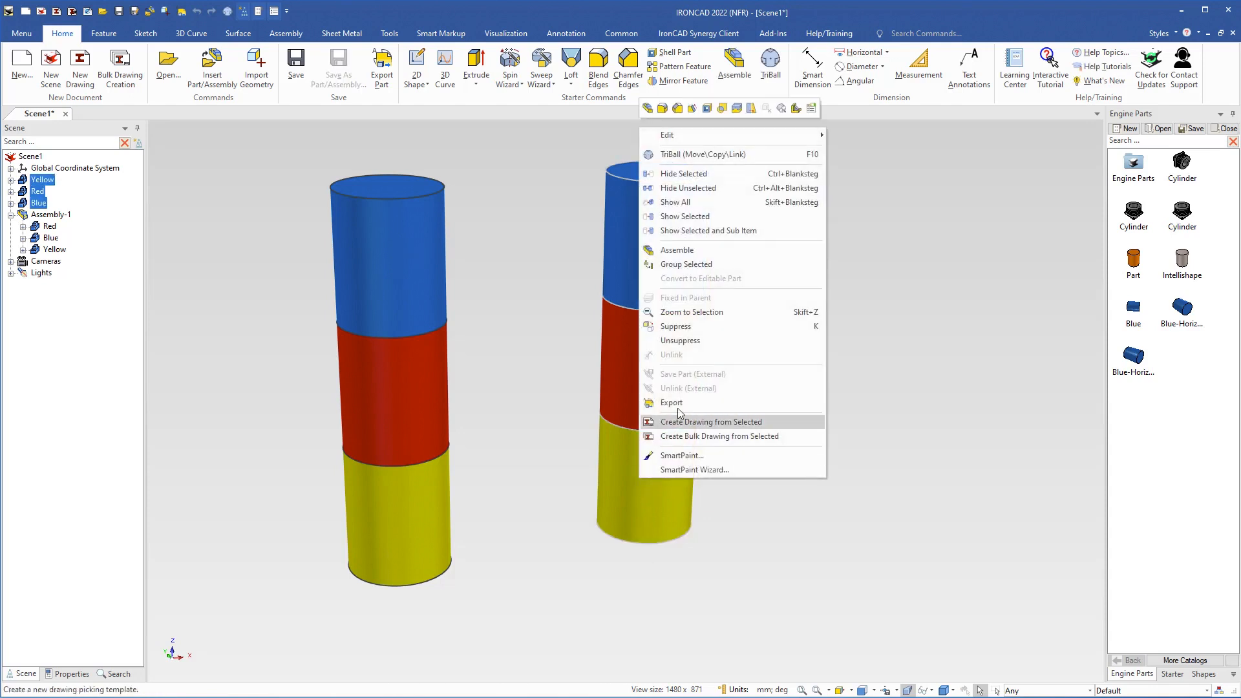
click(681, 251)
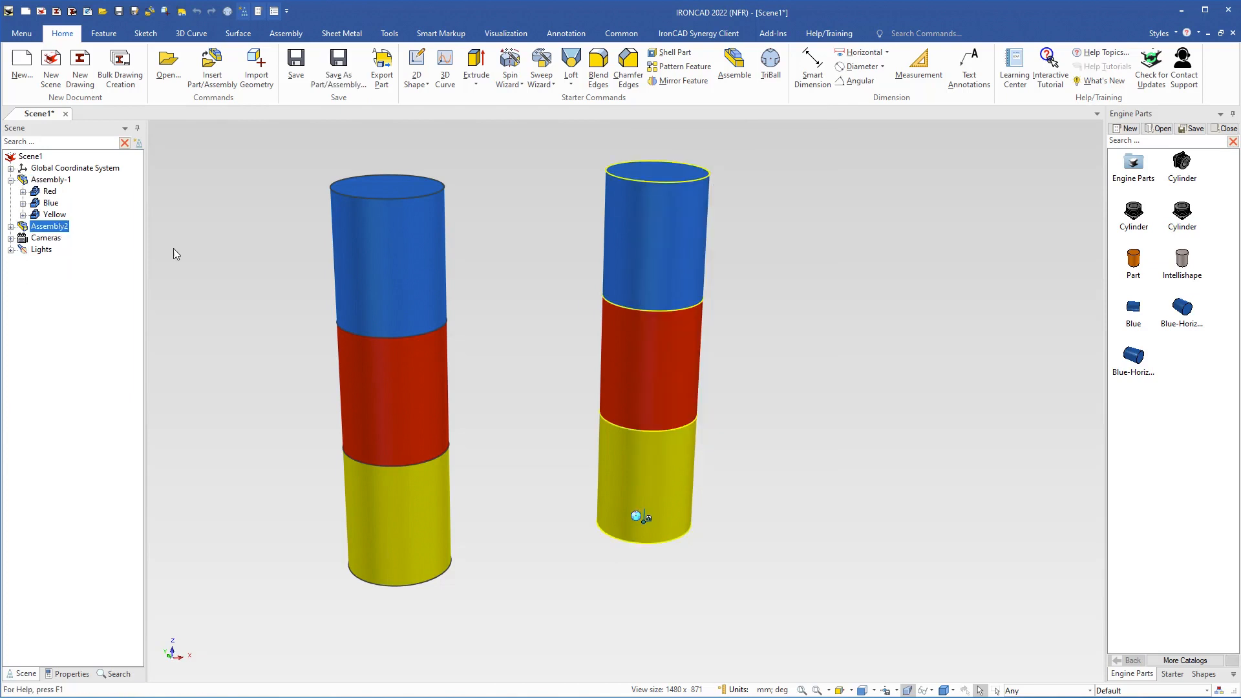
Step: Rename the second stack's assembly as Assembly-2
click(55, 227)
click(67, 227)
text(-)
key(Return)
Step: Expand Assembly-2 in the scene tree and check the order and anchors of its Yellow, Red and Blue parts
click(11, 227)
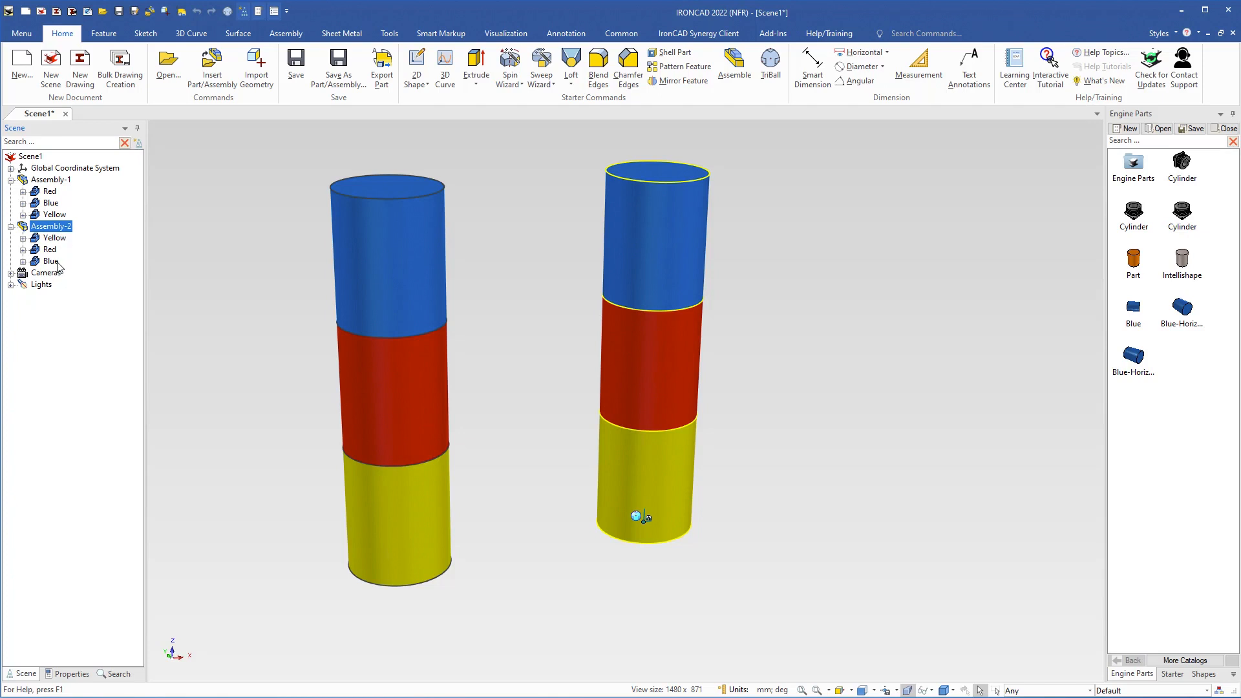
click(59, 237)
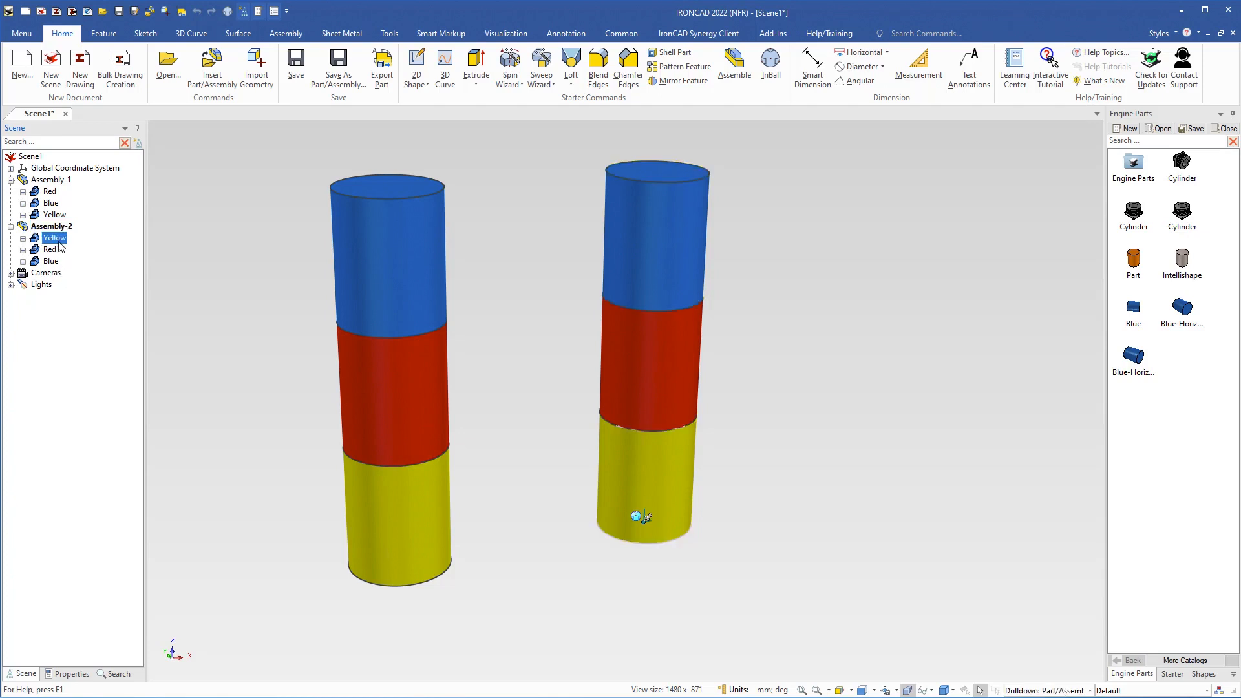
click(54, 250)
click(53, 262)
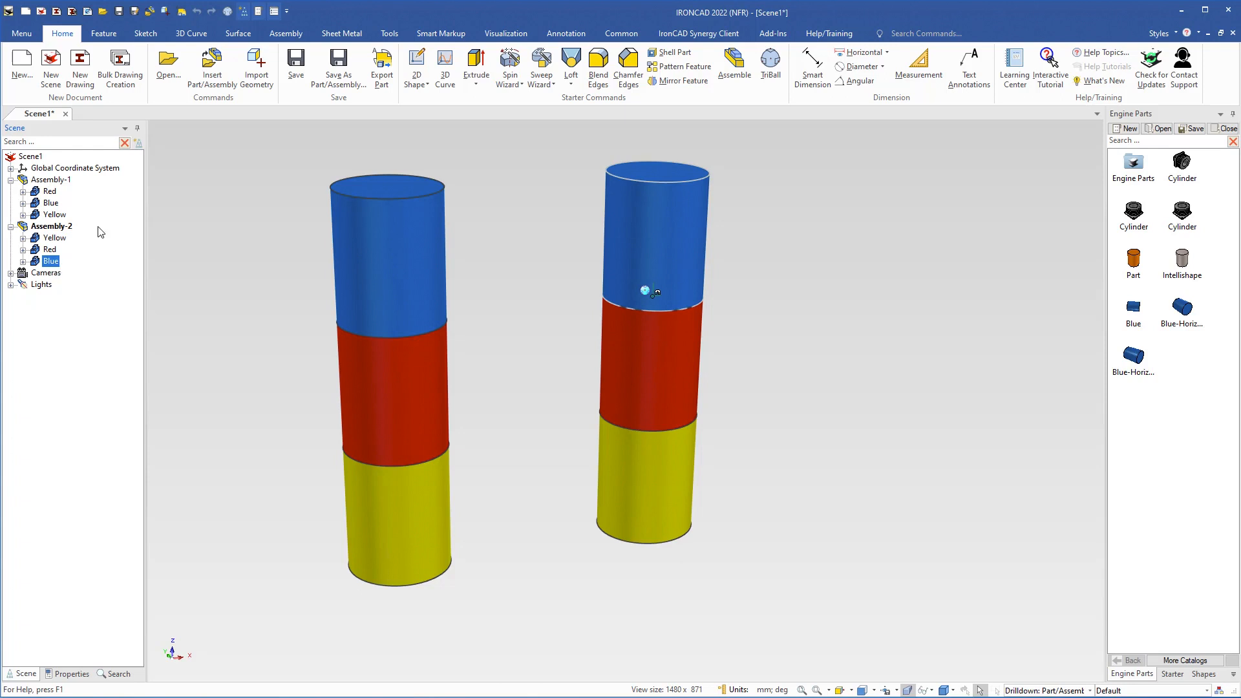
click(267, 304)
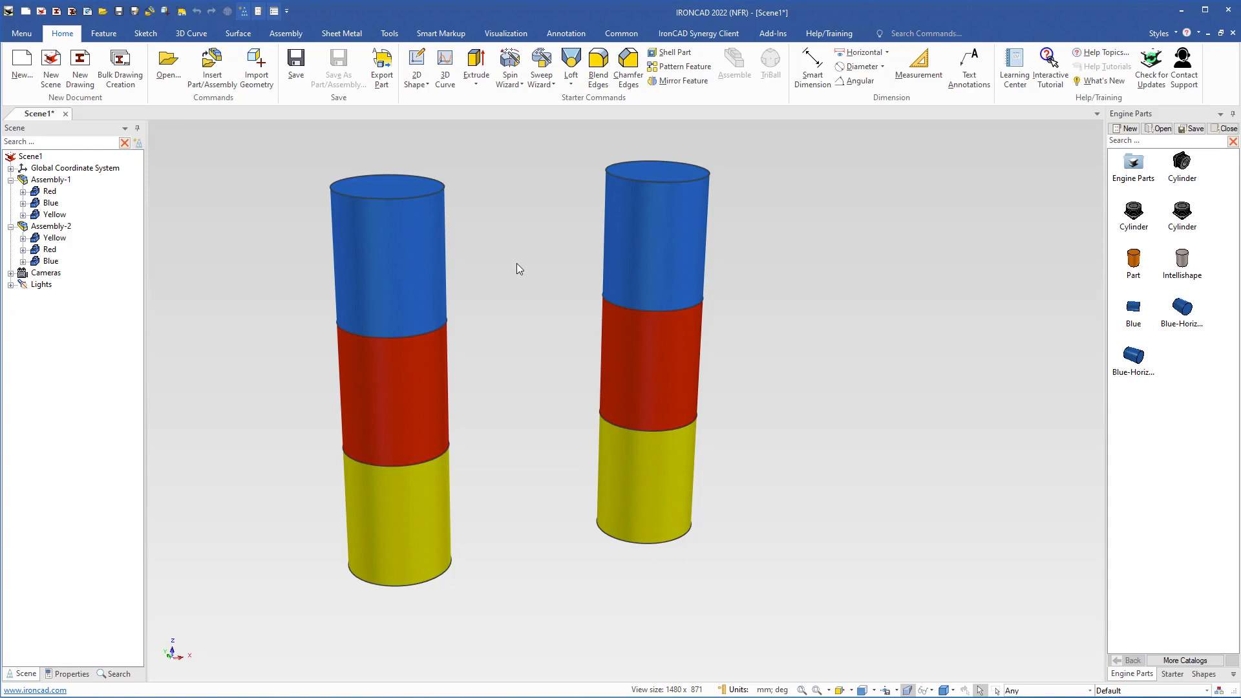
Step: Turn off the assembly option that keeps part/assembly order when creating an assembly or copying parts
click(274, 11)
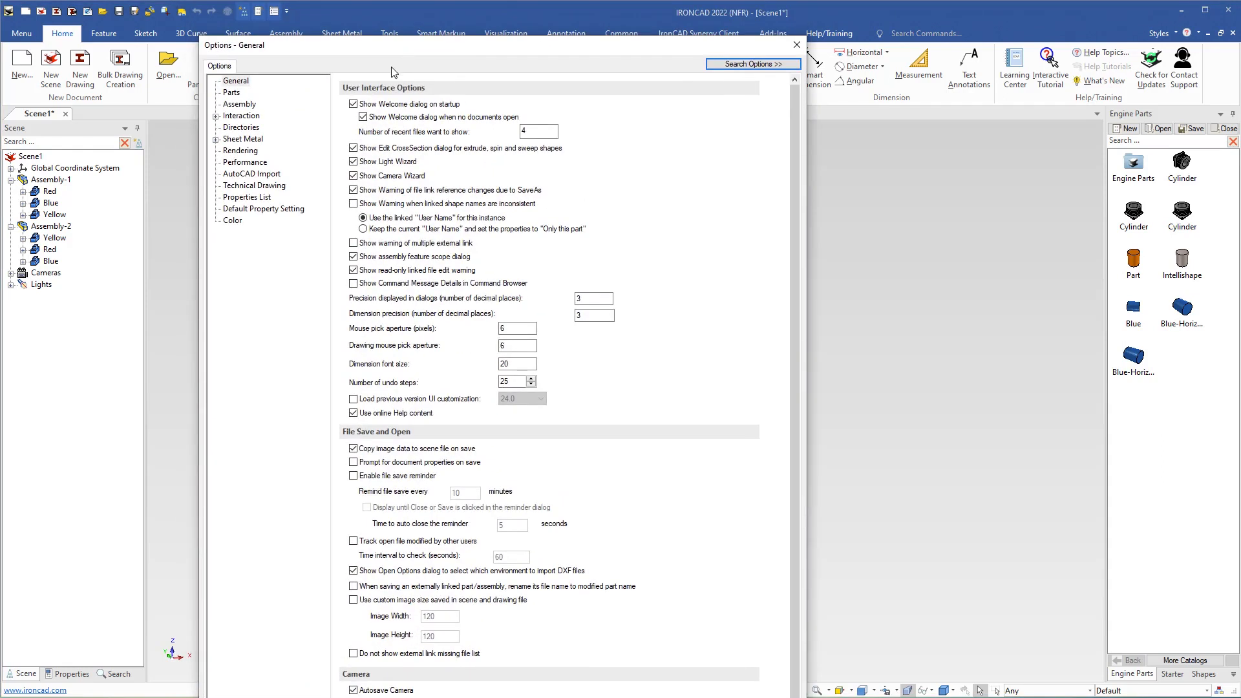
click(239, 104)
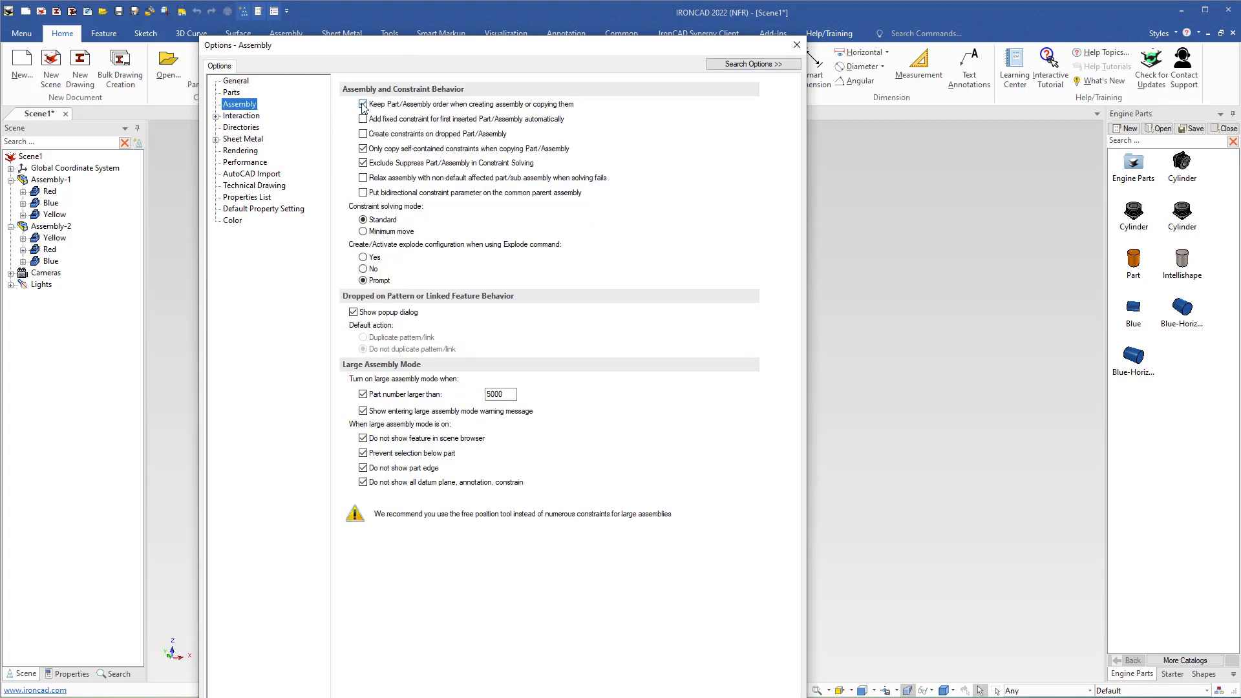
click(363, 106)
drag(411, 47, 420, 0)
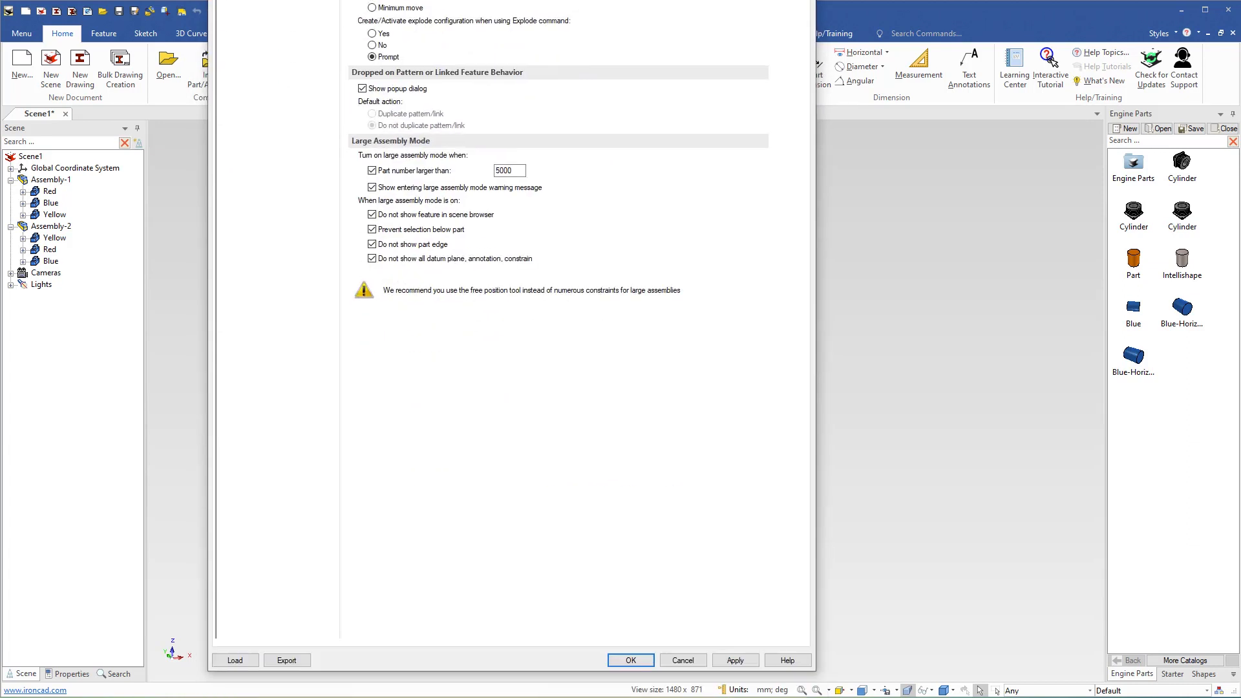
click(631, 660)
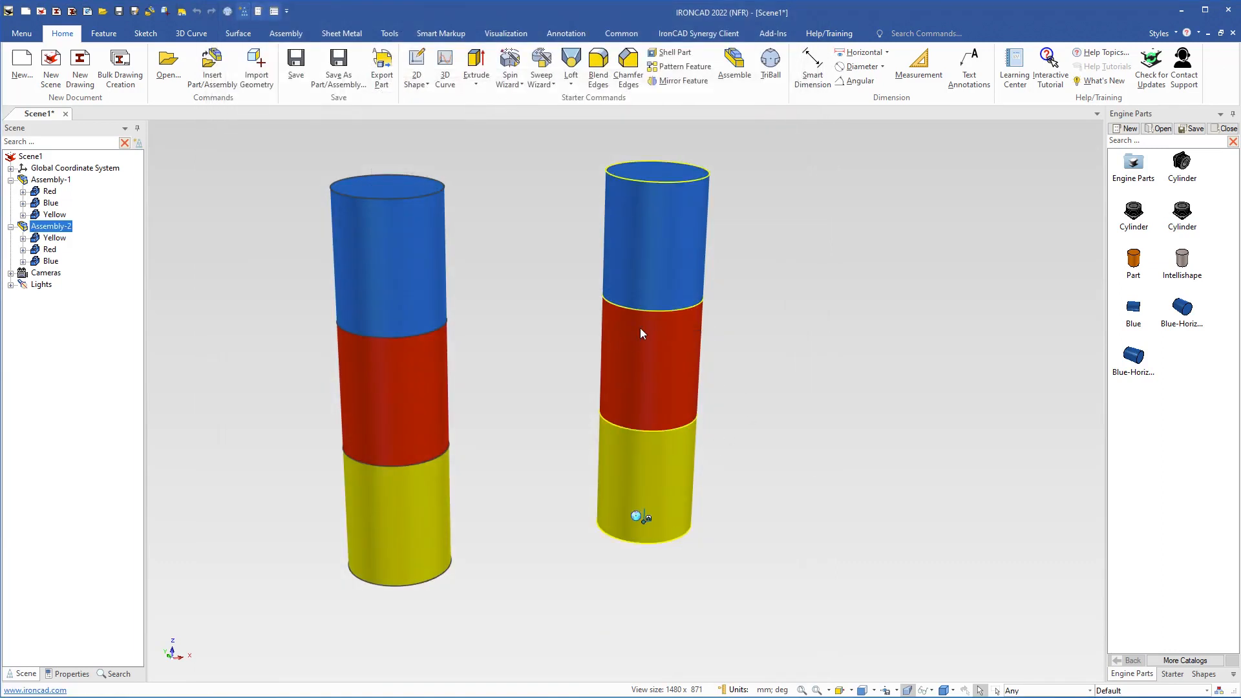
Step: Delete Assembly-2 from the scene and fit the remaining stack in the view
key(Delete)
key(F8)
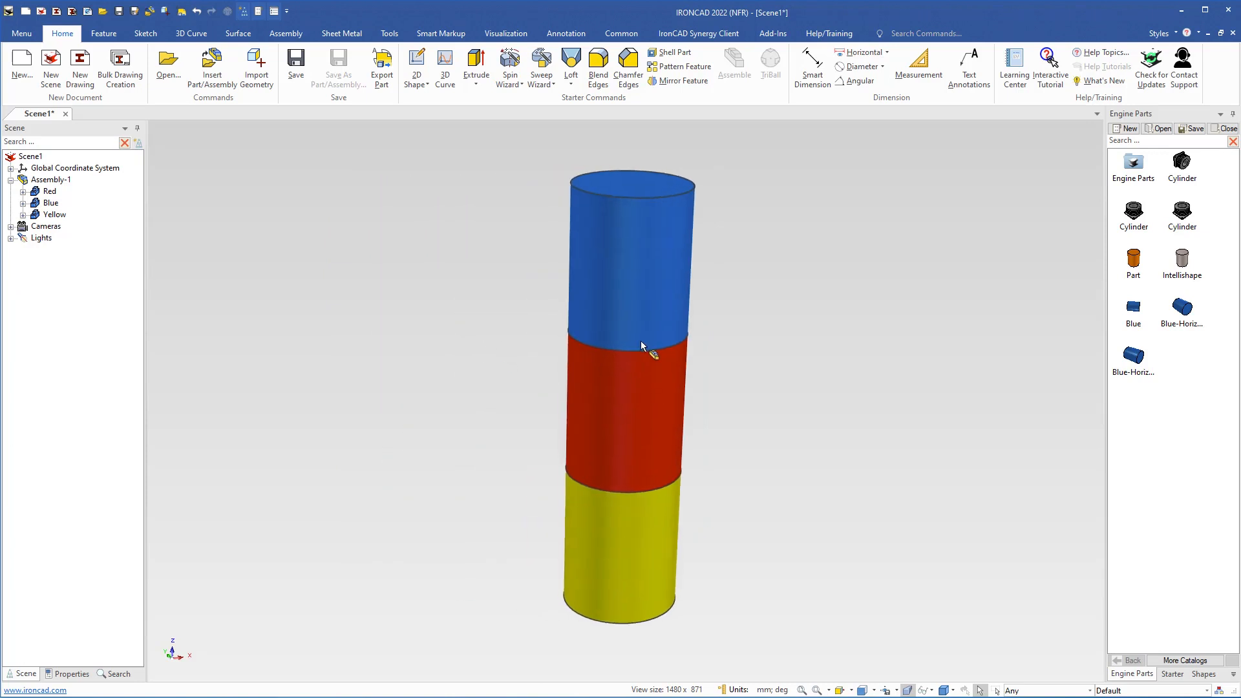
Step: Copy Assembly-1's user name into its description and set its part number to 123
click(639, 374)
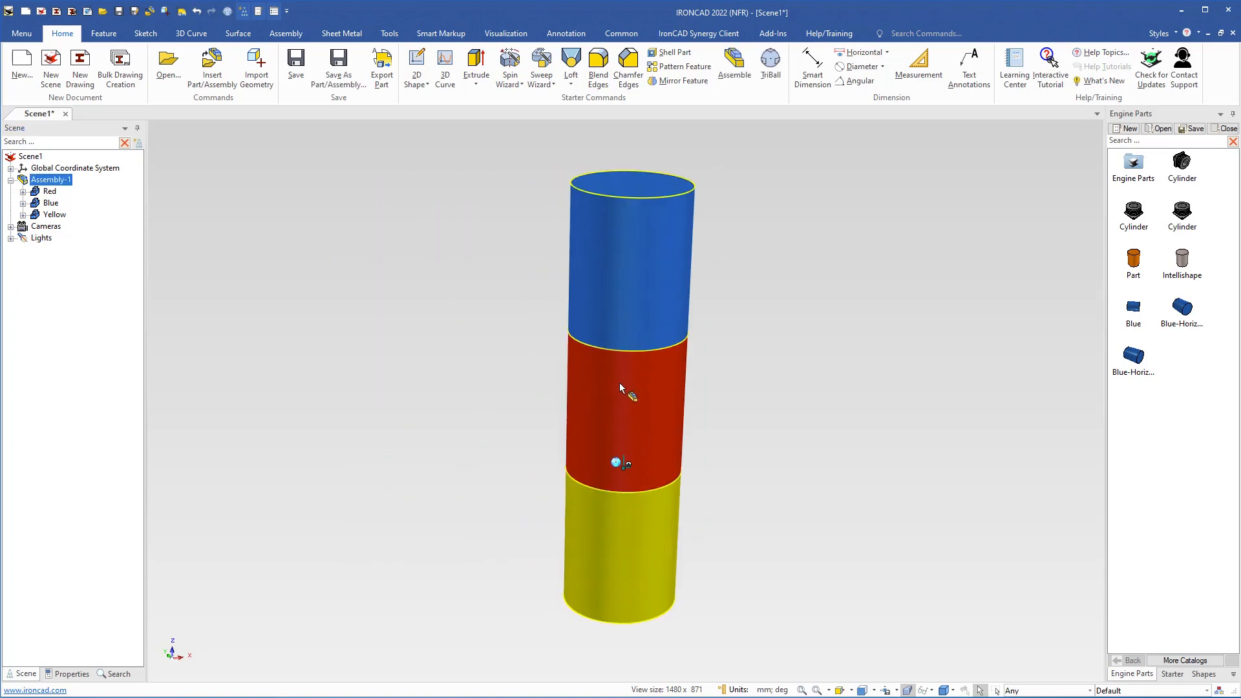
click(67, 673)
key(ctrl+c)
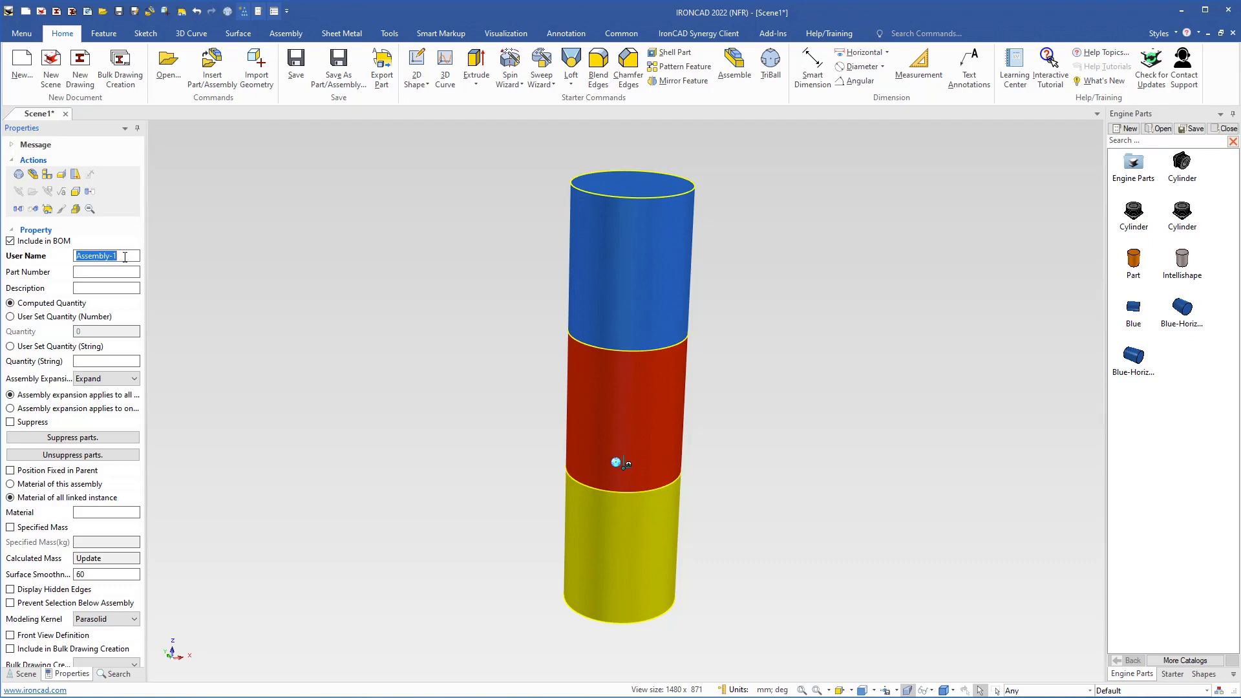
click(86, 288)
key(ctrl+v)
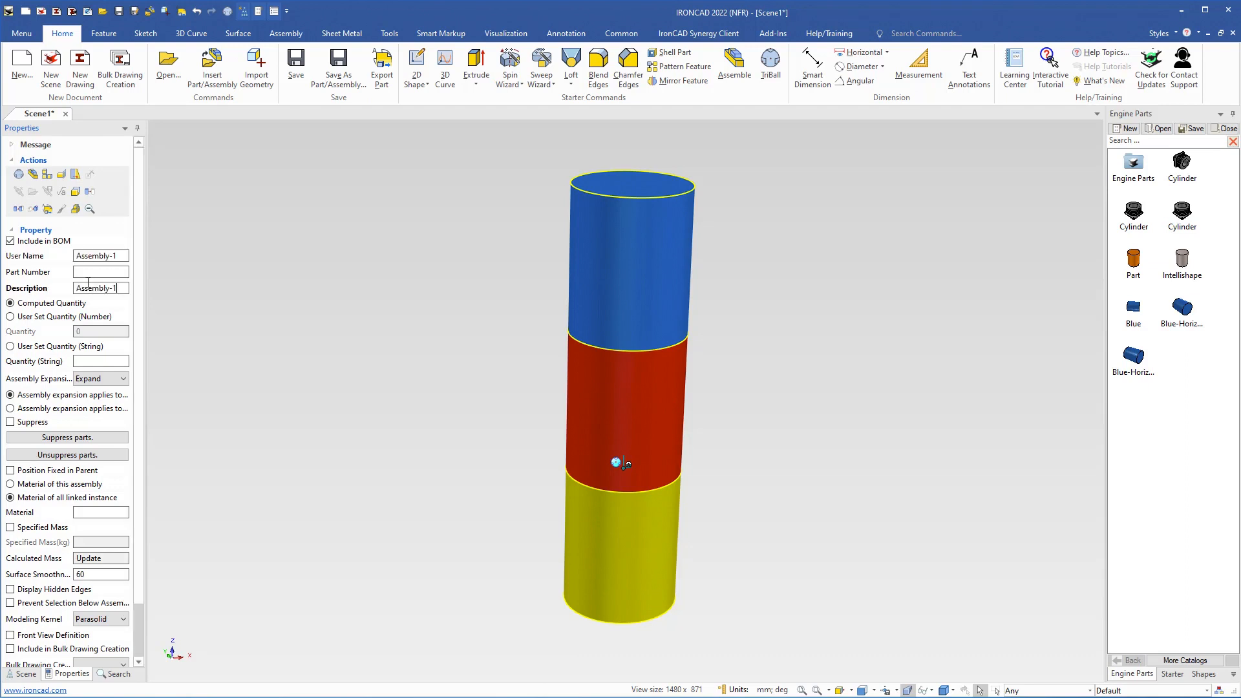
click(84, 271)
text(123)
click(351, 261)
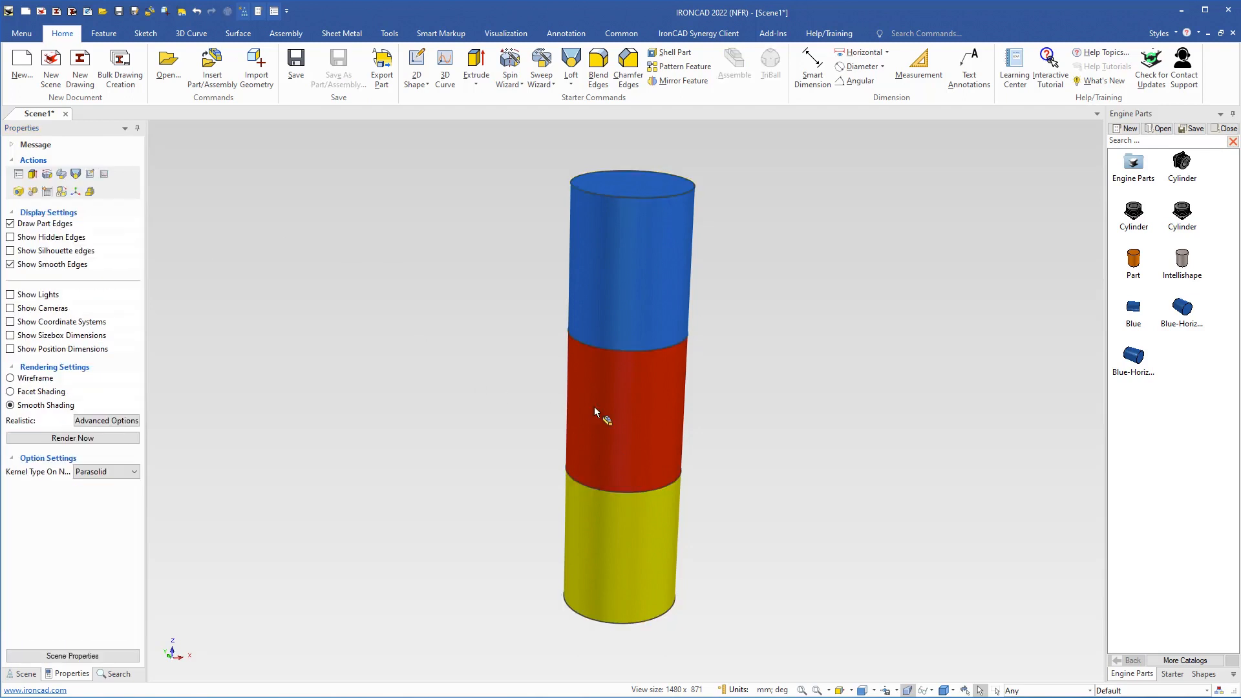
Step: Add Assembly-1 from the scene to the Engine Parts catalog
click(621, 413)
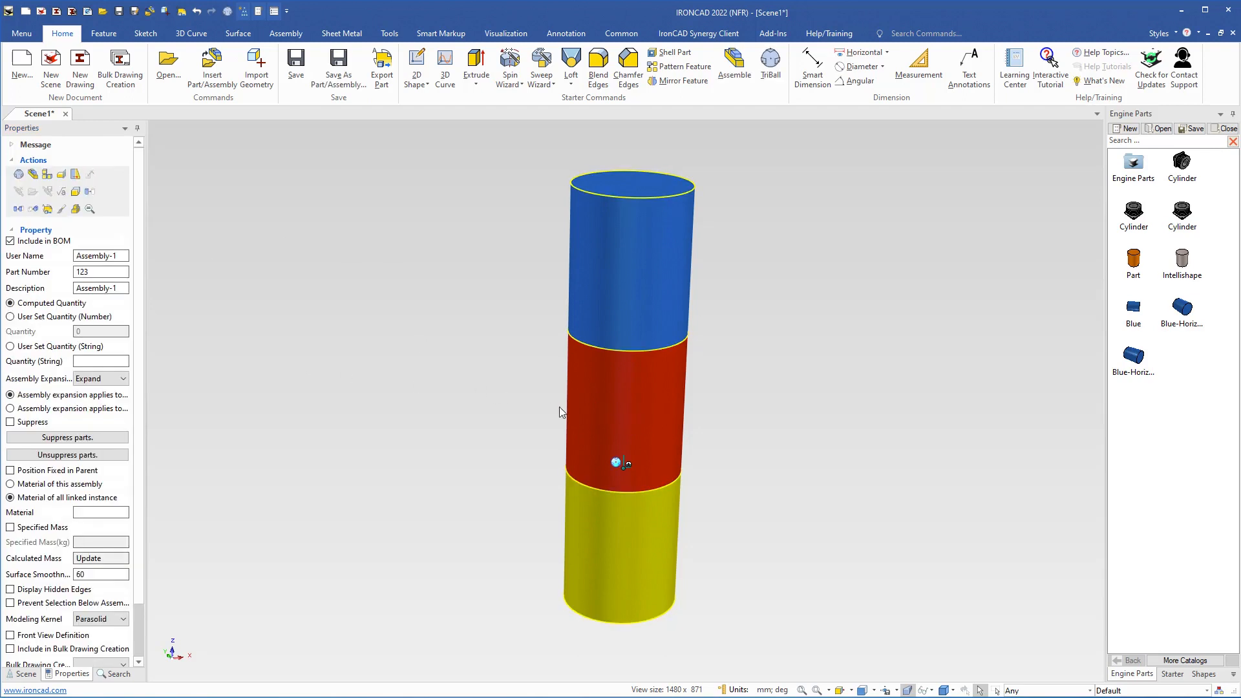
drag(611, 408, 1194, 381)
click(750, 380)
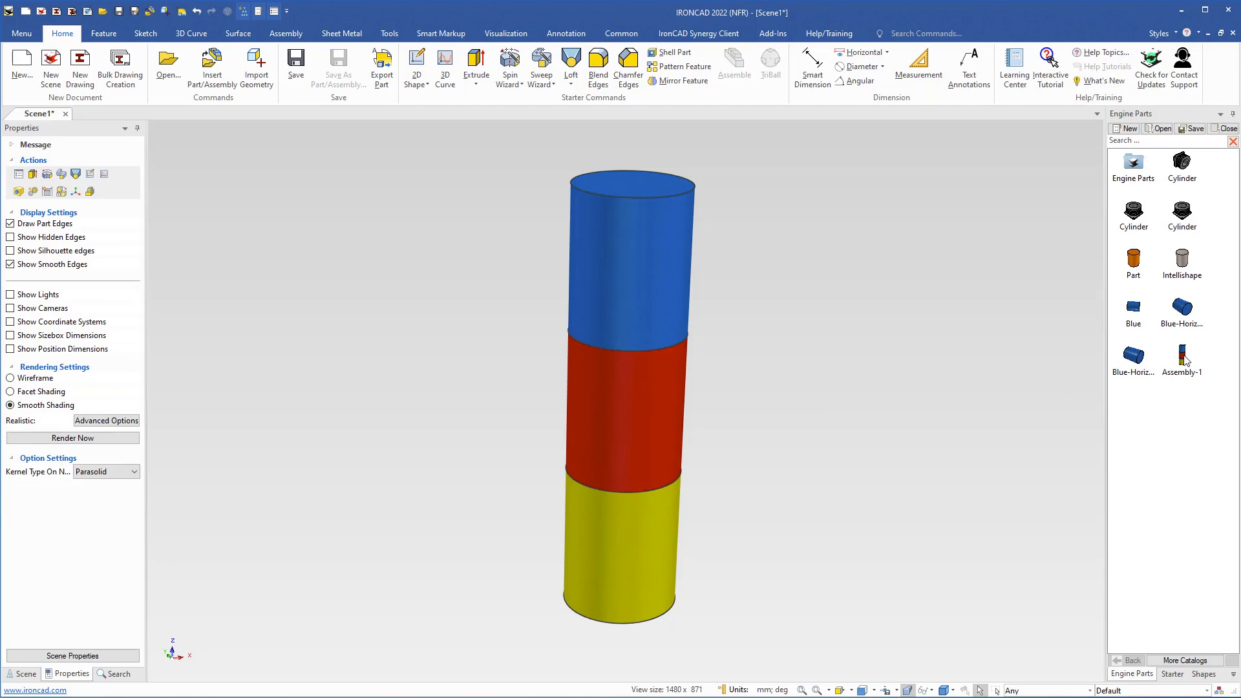
Step: Insert Assembly-1 from the catalog beside the original stack and compare the properties and anchors of both assemblies
drag(1187, 357, 890, 478)
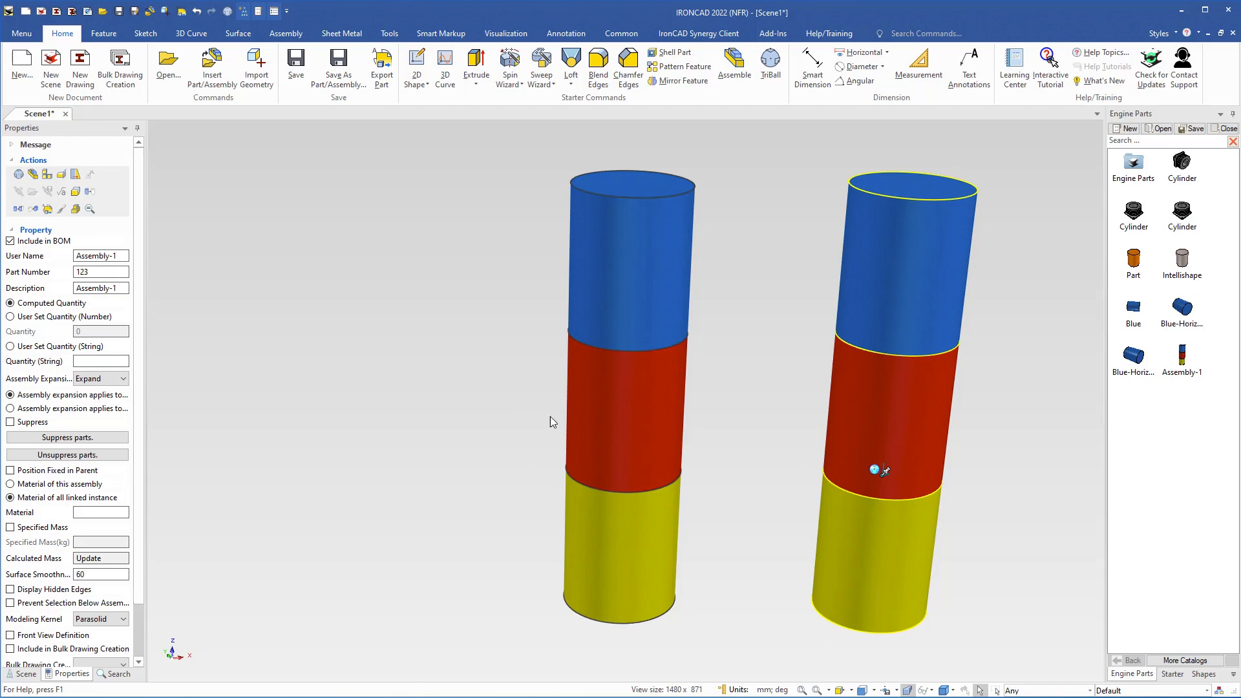
click(605, 412)
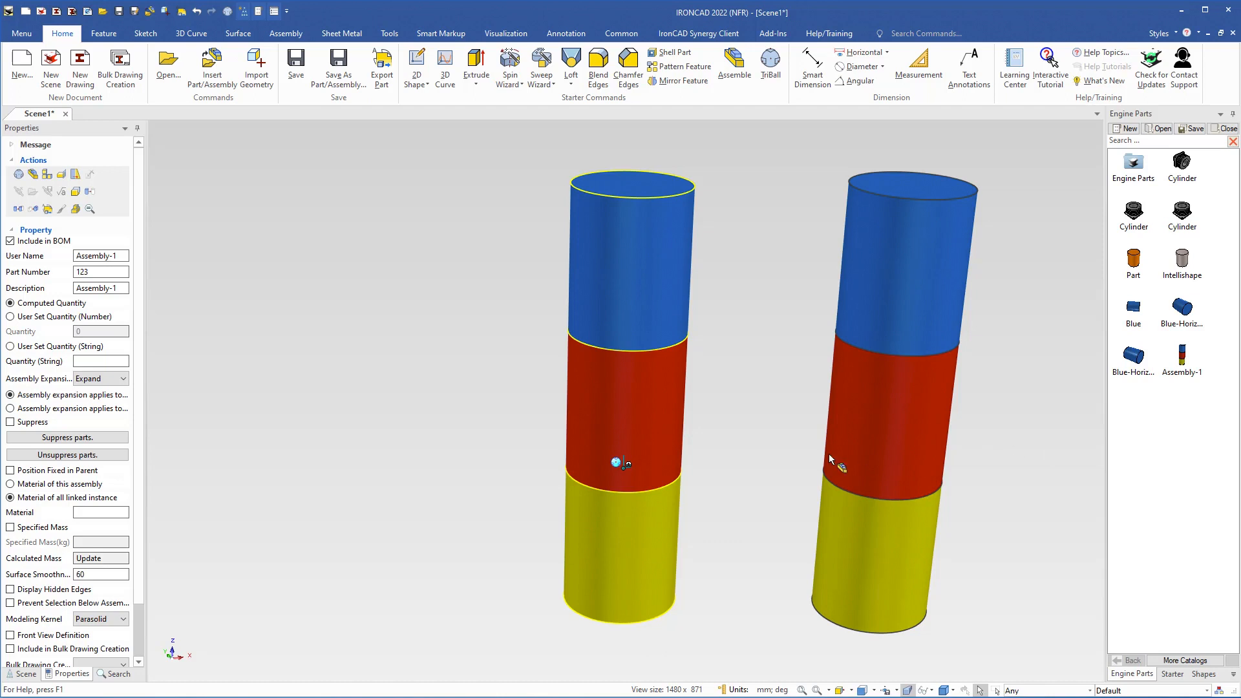
click(779, 391)
click(856, 403)
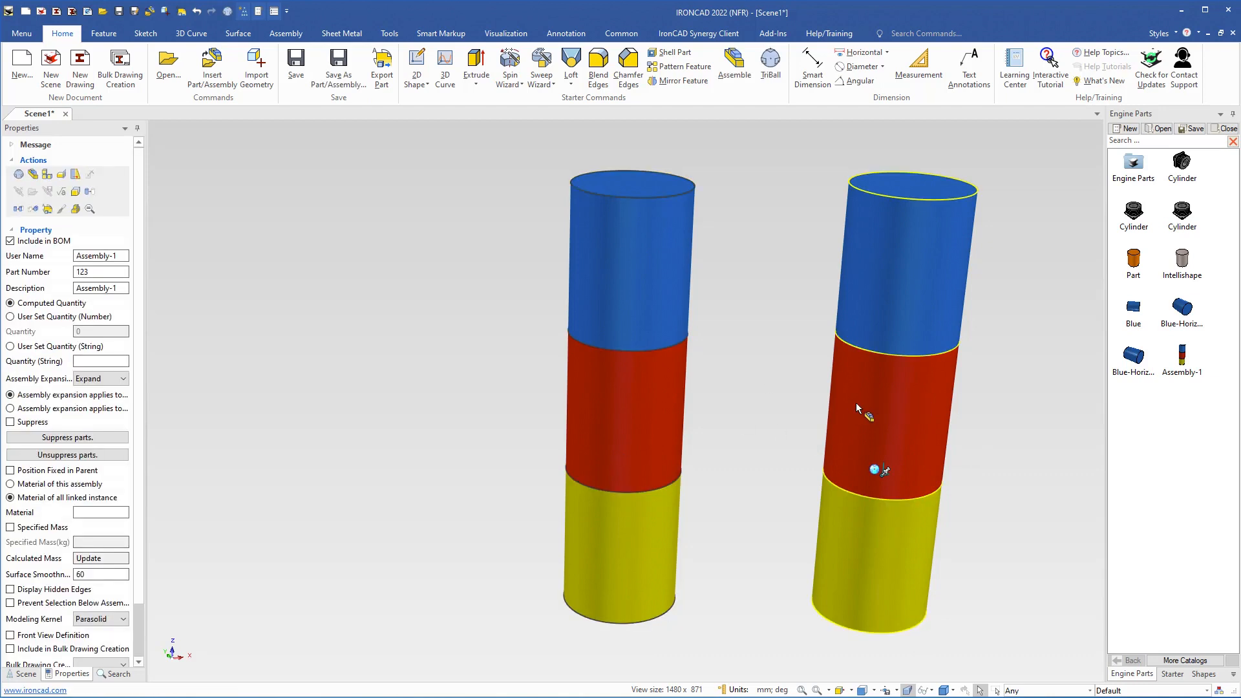
Step: Delete the inserted copy and insert Assembly-1 from the catalog again while the original assembly is selected
key(Delete)
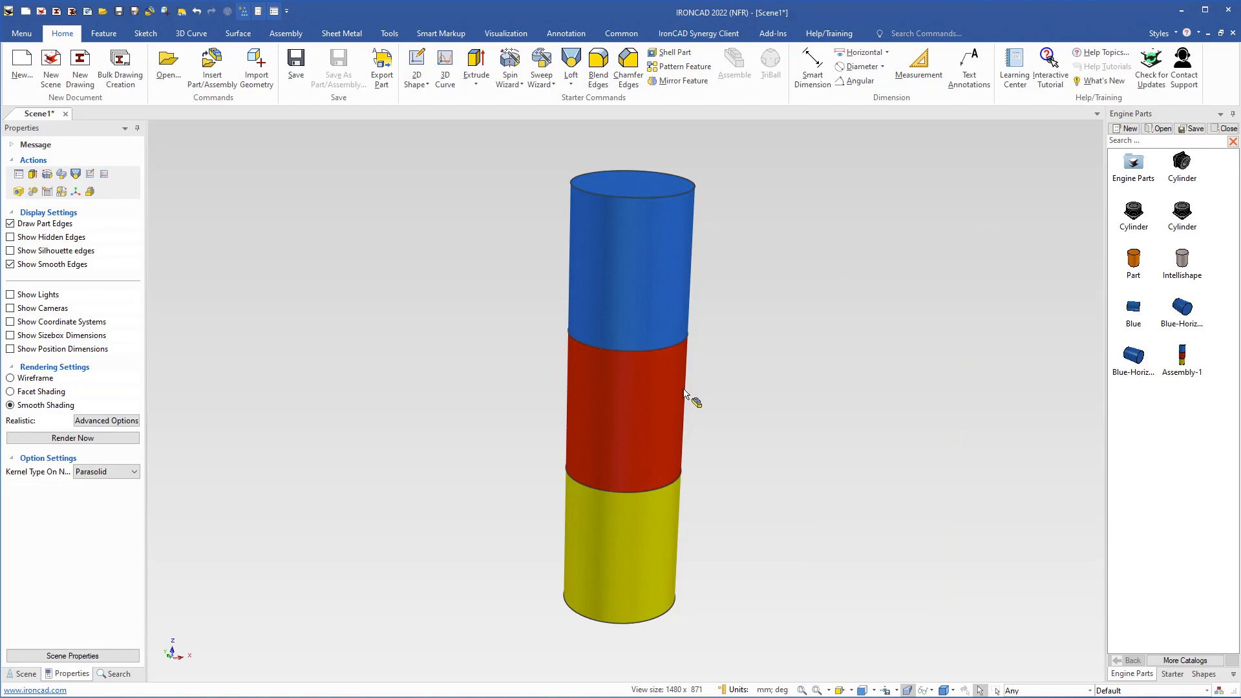
click(641, 398)
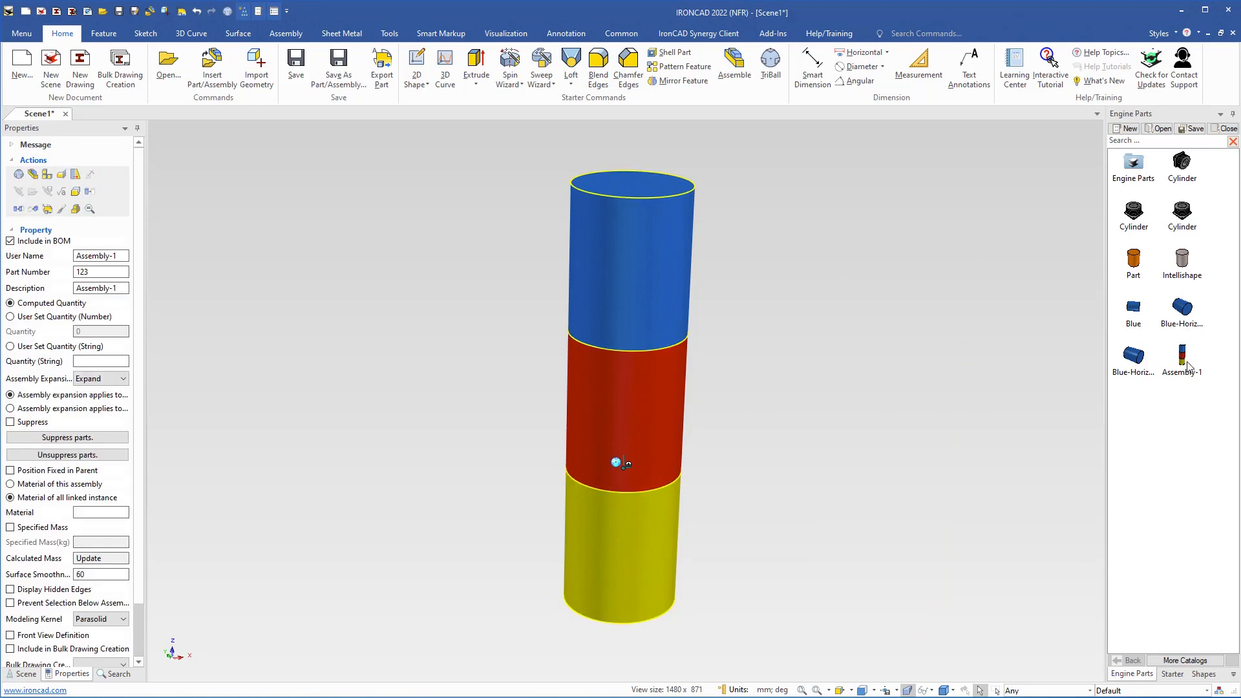
drag(1182, 364, 871, 496)
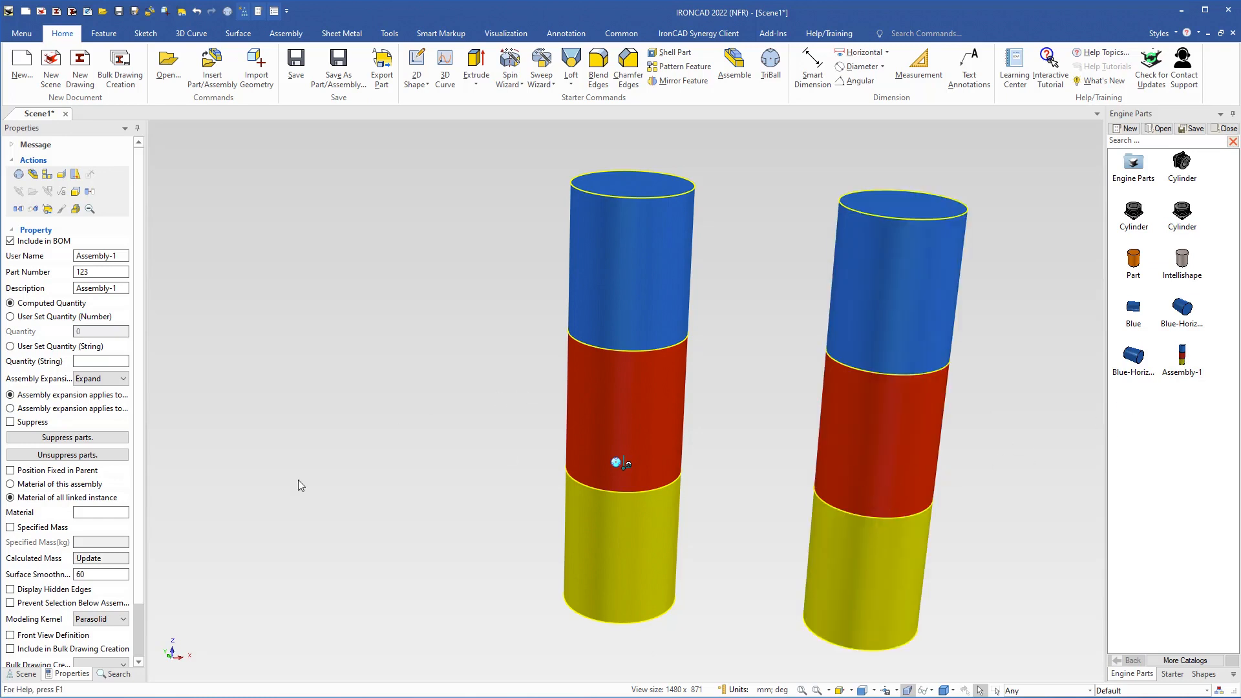
Step: Inspect Assembly-1's structure in the scene tree and select the nested Assembly-1 to see which stack it represents
click(24, 674)
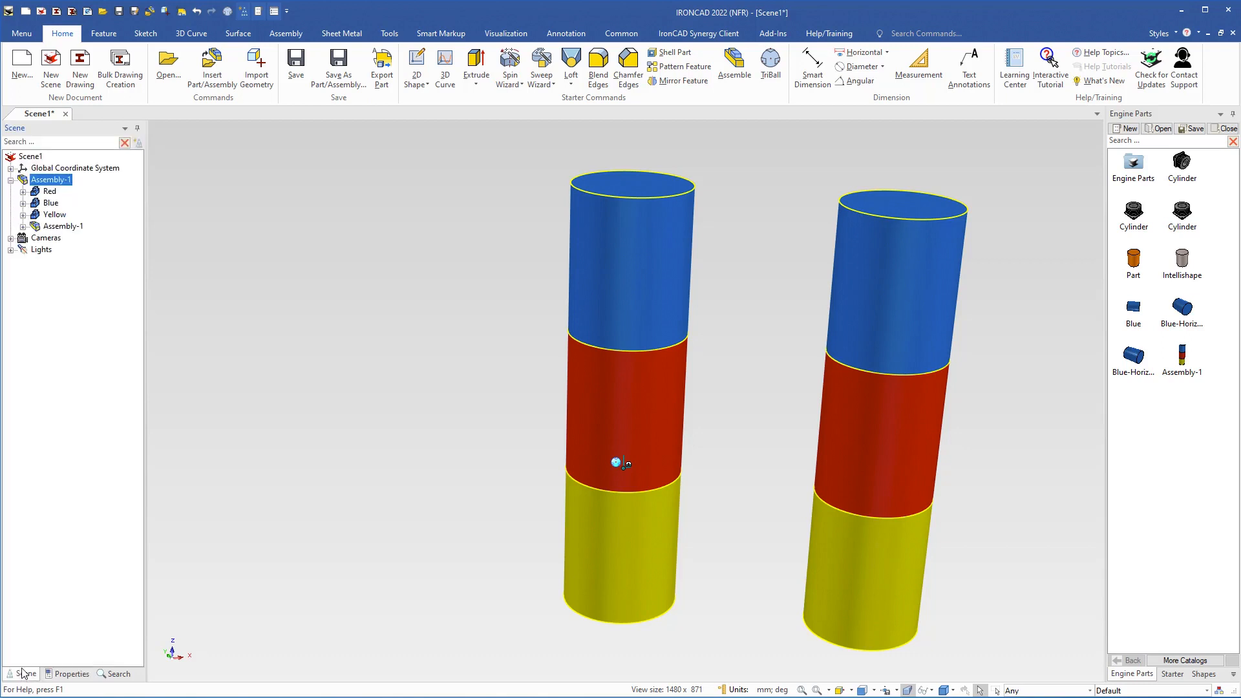
click(11, 180)
click(332, 313)
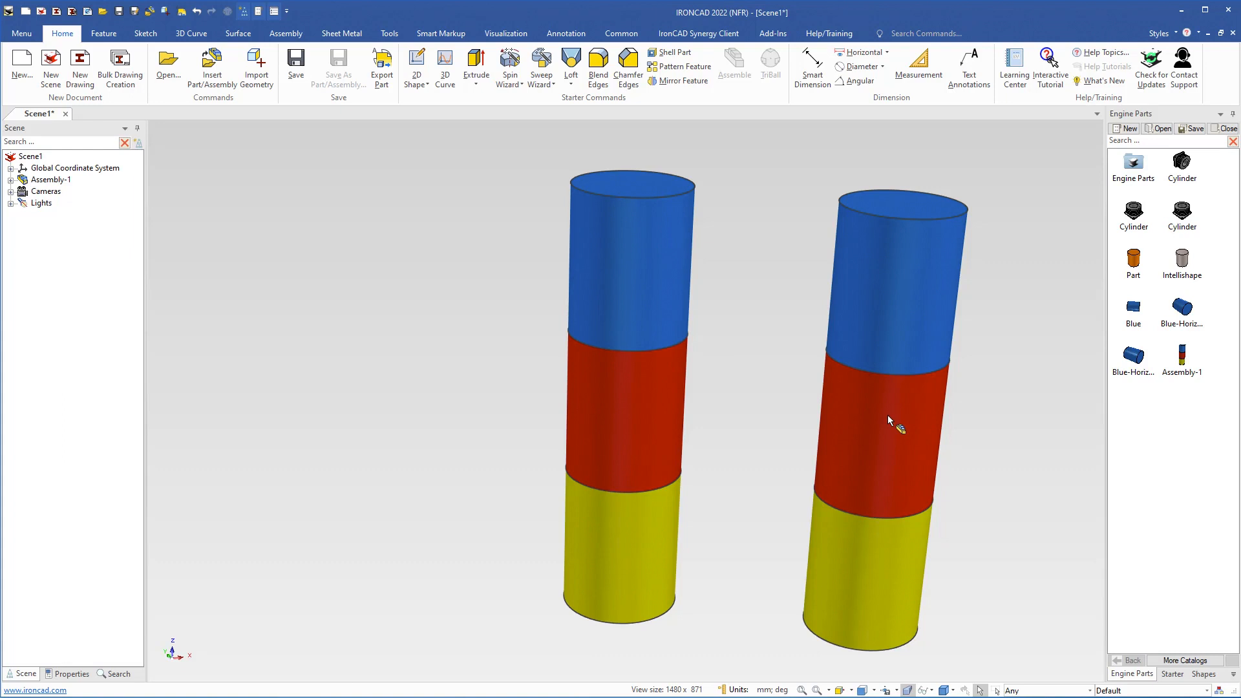
click(662, 384)
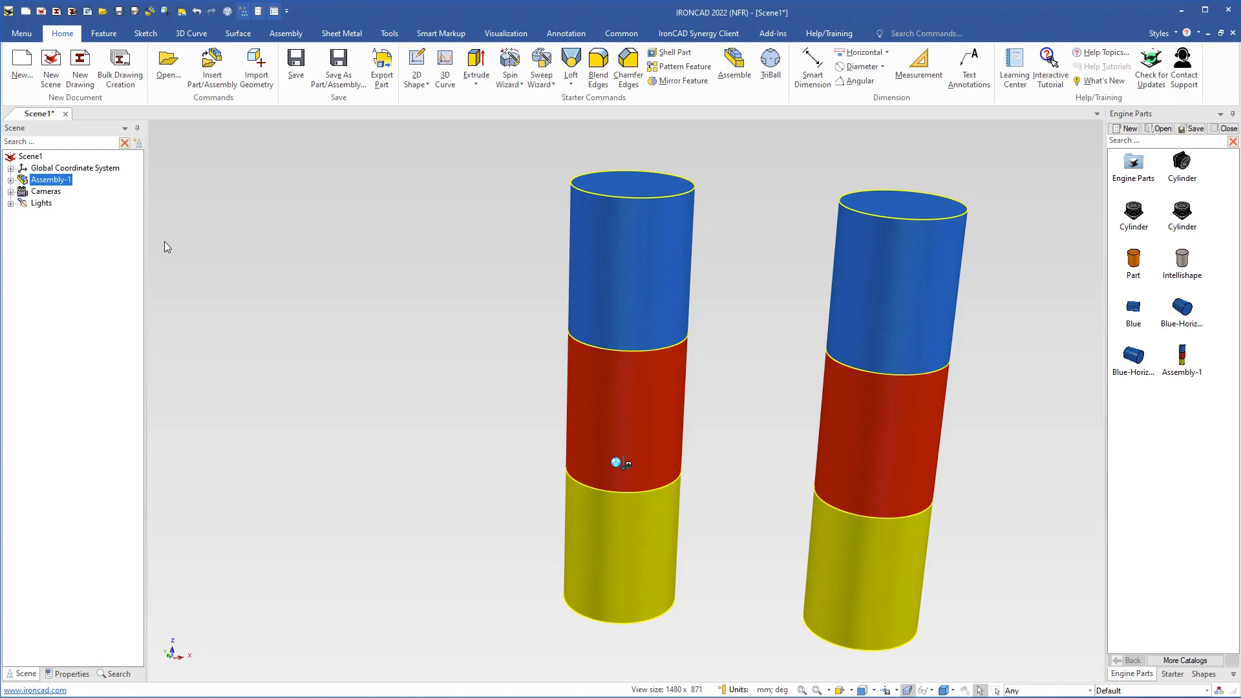
click(11, 180)
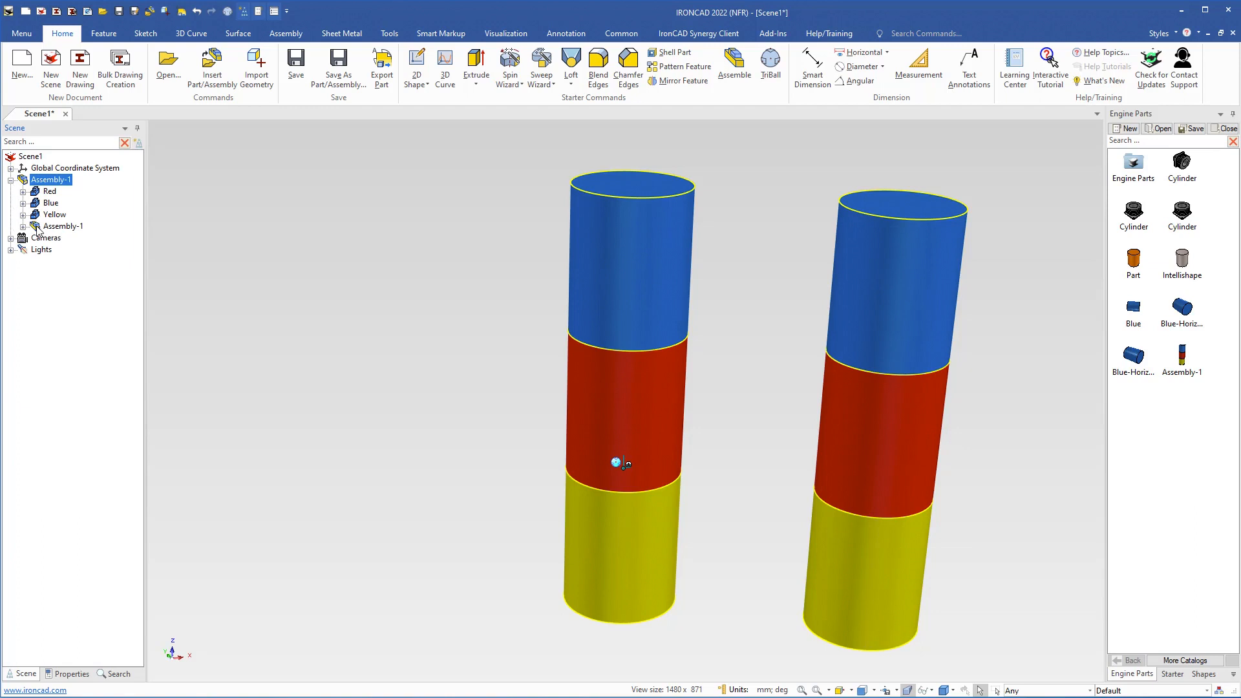
click(870, 488)
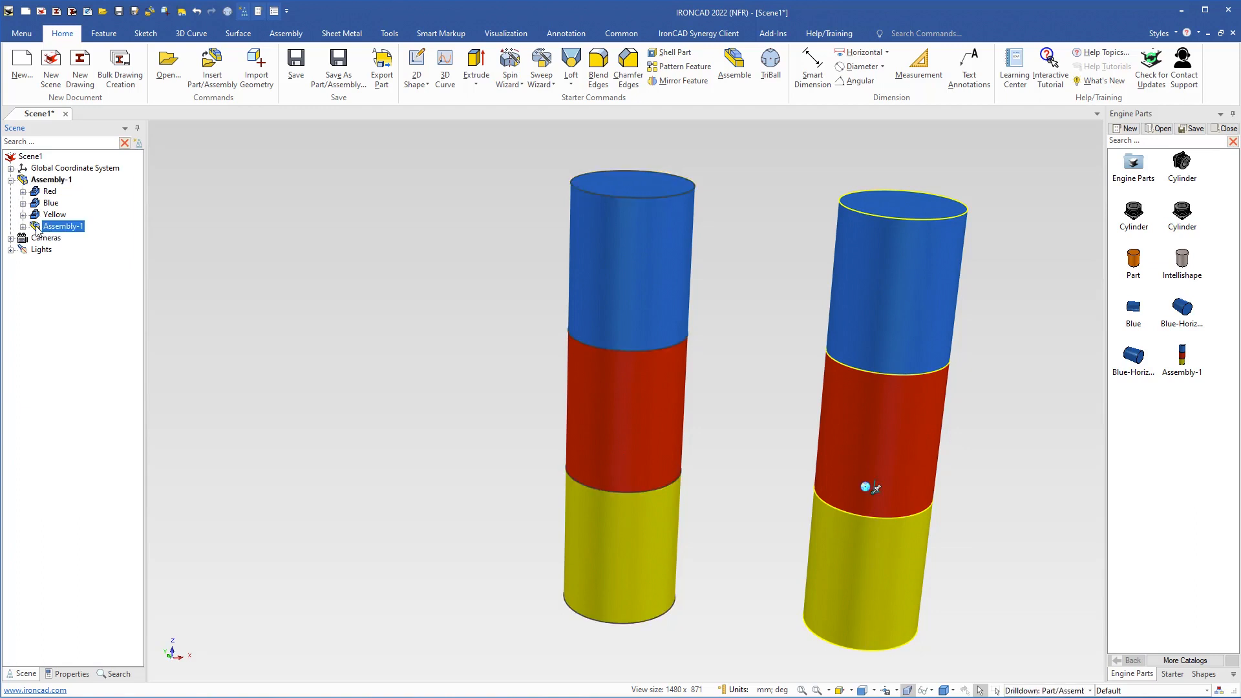
Step: Select the original Assembly-1 stack and insert the Blue cylinder from the catalog into empty space beside it
click(447, 321)
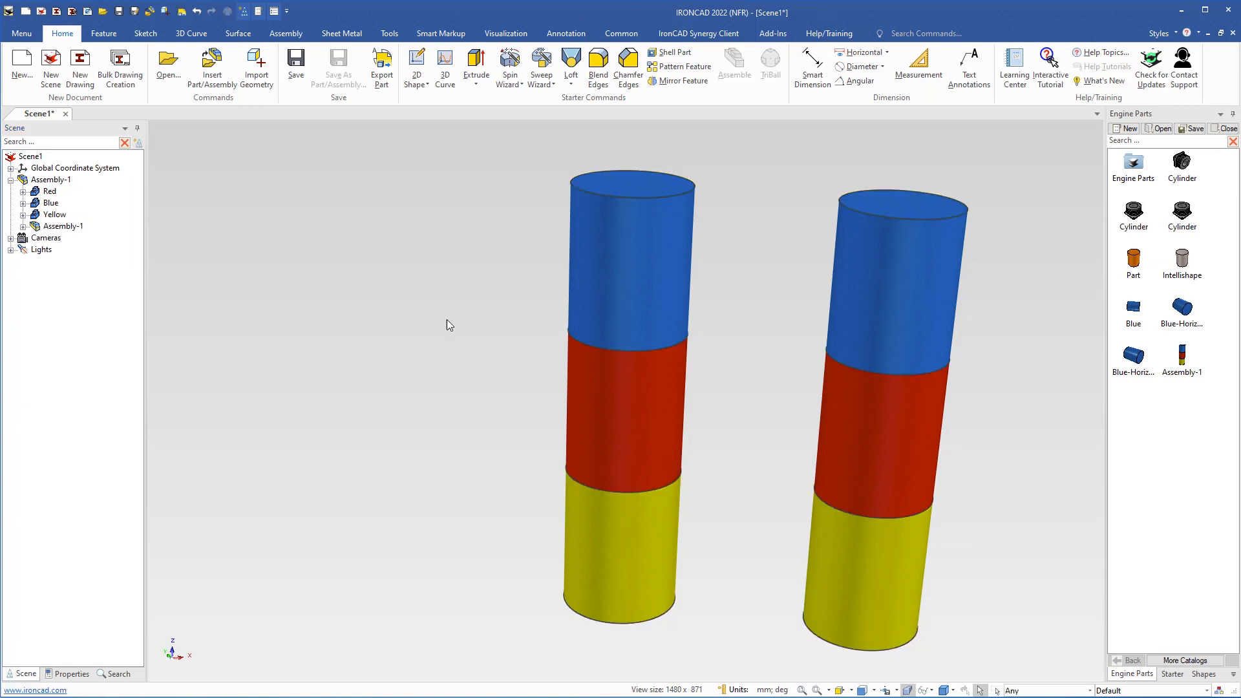
click(608, 321)
drag(1133, 311, 412, 372)
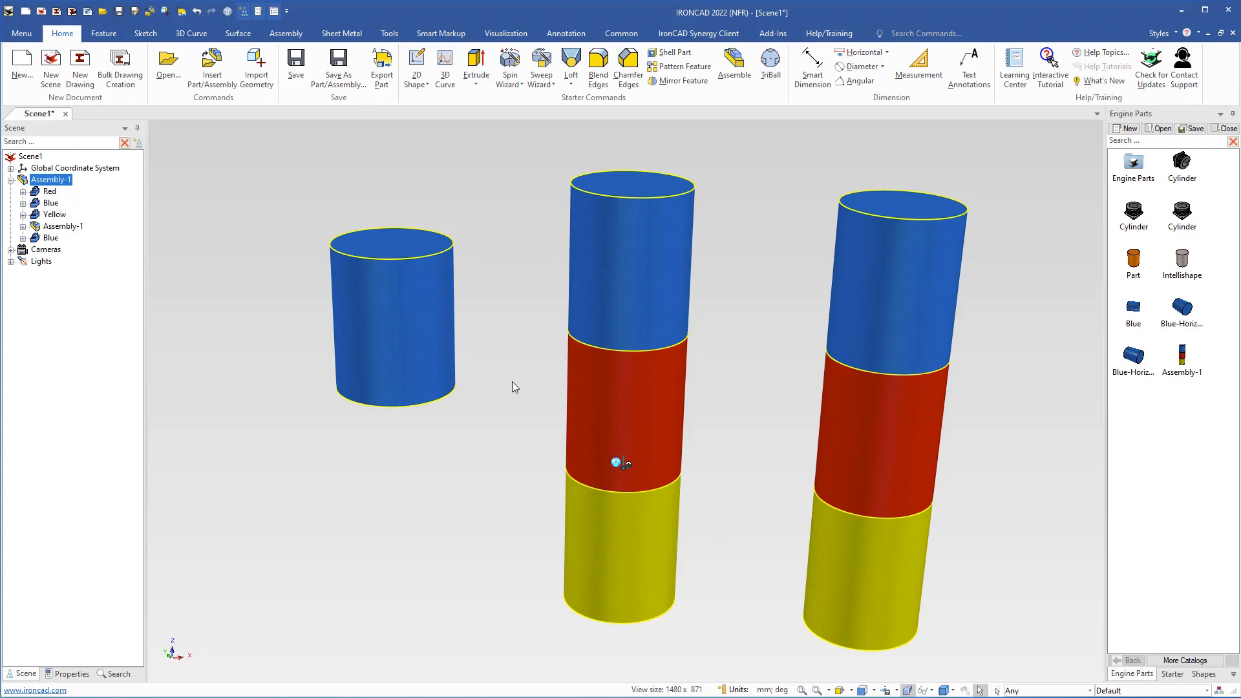
Step: Move the newly inserted Blue part and the nested Assembly-1 out of the parent assembly to the scene's top level
click(37, 240)
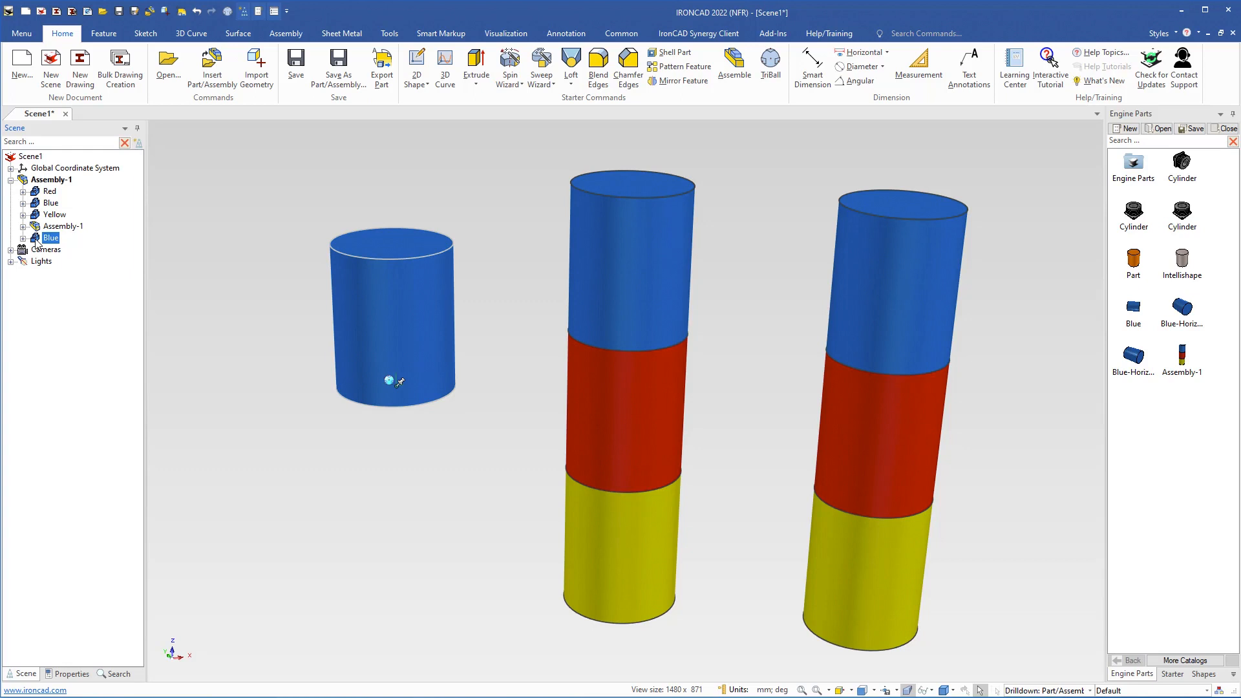
drag(37, 243, 35, 167)
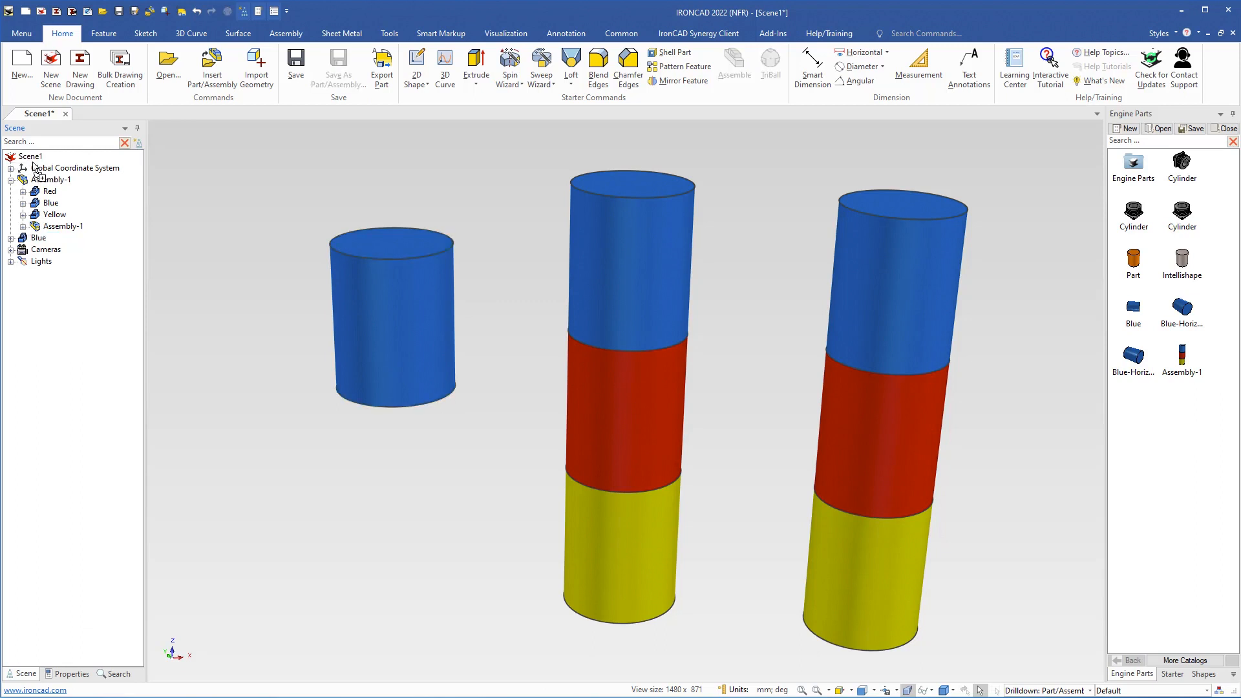
click(36, 228)
drag(37, 227, 38, 166)
click(10, 181)
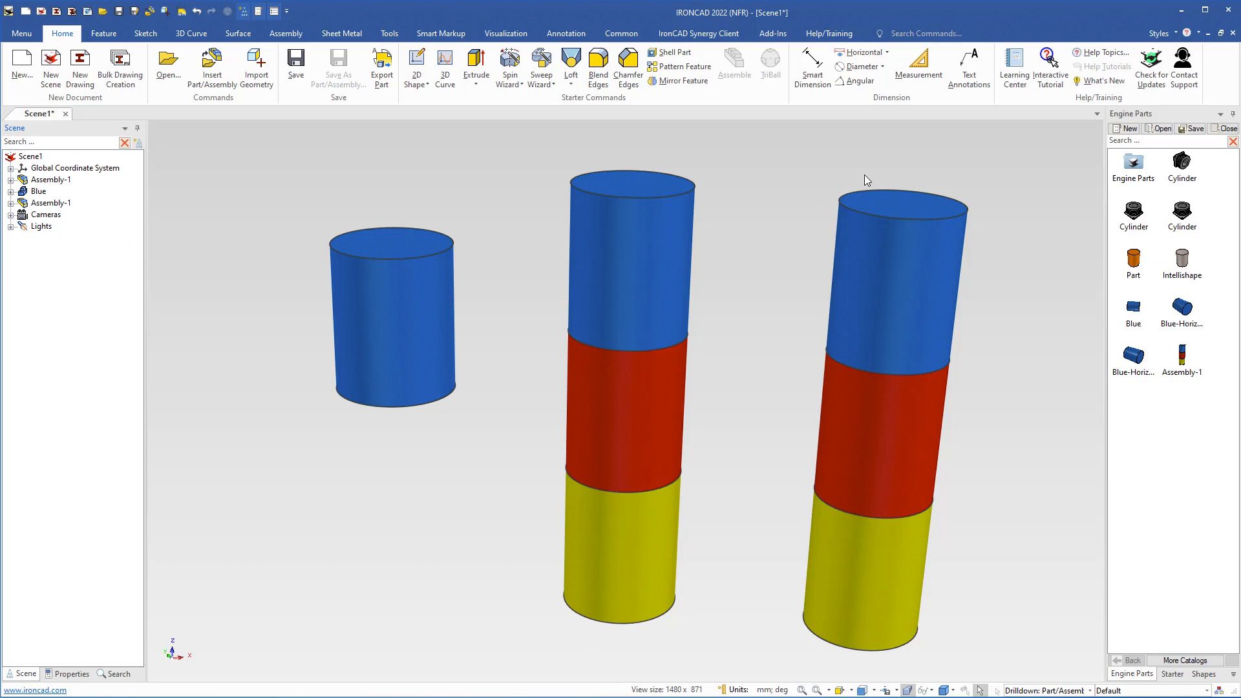
Step: Delete both Assembly-1 stacks and the separate Blue cylinder from the scene
drag(1011, 143, 252, 515)
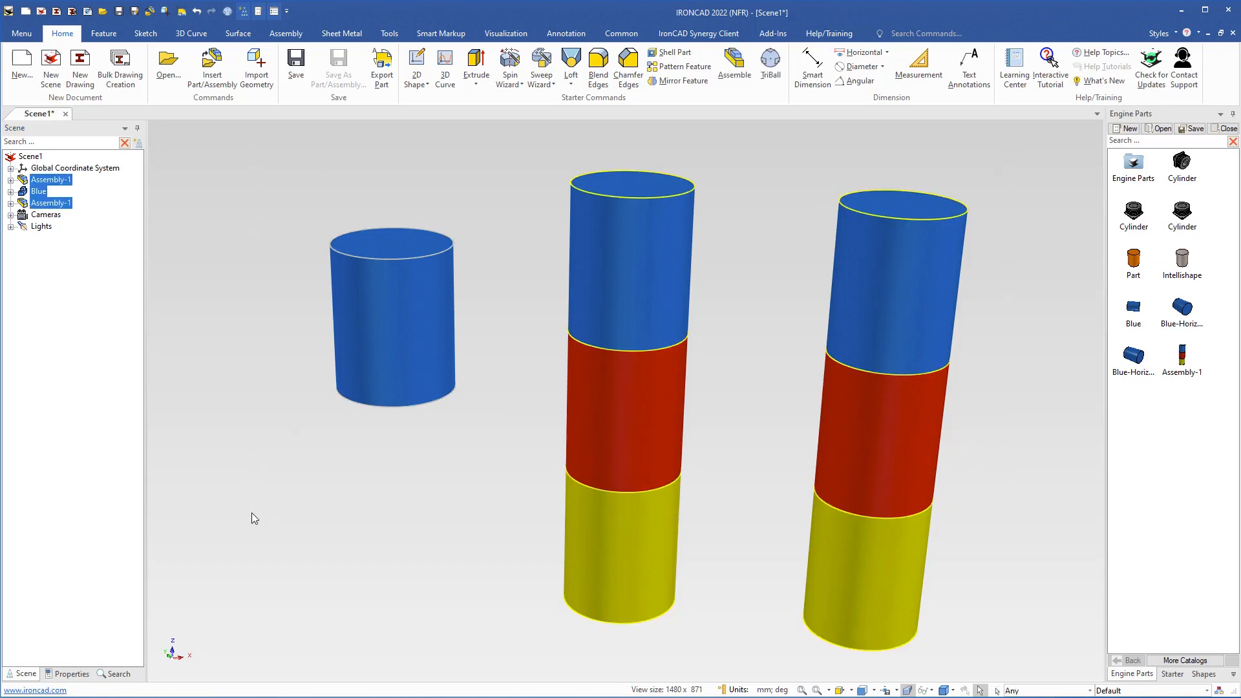
key(Delete)
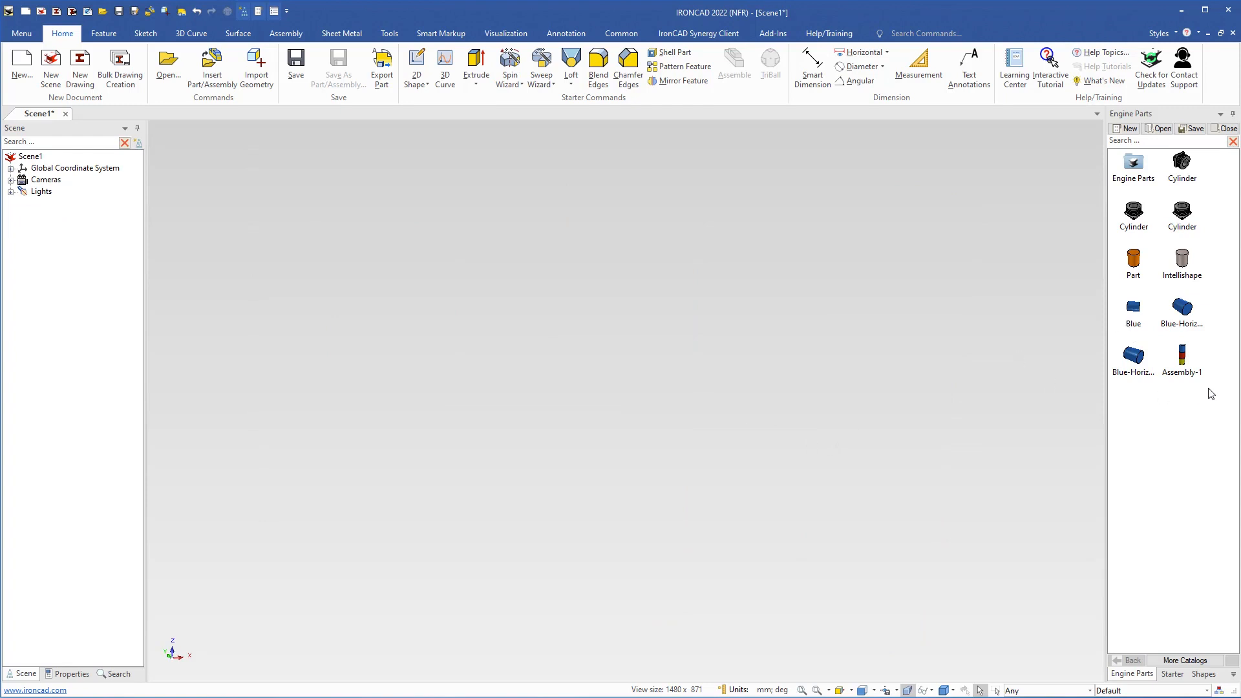
Step: Create a group in the Engine Parts catalog from all its items except the existing Engine Parts folder
drag(1207, 395, 1133, 207)
ctrl+click(1182, 163)
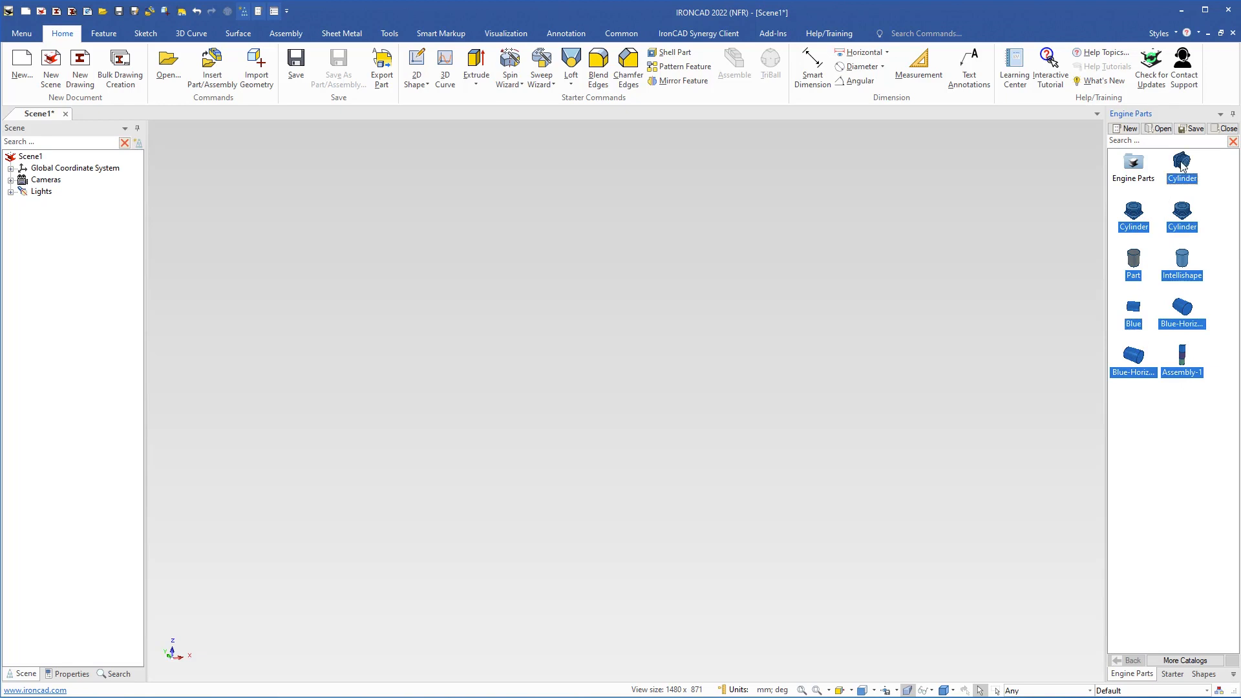
right_click(1133, 268)
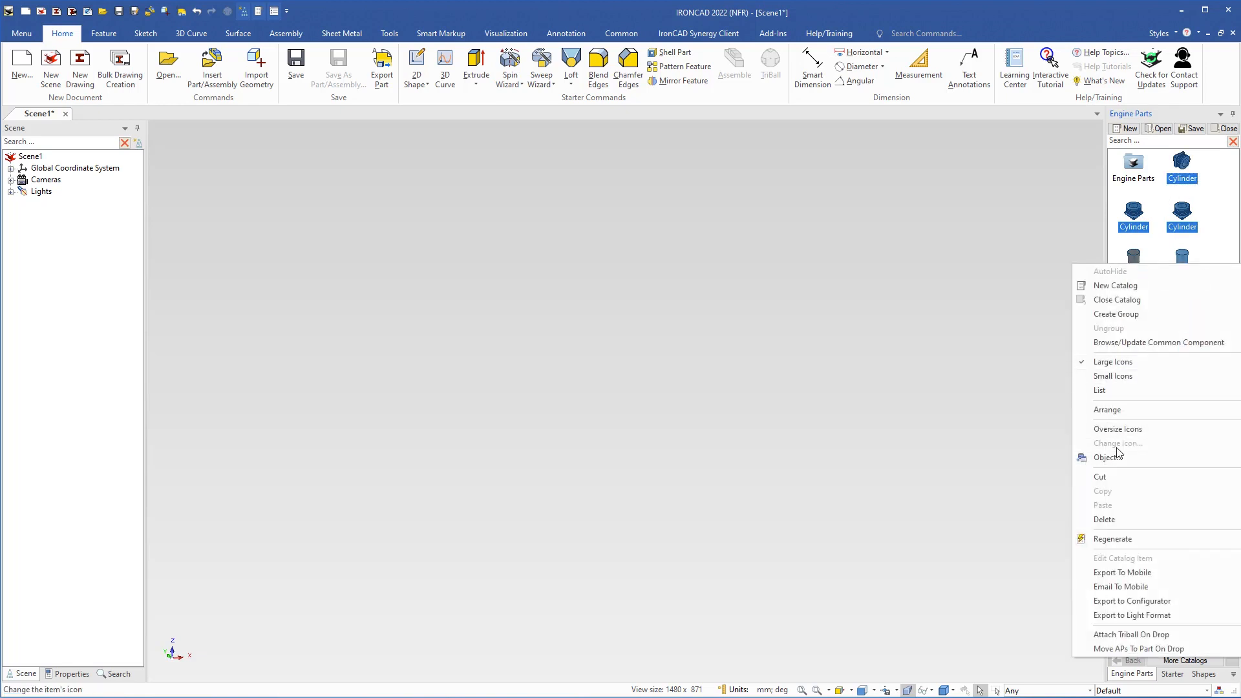
click(1115, 315)
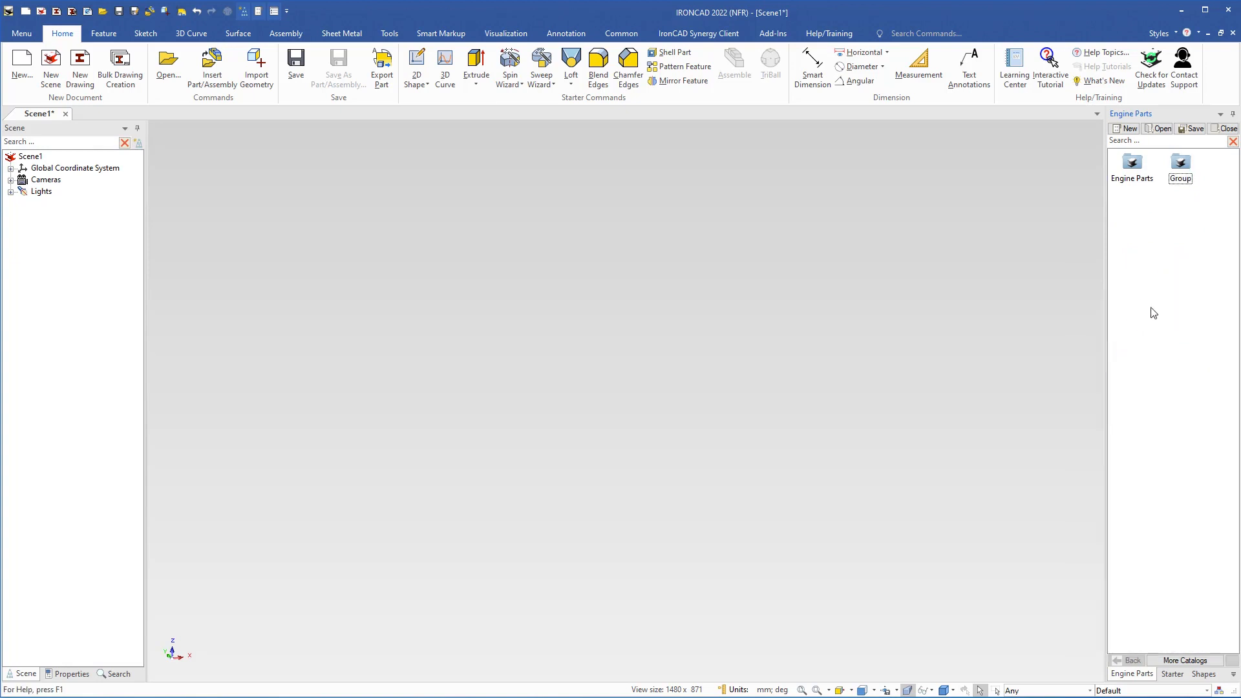
Step: Rename the new catalog group as Parts
click(1185, 183)
click(1181, 179)
text(Parts)
key(Return)
click(800, 375)
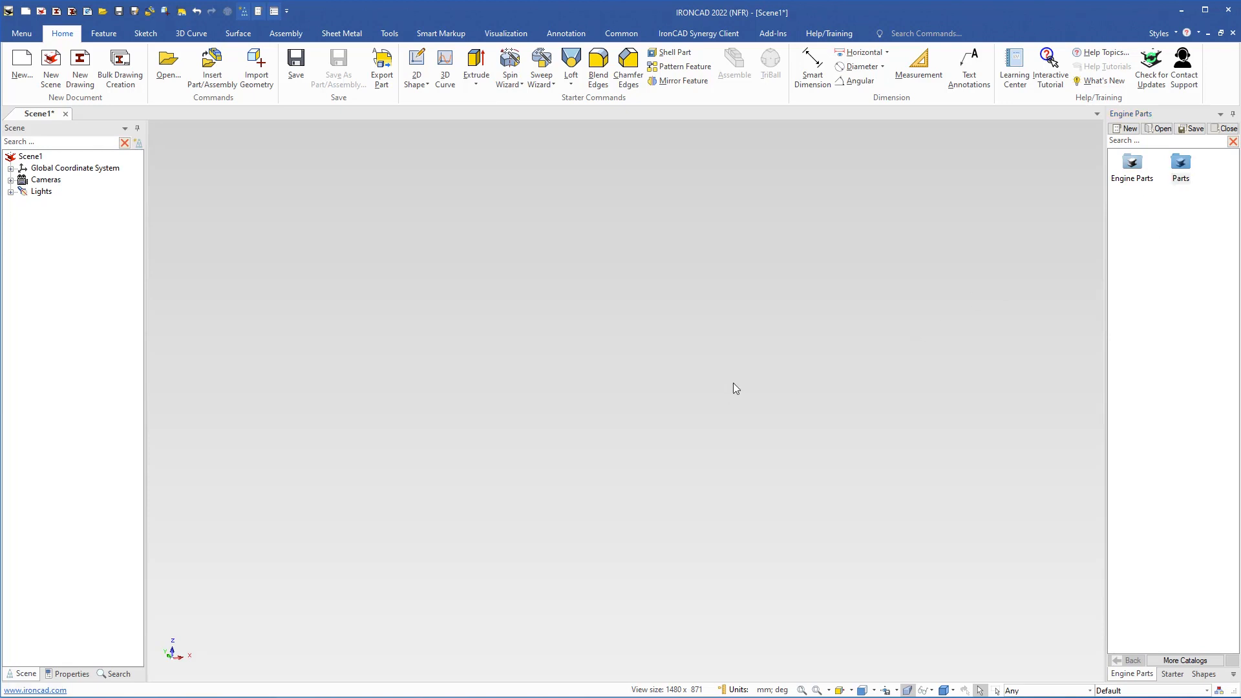